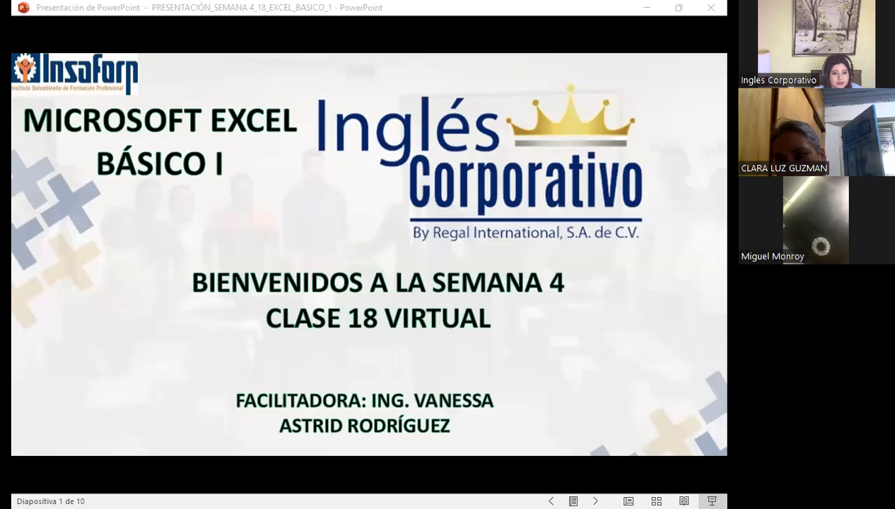
Step: Switch from the PowerPoint slideshow to the Firefox course gradebook and scroll down its scores
key("alt+Tab")
scroll(259, 294, "down", 2)
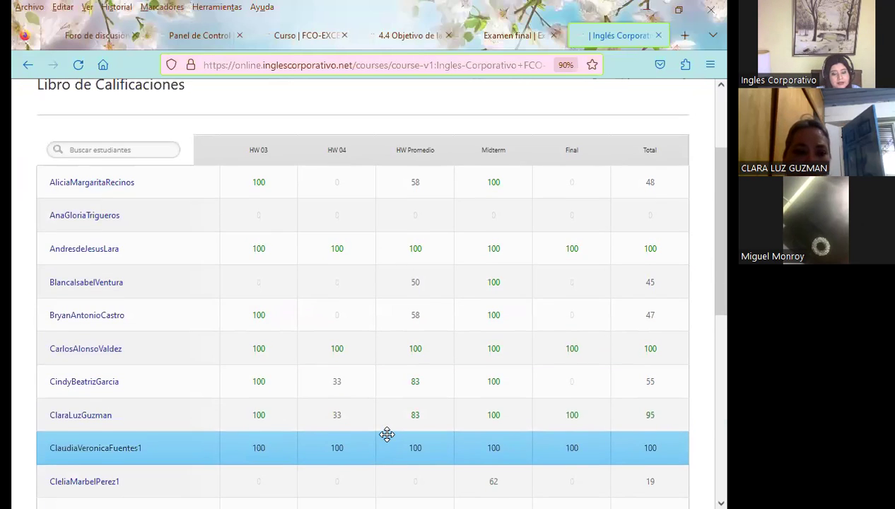
Step: Scroll through the gradebook's HW, Midterm, Final and Total scores
scroll(387, 434, "down", 4)
scroll(386, 434, "down", 3)
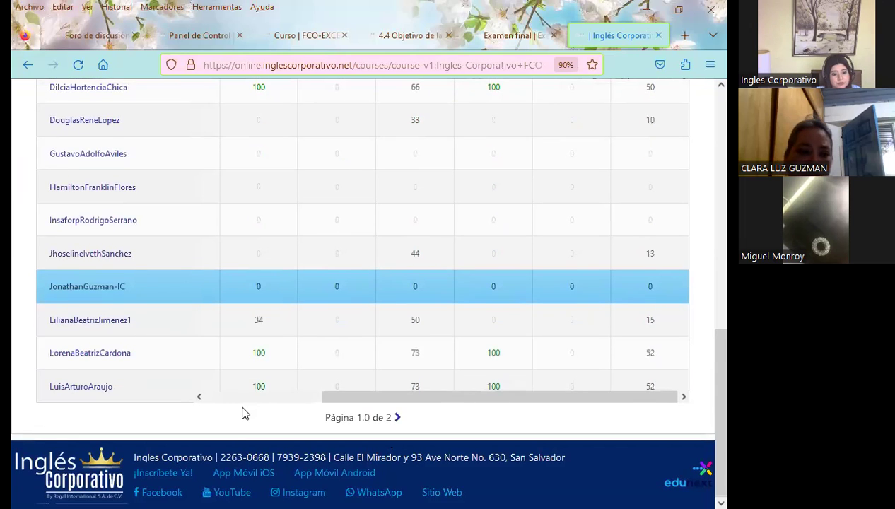
scroll(245, 409, "up", 4)
scroll(243, 403, "up", 3)
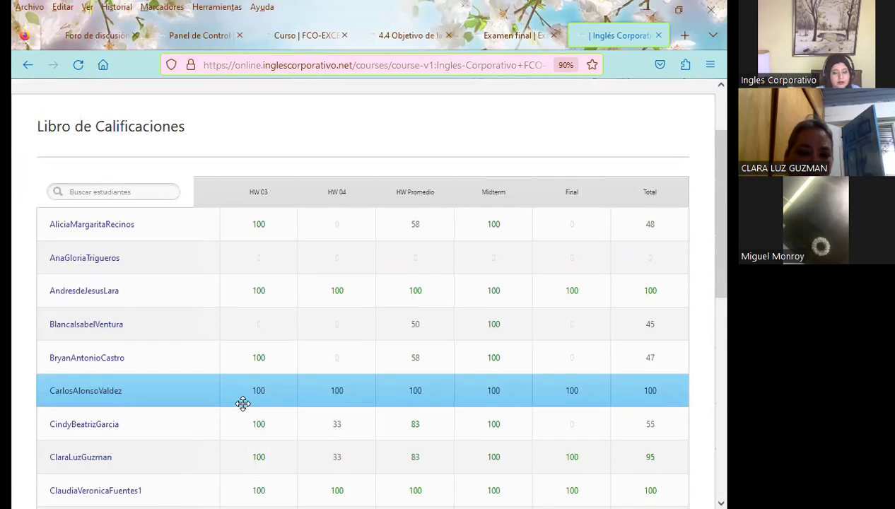
scroll(242, 403, "up", 2)
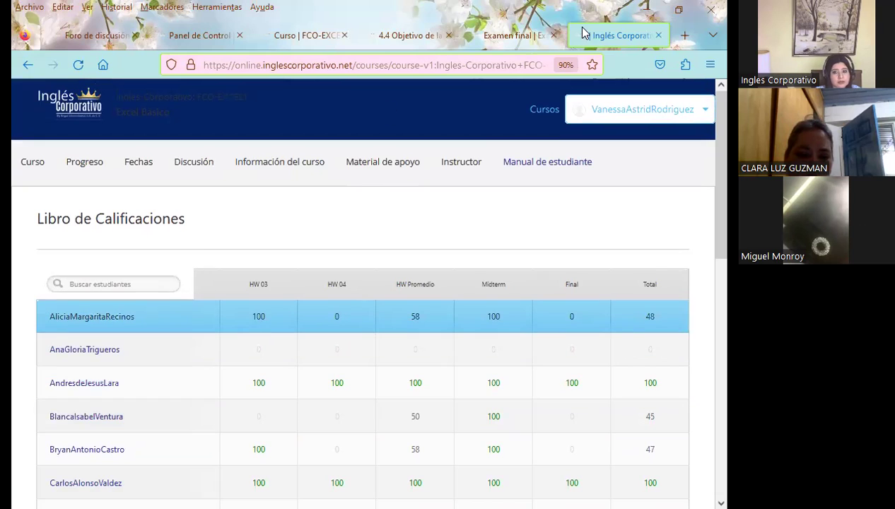
Step: Open the Examen final page and read down through its questions
left_click(529, 35)
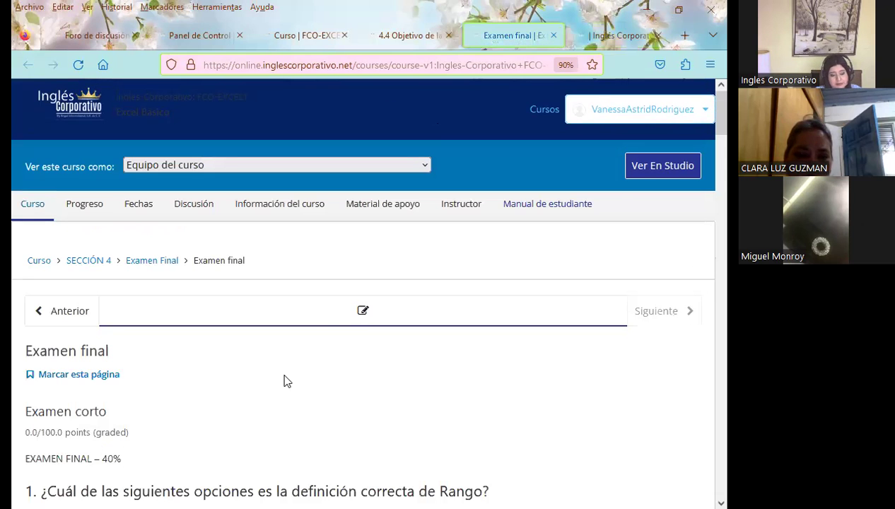
scroll(368, 384, "down", 1)
scroll(369, 384, "down", 2)
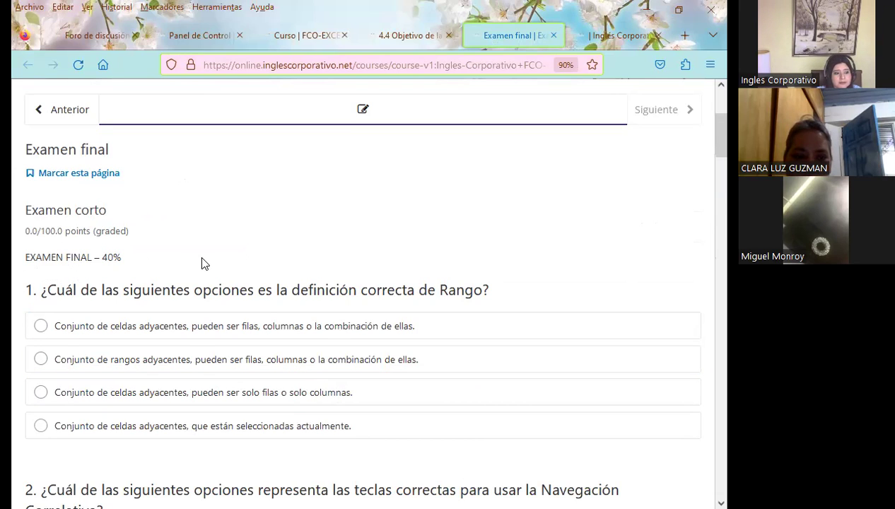
scroll(192, 269, "down", 2)
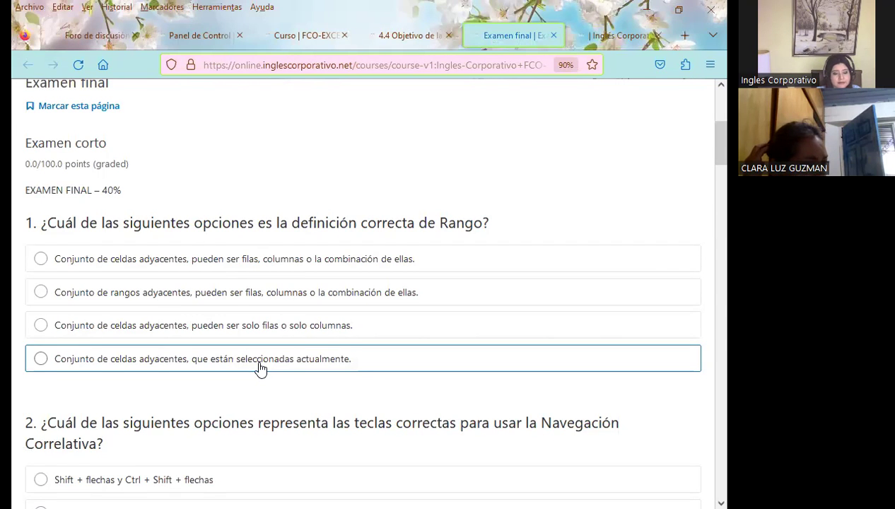
scroll(192, 344, "down", 1)
scroll(192, 343, "down", 5)
scroll(189, 354, "down", 4)
scroll(190, 363, "down", 3)
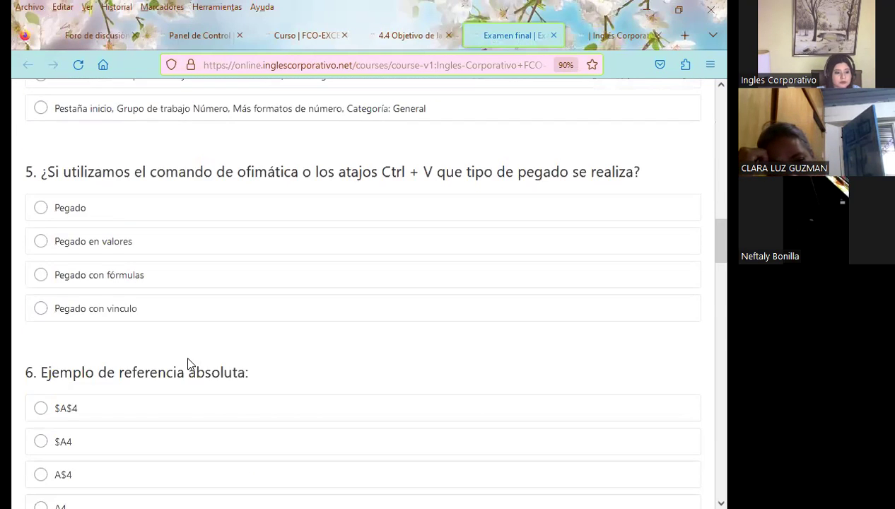
scroll(188, 364, "down", 3)
scroll(188, 364, "down", 2)
scroll(189, 364, "down", 6)
scroll(189, 364, "down", 5)
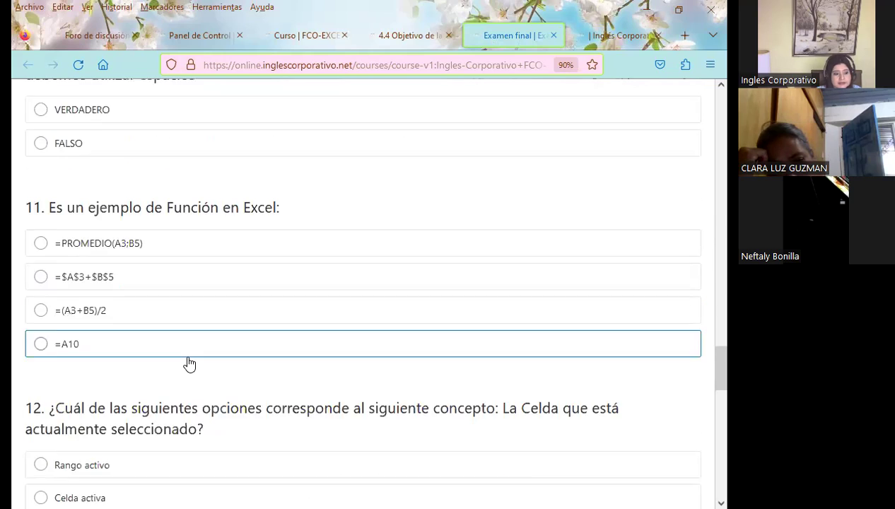
scroll(316, 424, "down", 5)
Step: Return to the top of the exam and open lesson 4.4 'Modificaciones en las tablas'
scroll(344, 394, "up", 2)
scroll(344, 393, "up", 10)
scroll(344, 394, "up", 6)
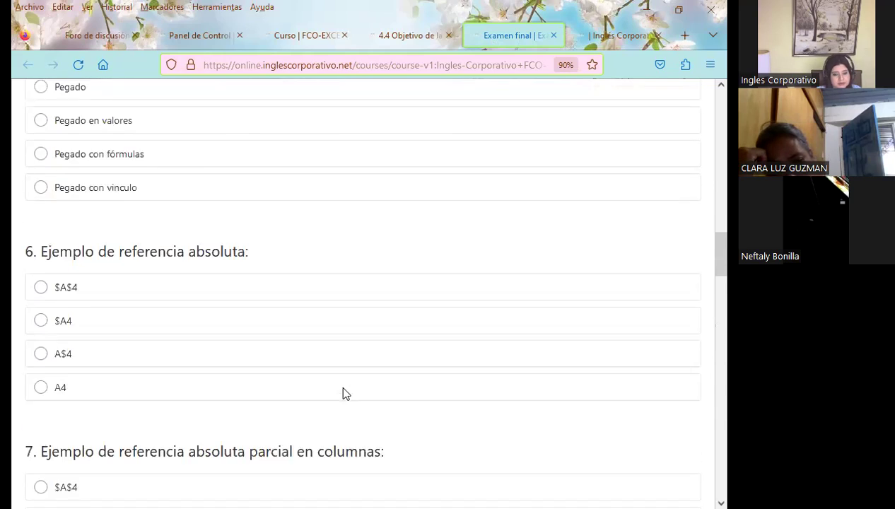
scroll(343, 389, "up", 8)
scroll(343, 389, "up", 2)
scroll(343, 389, "up", 6)
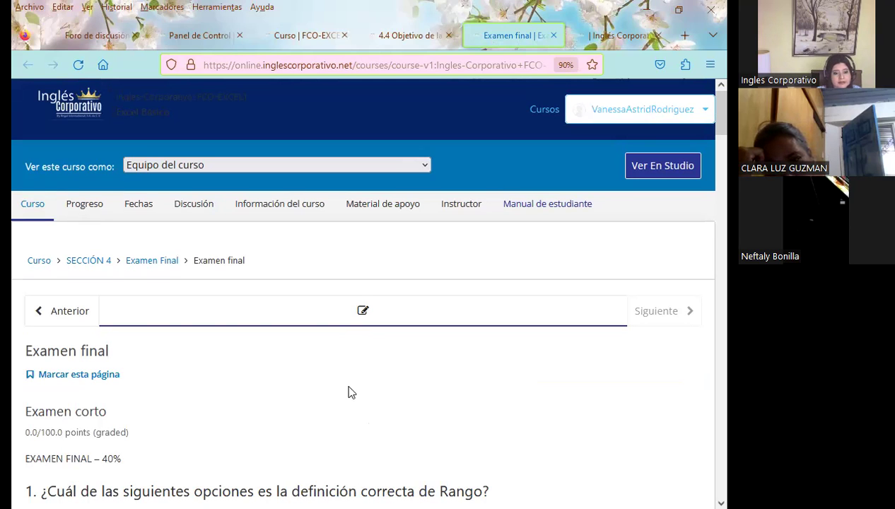
left_click(414, 43)
scroll(280, 409, "down", 3)
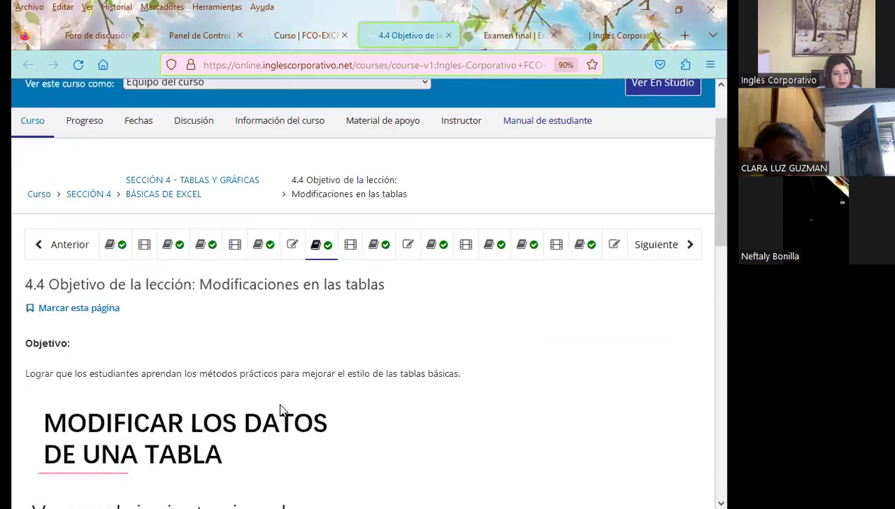
scroll(406, 406, "down", 2)
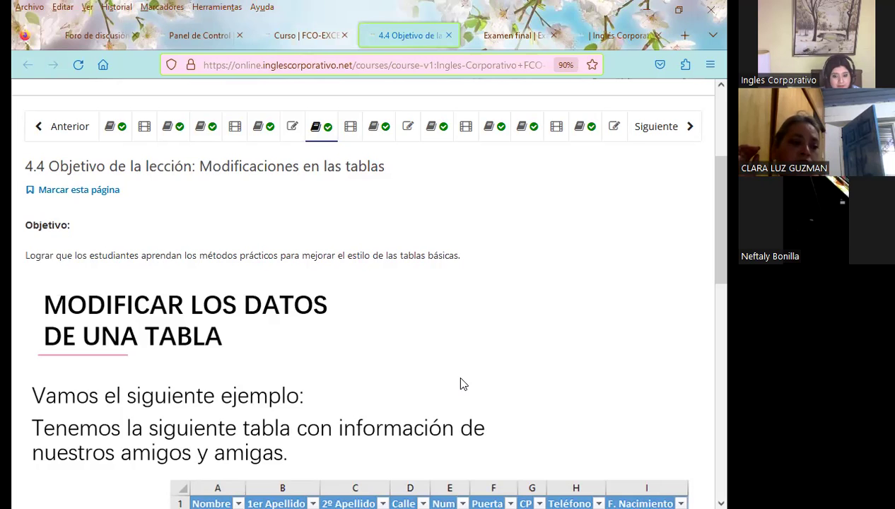
scroll(366, 422, "down", 5)
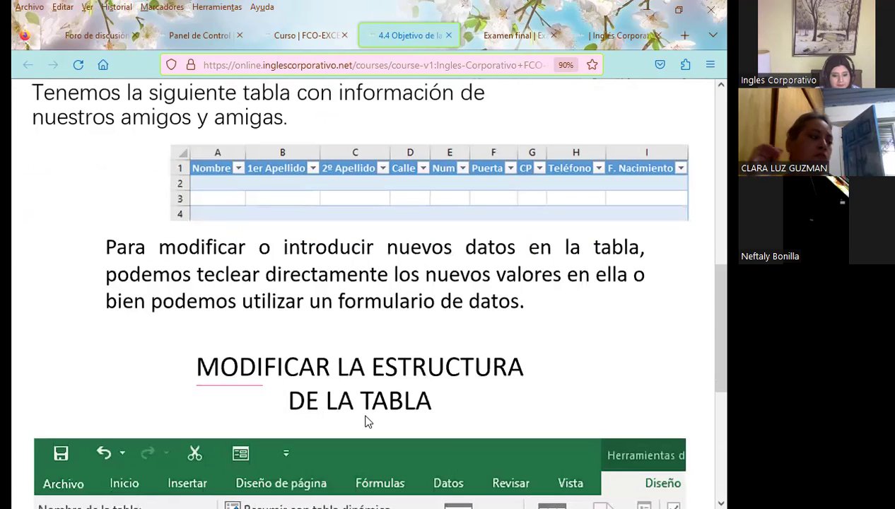
Step: Scroll the lesson to its 'Modificar la estructura de la tabla' section showing the Tabla2 example
scroll(366, 422, "down", 3)
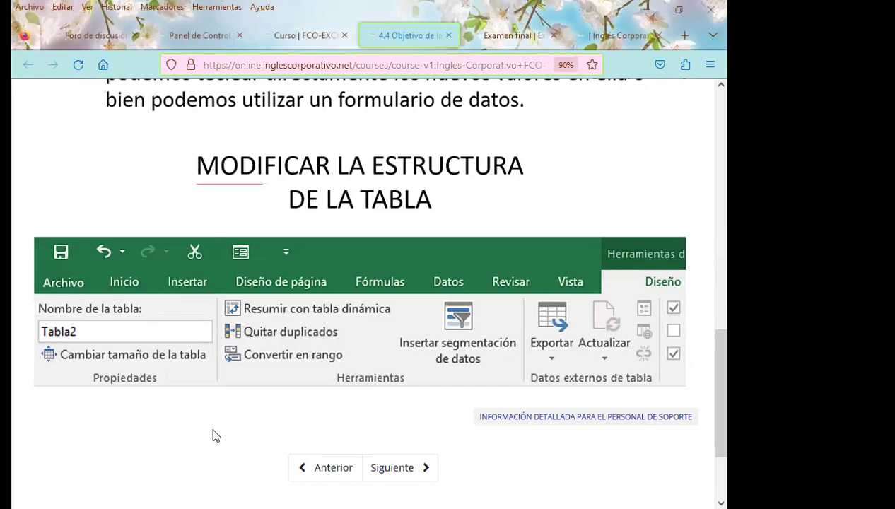
scroll(234, 414, "up", 3)
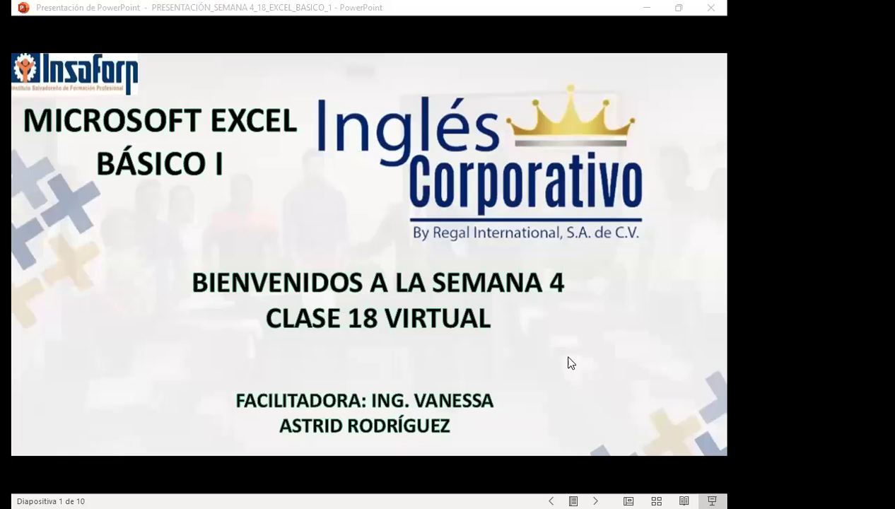
Step: Advance the EXCEL_BASICO_1 presentation to slide 2, SESIÓN: 18
left_click(571, 363)
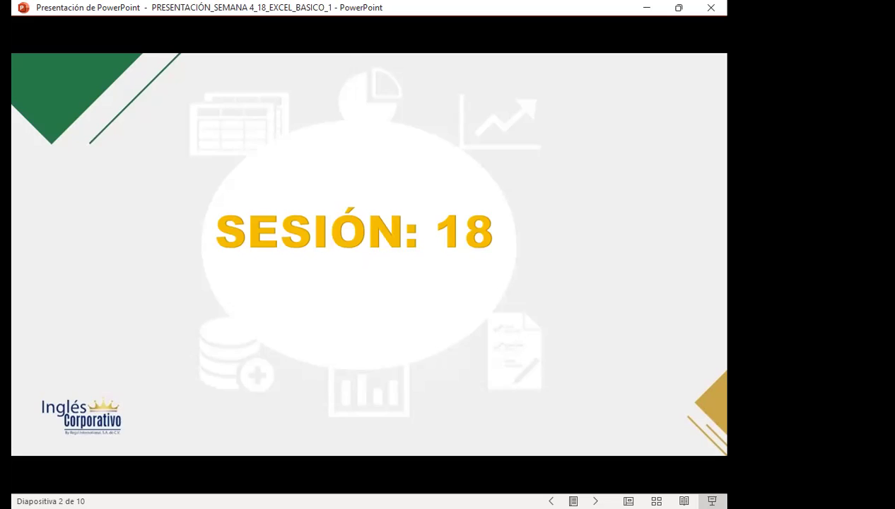
Step: Advance to slide 3, the AGENDA of five items ending with Foro de pregunta y Cierre
key("Right")
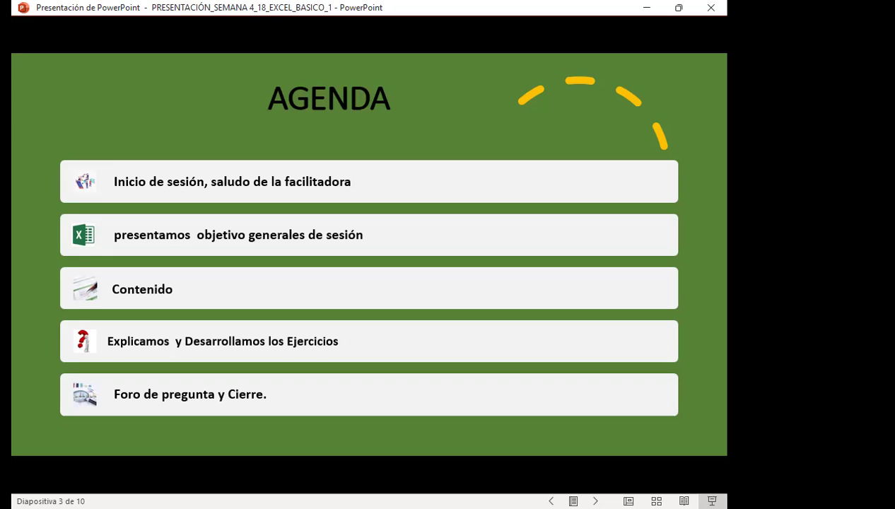
Step: Advance to slide 4, the general session objective on improving basic table styles
key("Right")
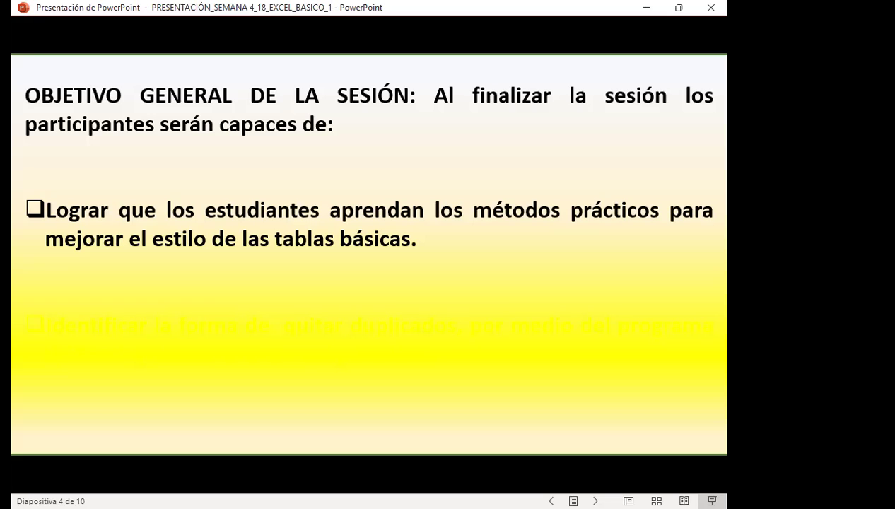
Step: Advance to slide 6, the Núm_función table mapping 101–111 to PROMEDIO through VAR.P
key("Right")
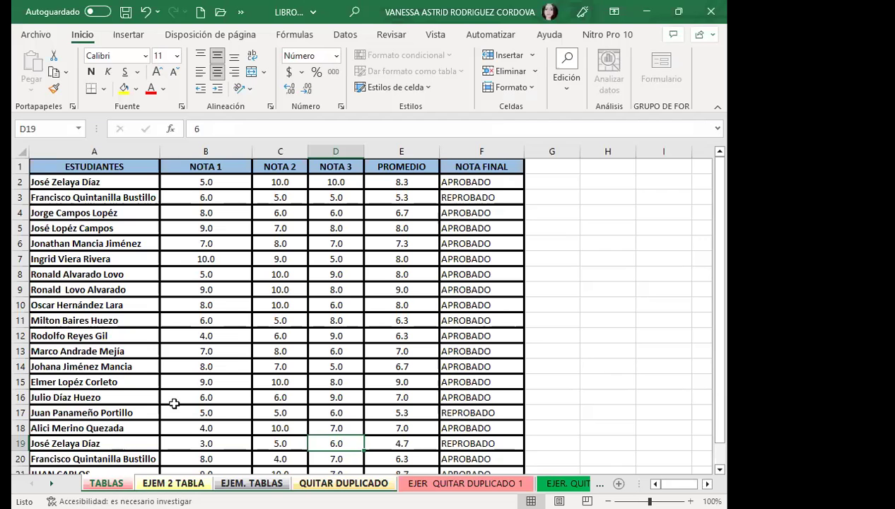
left_click(233, 363)
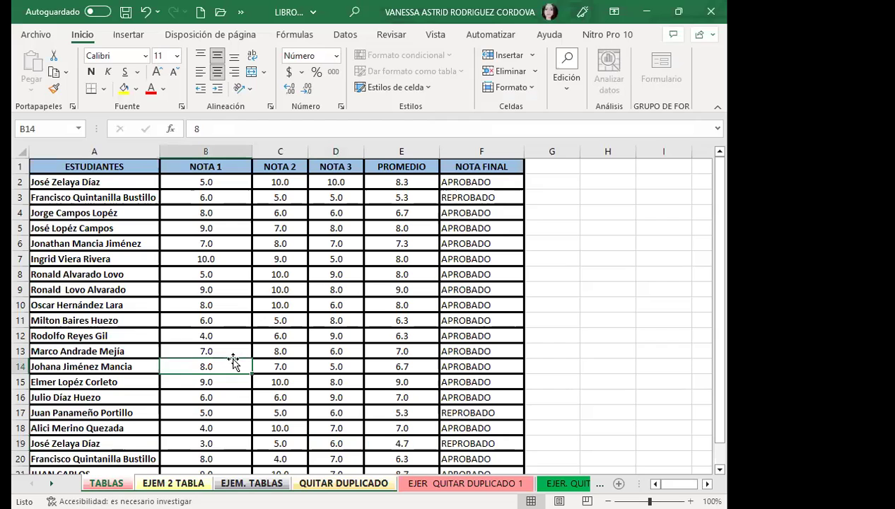
scroll(297, 367, "down", 4)
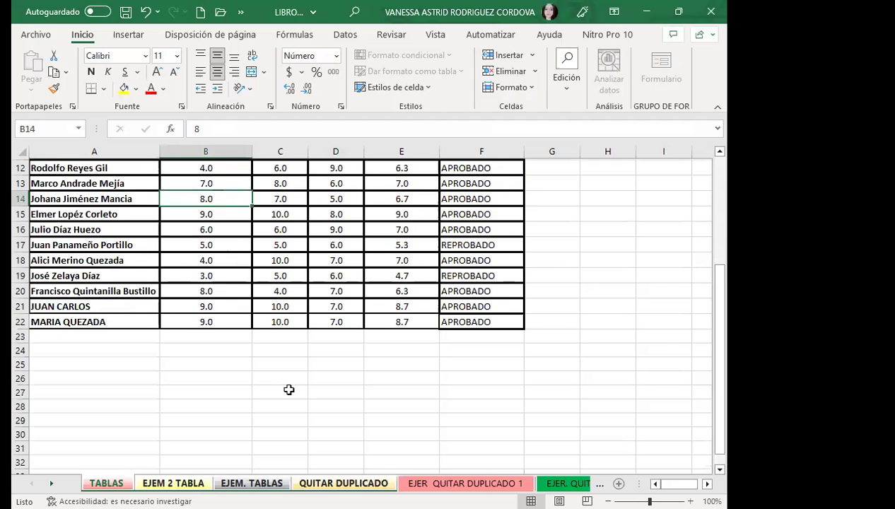
scroll(285, 381, "up", 4)
left_click(261, 332)
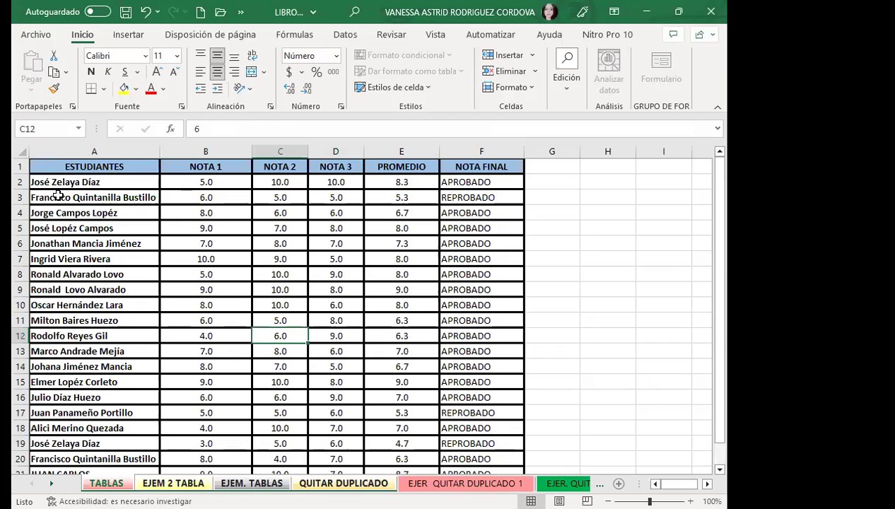
left_click(471, 181)
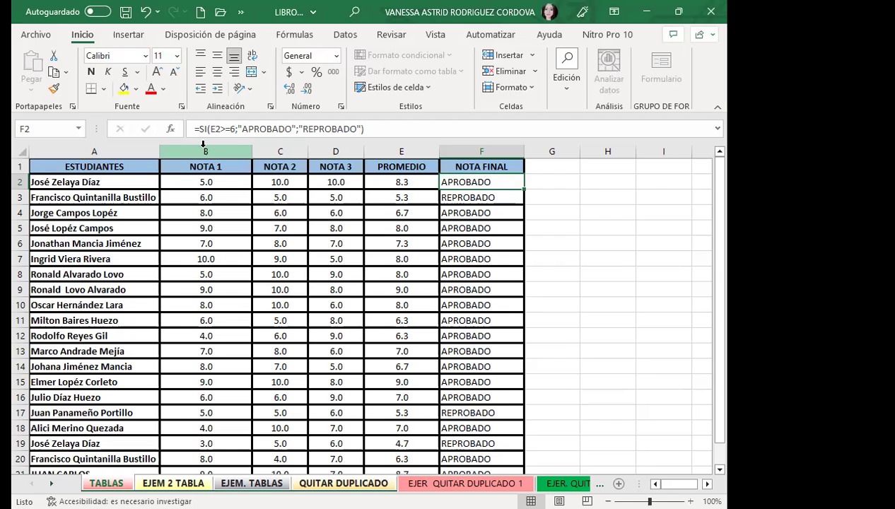
left_click(231, 270)
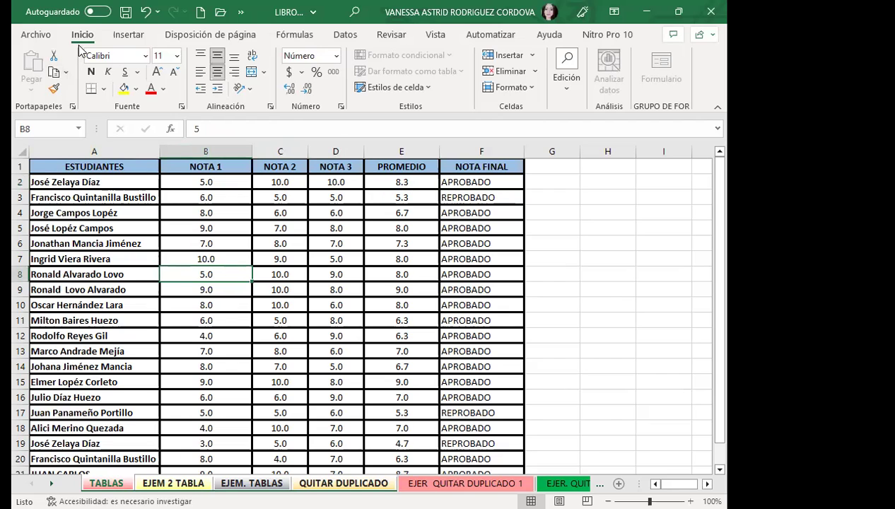
left_click(293, 285)
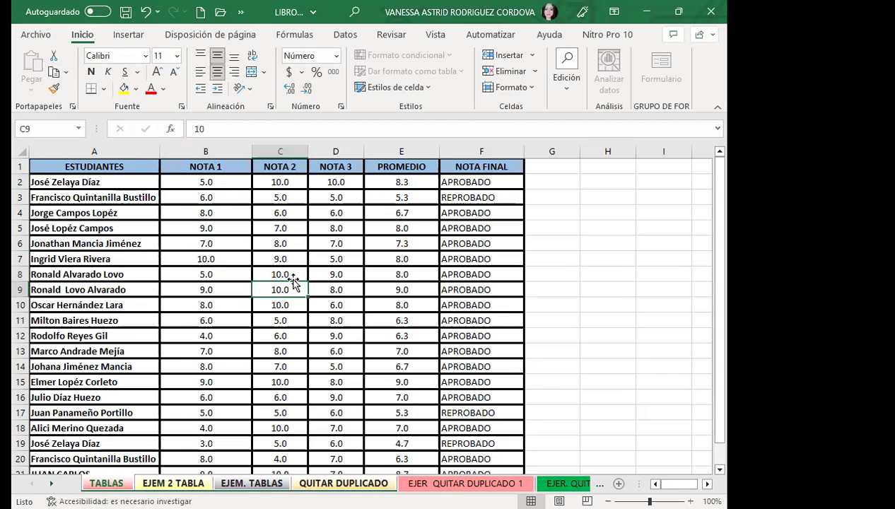
left_click(326, 289)
left_click(210, 257)
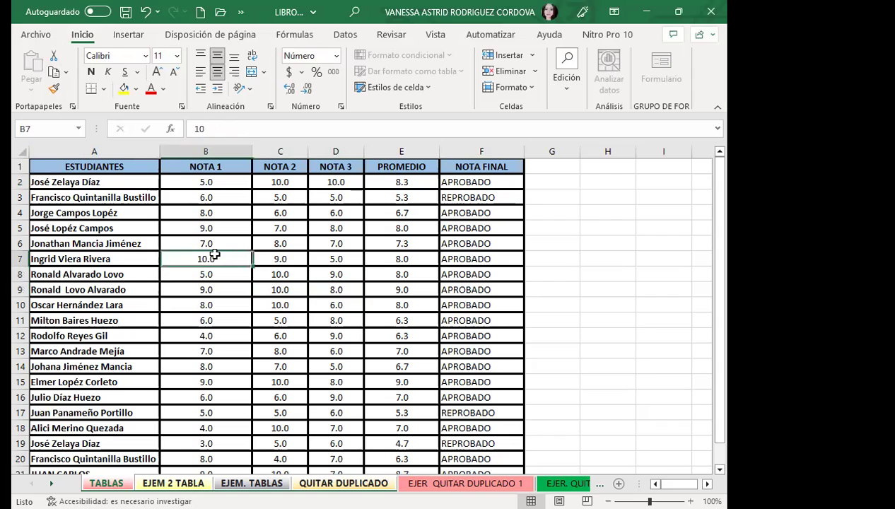
Step: Look over the Insertar and Vista ribbon commands, selecting cell C10 along the way
left_click(128, 35)
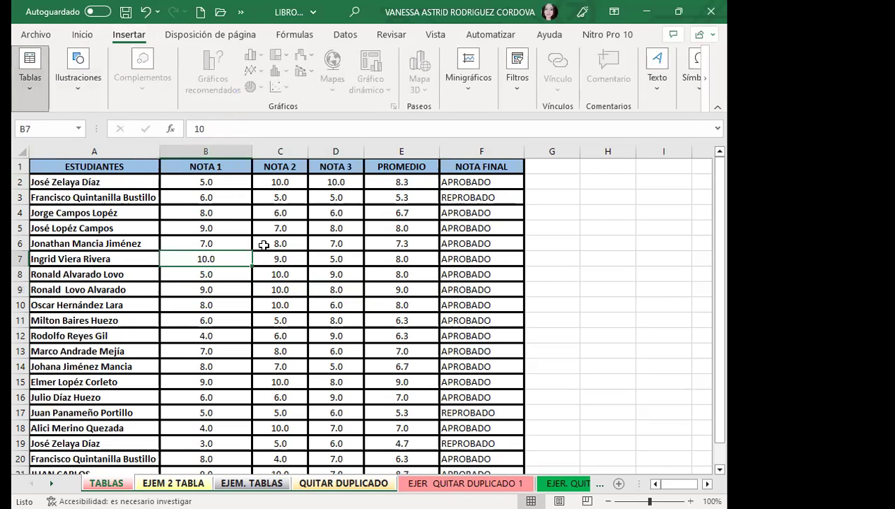
left_click(292, 308)
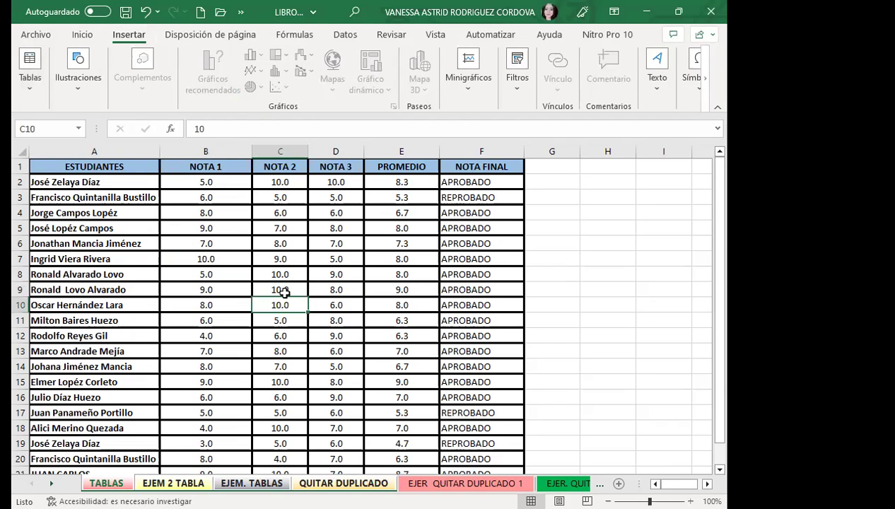
left_click(434, 37)
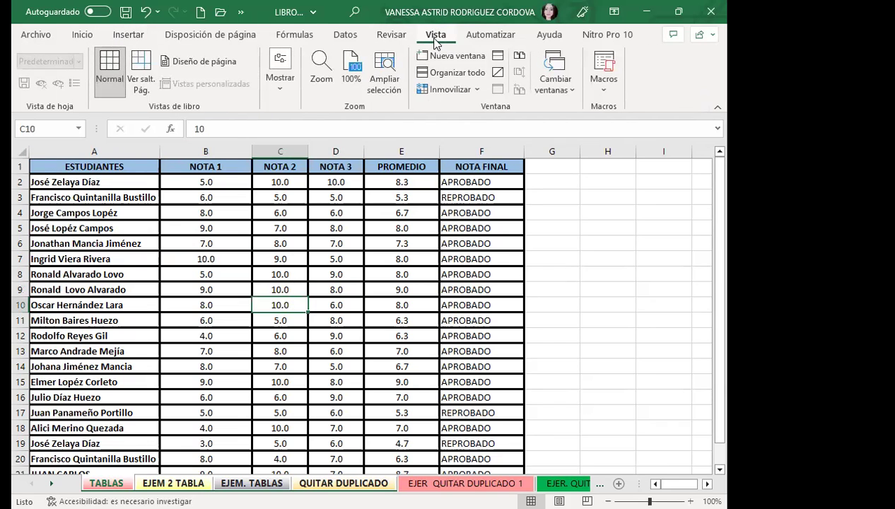
Step: On Revisar, start Proteger libro and cancel it, leaving the workbook structure unprotected
left_click(387, 40)
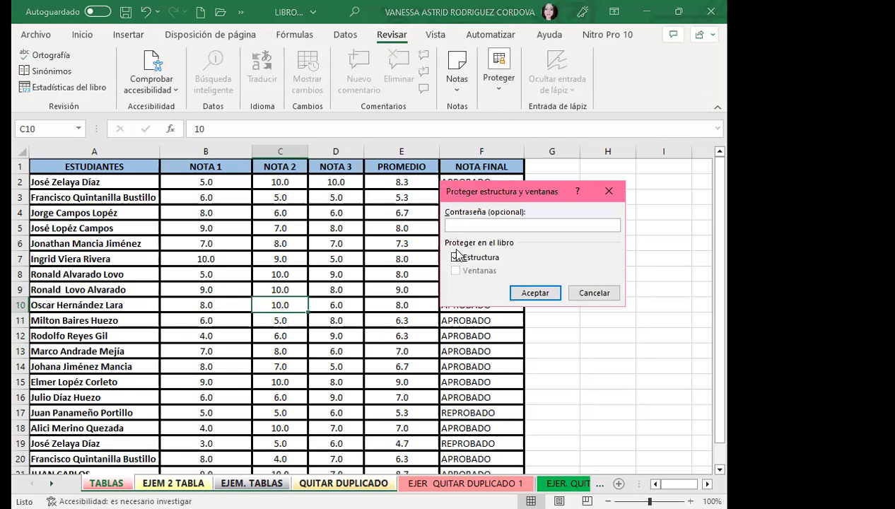
left_click(574, 293)
left_click(574, 292)
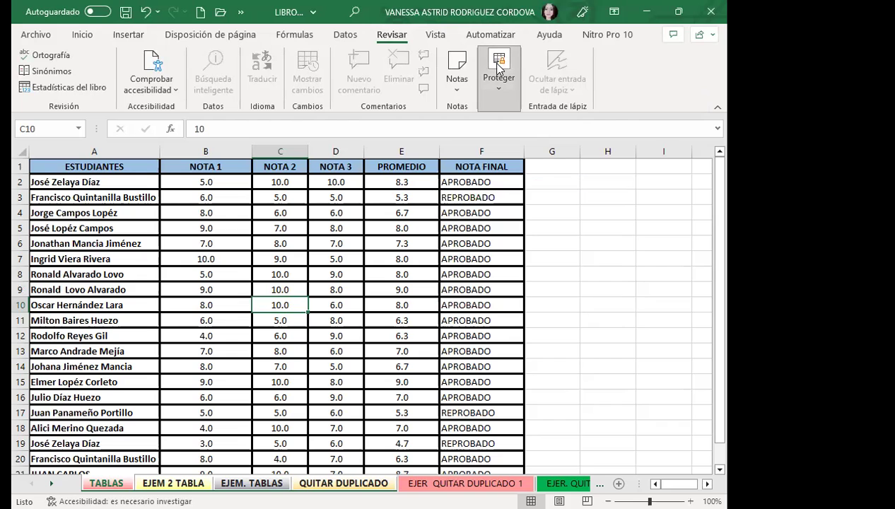
left_click(498, 67)
Step: Close the protection list and inspect grade cells from B7 to B17 on the TABLAS sheet
left_click(201, 259)
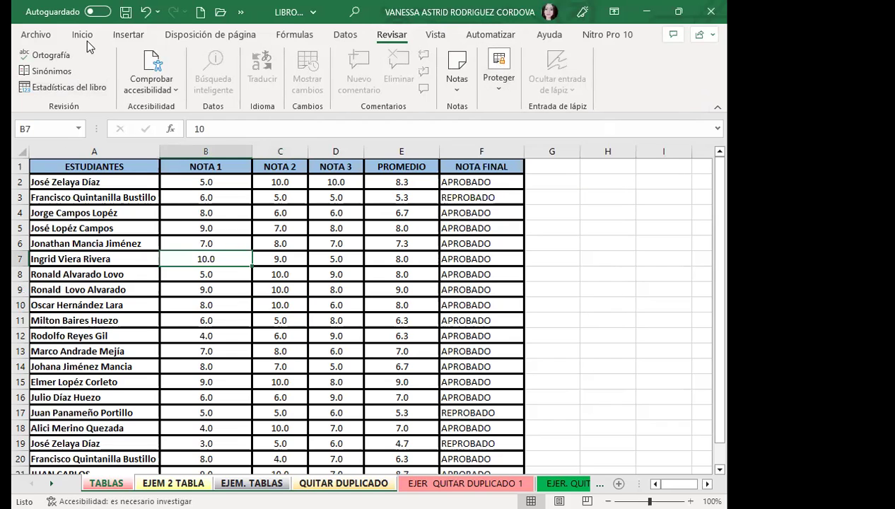
left_click(82, 34)
left_click(189, 269)
left_click(399, 319)
left_click(479, 317)
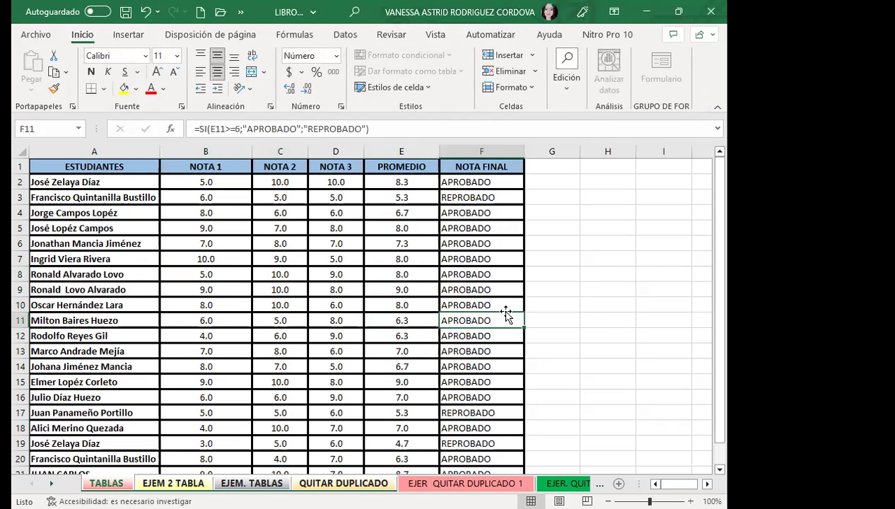
left_click(548, 302)
left_click(344, 285)
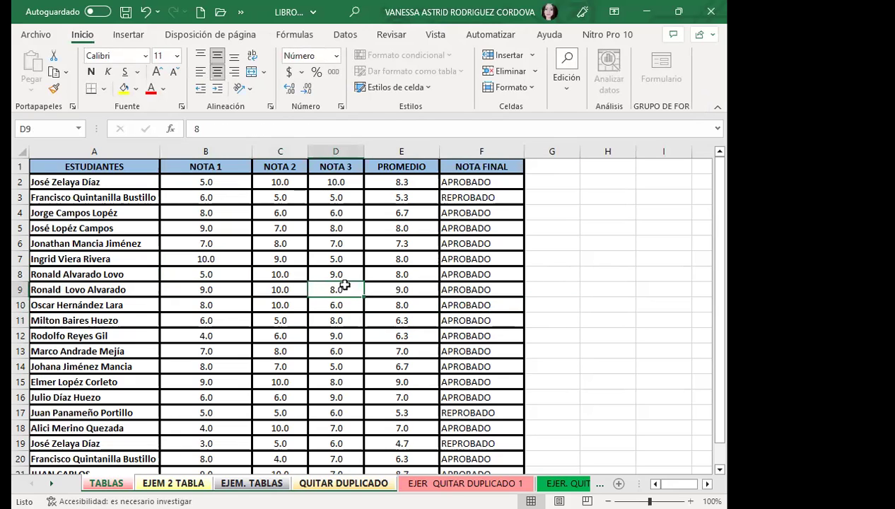
left_click(287, 322)
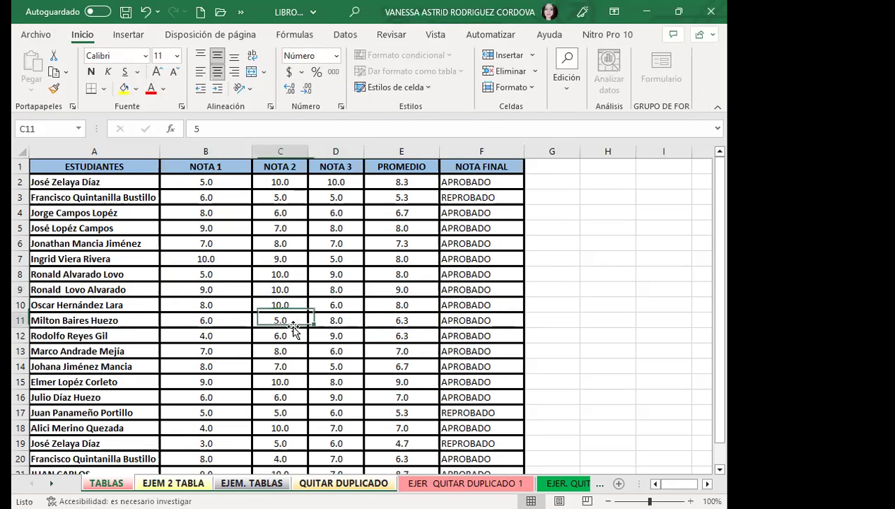
left_click(289, 380)
left_click(172, 409)
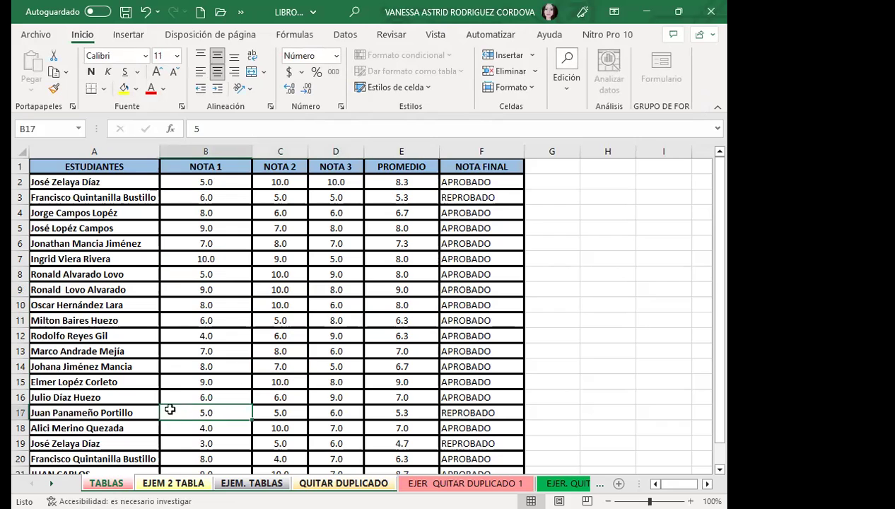
Step: Visit EJEM 2 TABLA, return to TABLAS, check the F6 result formula, then list the Proteger options
left_click(150, 483)
left_click(106, 483)
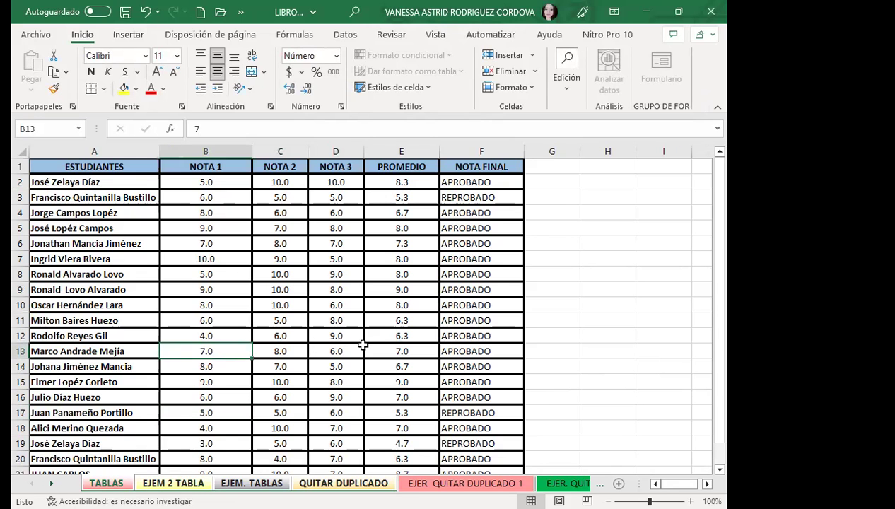
left_click(357, 305)
left_click(335, 302)
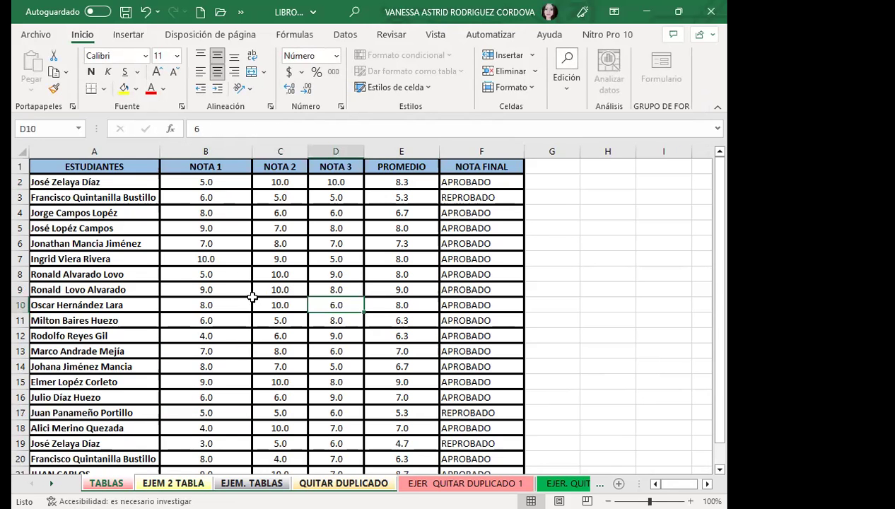
left_click(491, 244)
left_click(345, 268)
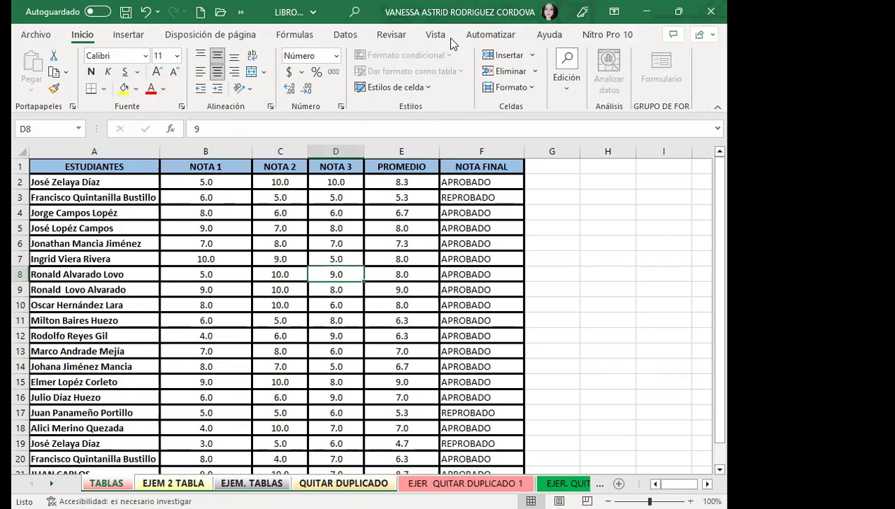
left_click(390, 34)
left_click(502, 88)
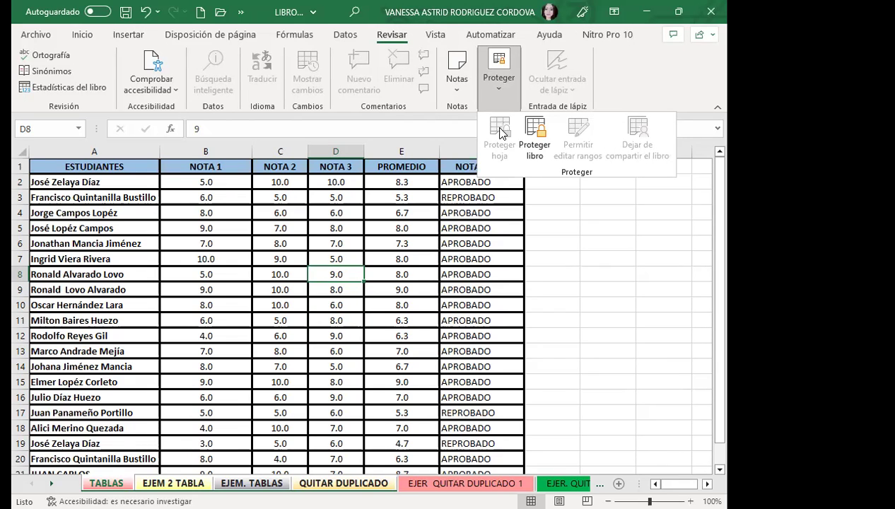
left_click(226, 286)
left_click(35, 34)
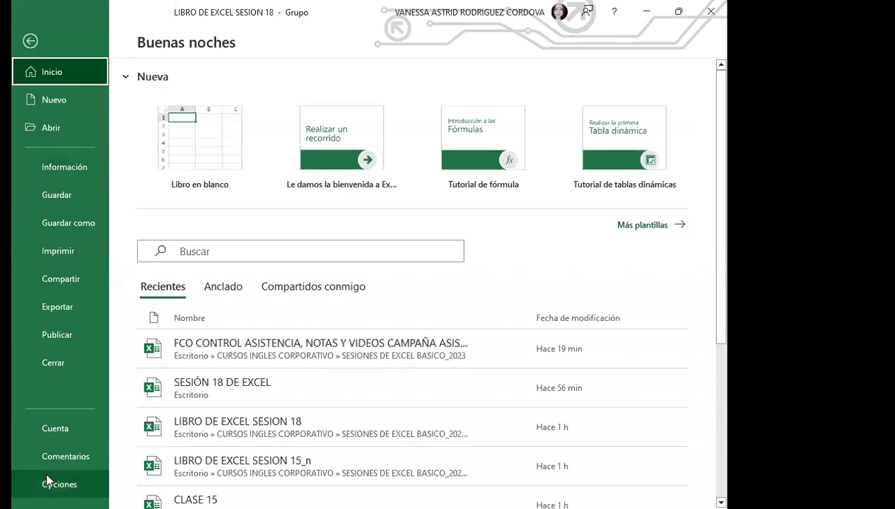
left_click(61, 165)
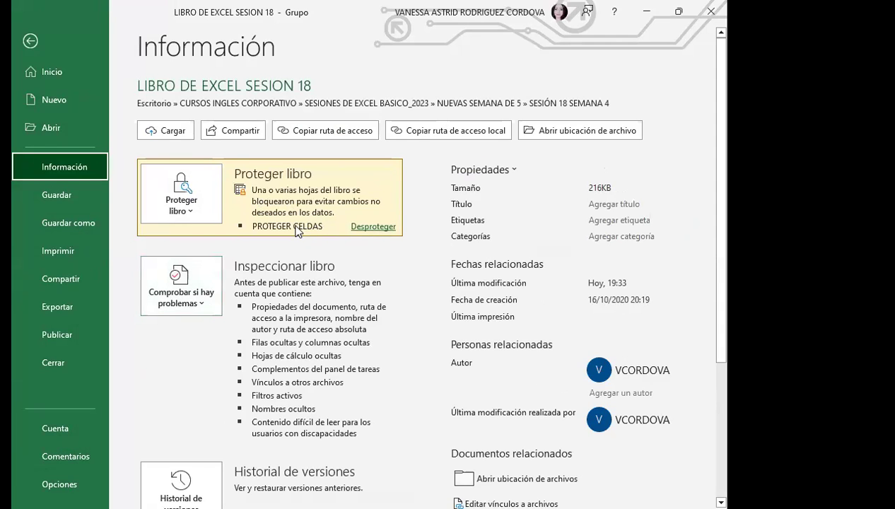
left_click(180, 210)
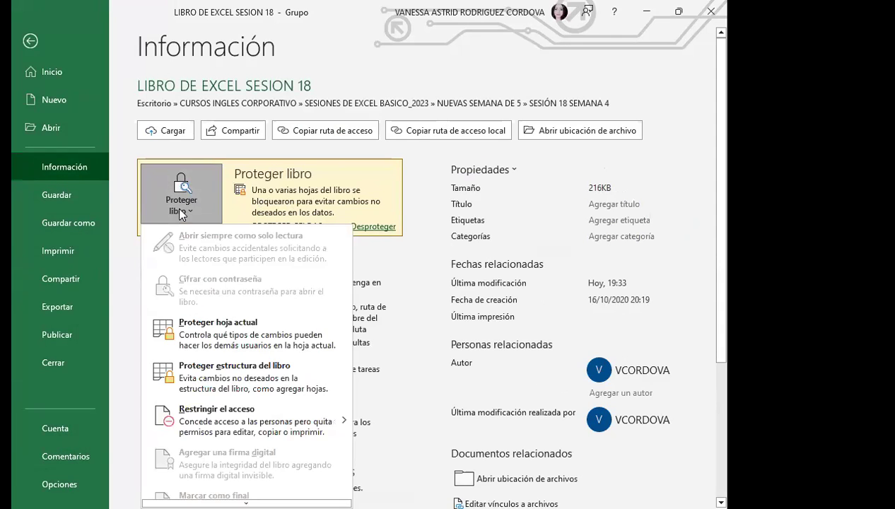
left_click(357, 222)
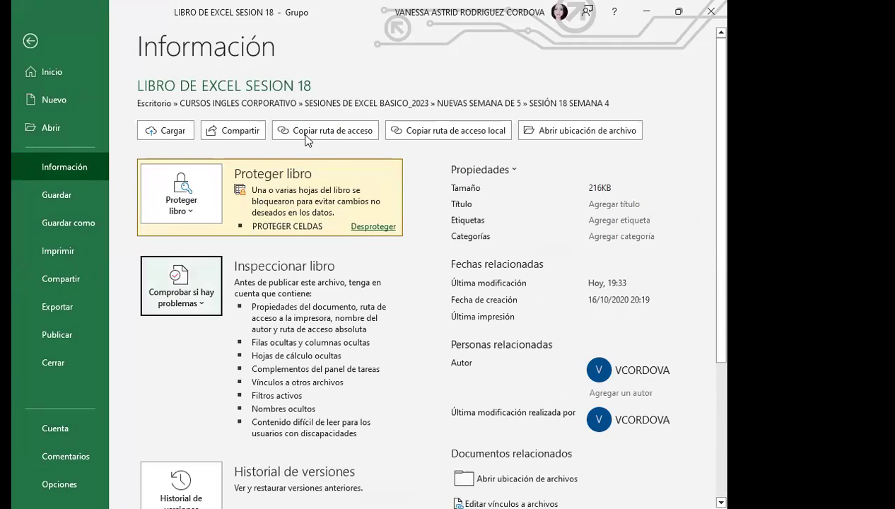
left_click(30, 41)
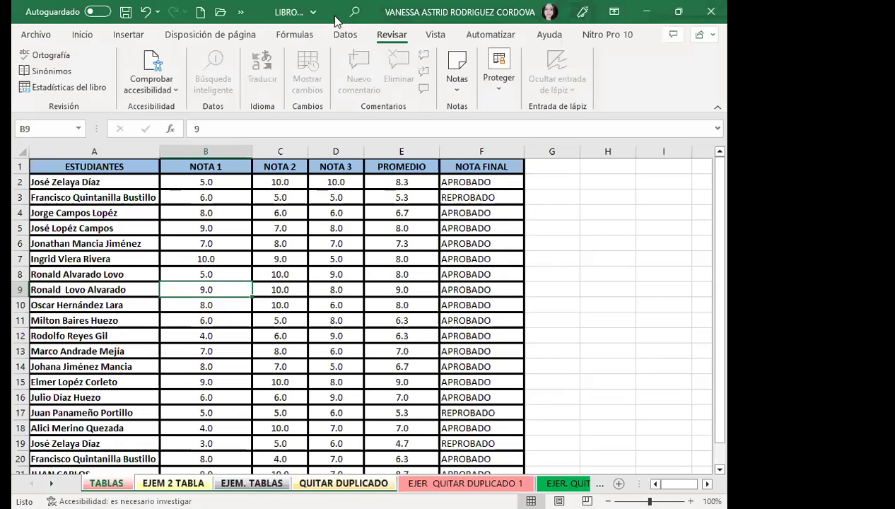
Step: Save the workbook to the Desktop as LIBRO DE EXCEL SESION 18
left_click(311, 14)
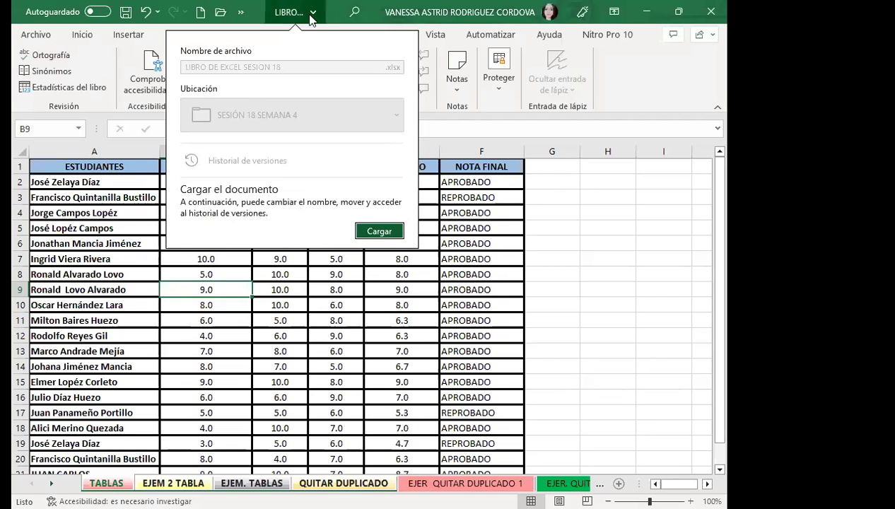
left_click(302, 11)
left_click(35, 35)
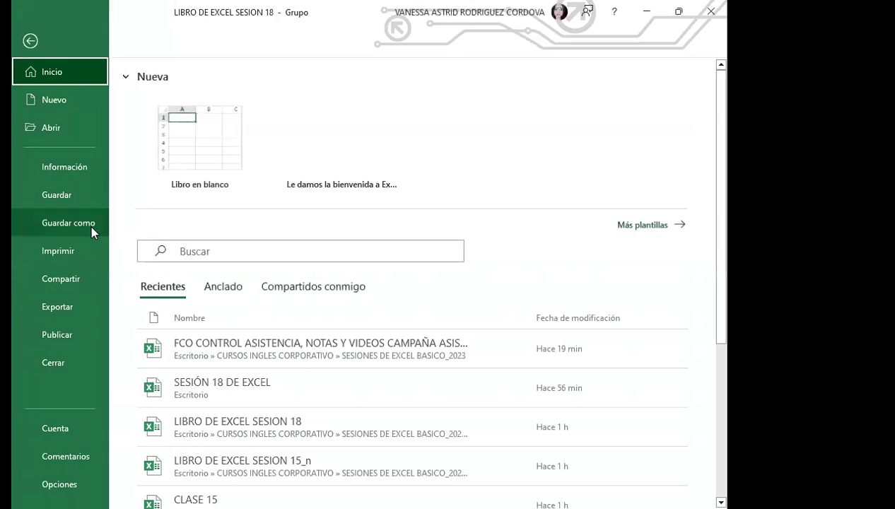
left_click(79, 222)
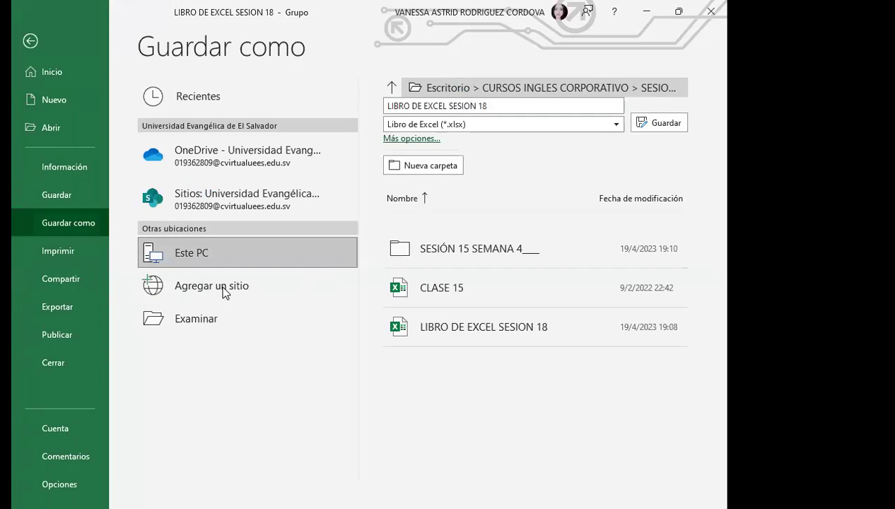
left_click(201, 318)
left_click(70, 114)
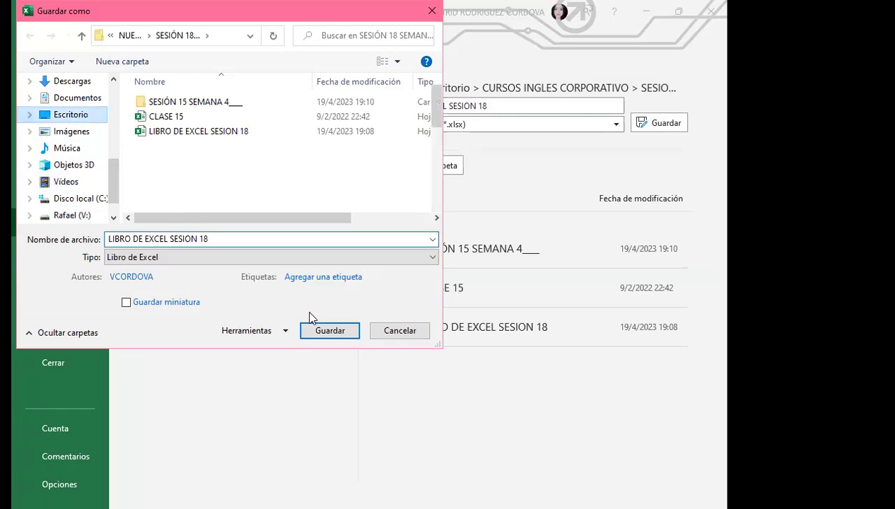
left_click(325, 335)
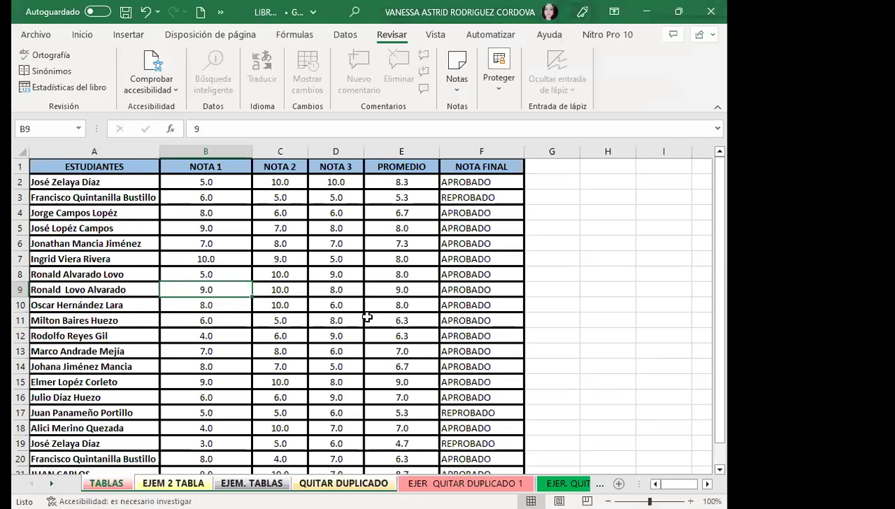
Step: Select the NOTA 1 grades in B4:B6 and bring back the Inicio formatting commands
left_click(365, 318)
left_click(333, 243)
left_click_drag(205, 243, 205, 213)
left_click(82, 34)
Step: Minimize LIBRO DE EXCEL SESION 18 to bring up SESIÓN 18 DE EXCEL, then copy cell D7
left_click(280, 275)
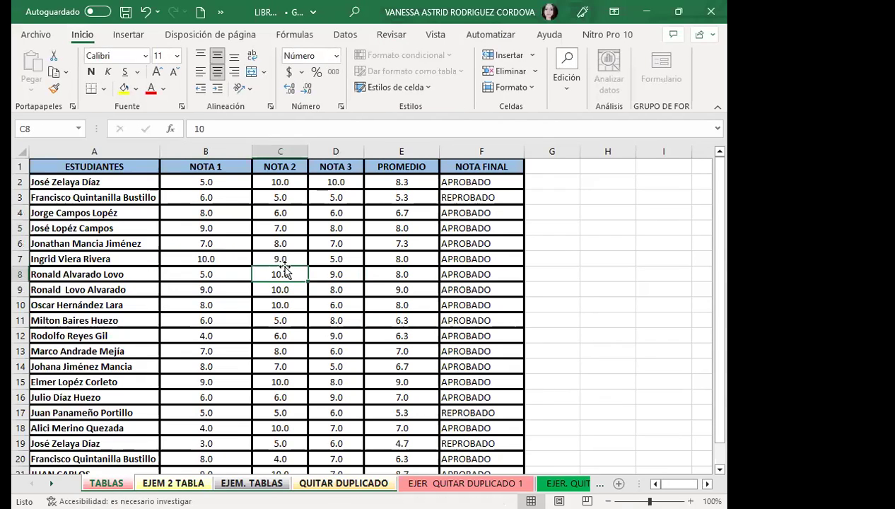
left_click(646, 15)
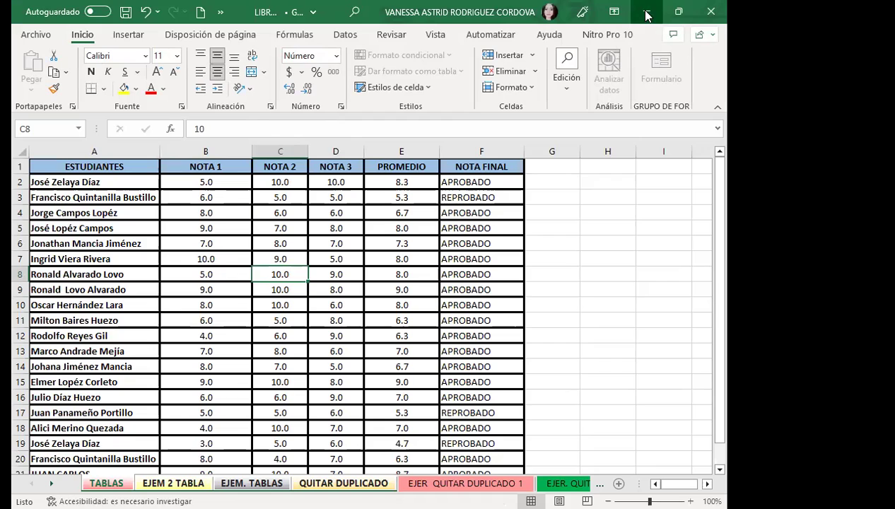
left_click(326, 259)
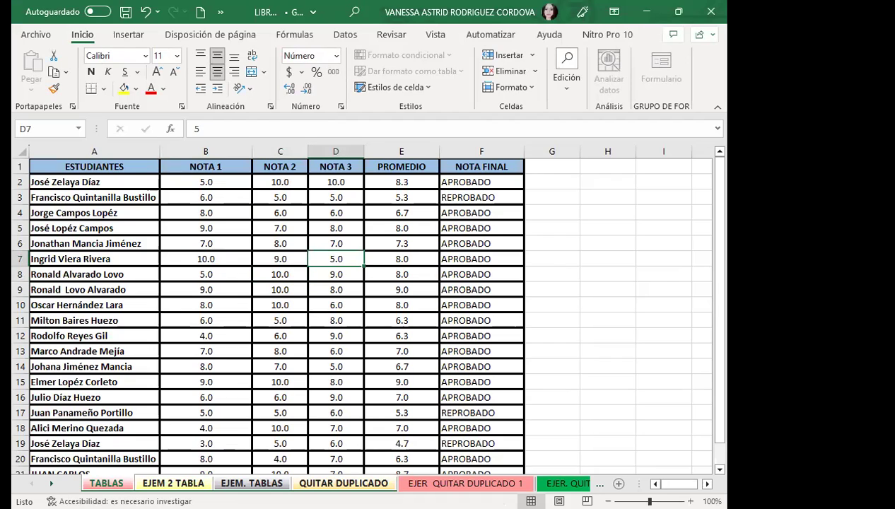
key("ctrl+c")
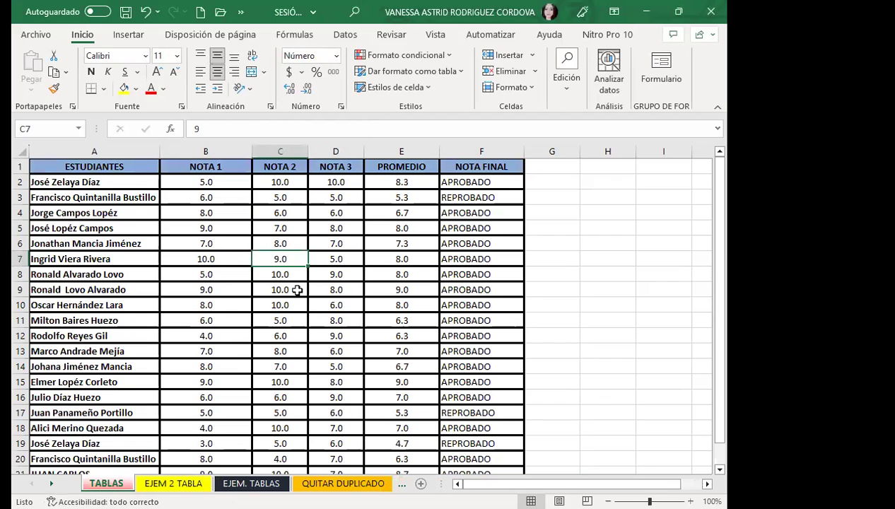
Step: Format the grades data $A$1:$F$22 with an orange medium table style, headers included
left_click(292, 287)
left_click(243, 284)
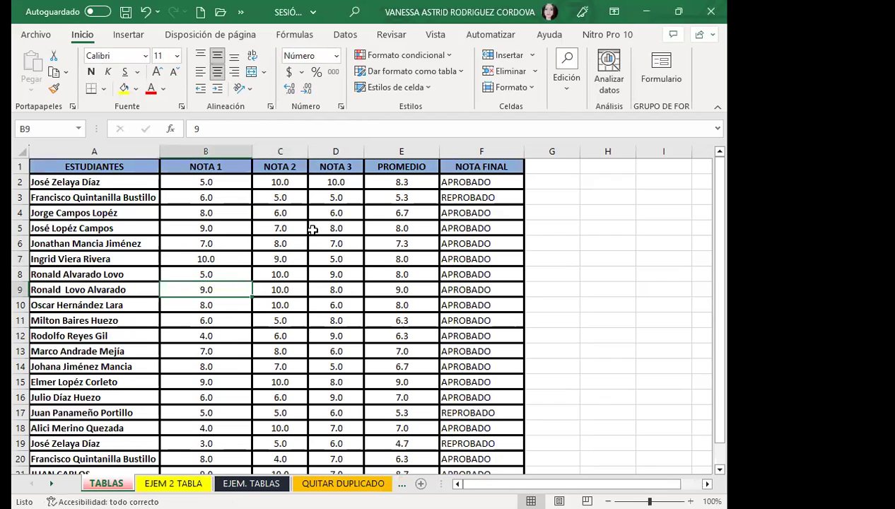
left_click(327, 256)
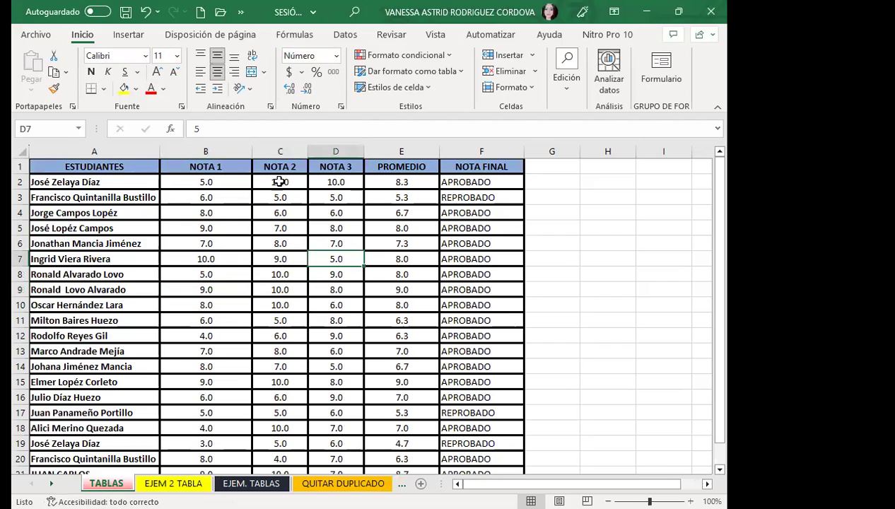
left_click(462, 71)
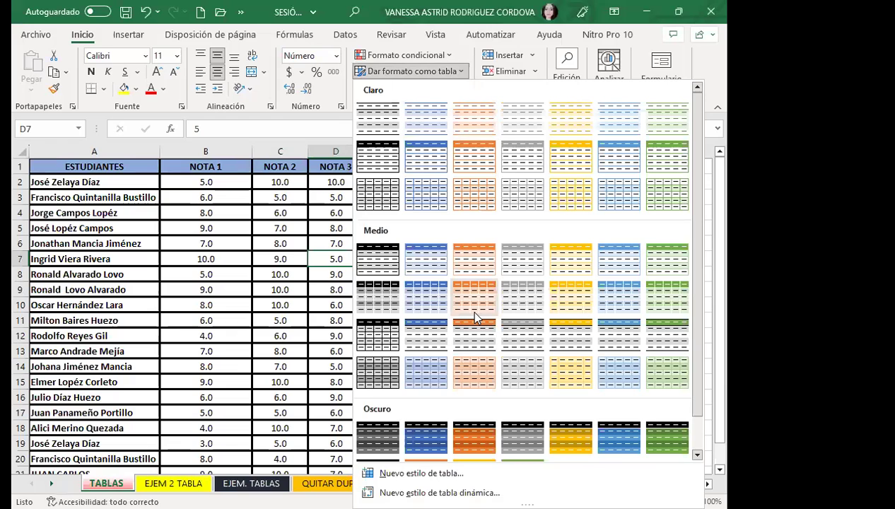
left_click(309, 271)
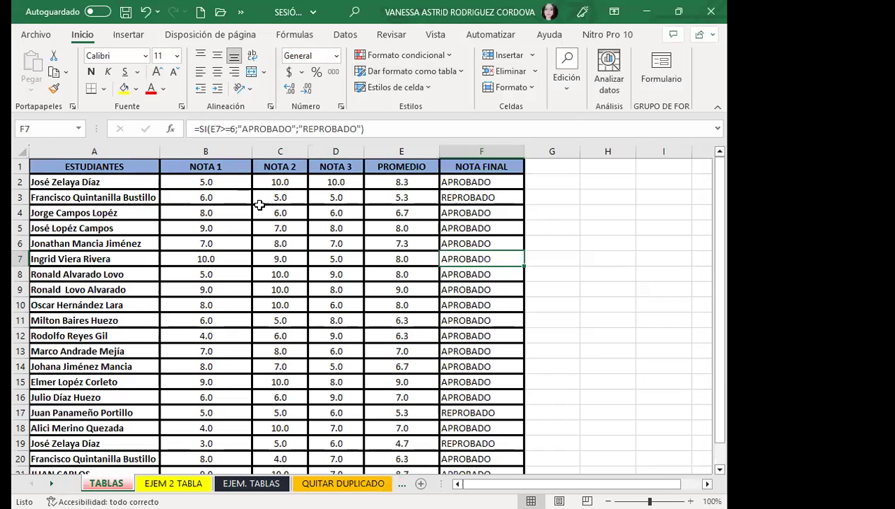
left_click(300, 275)
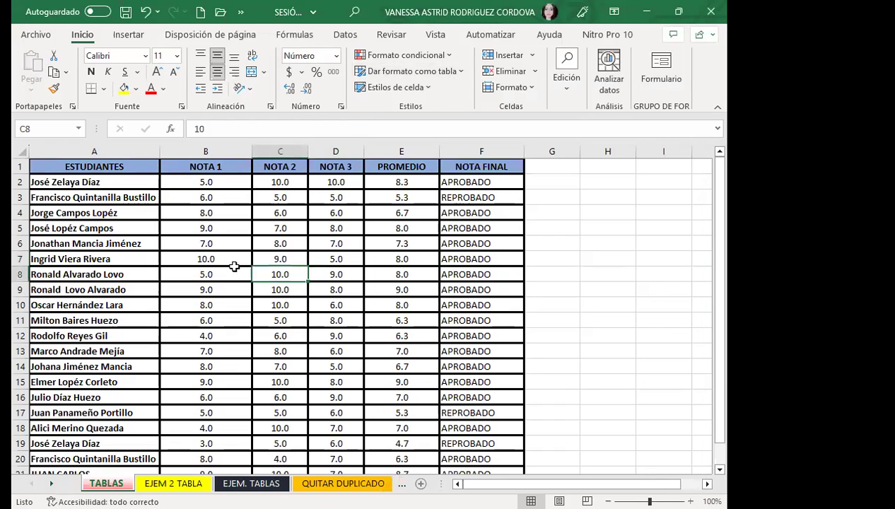
left_click(457, 69)
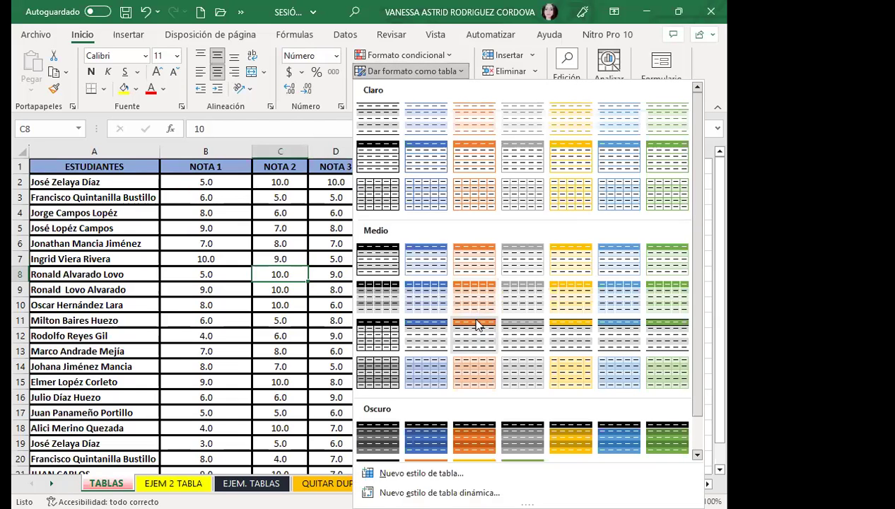
left_click(442, 320)
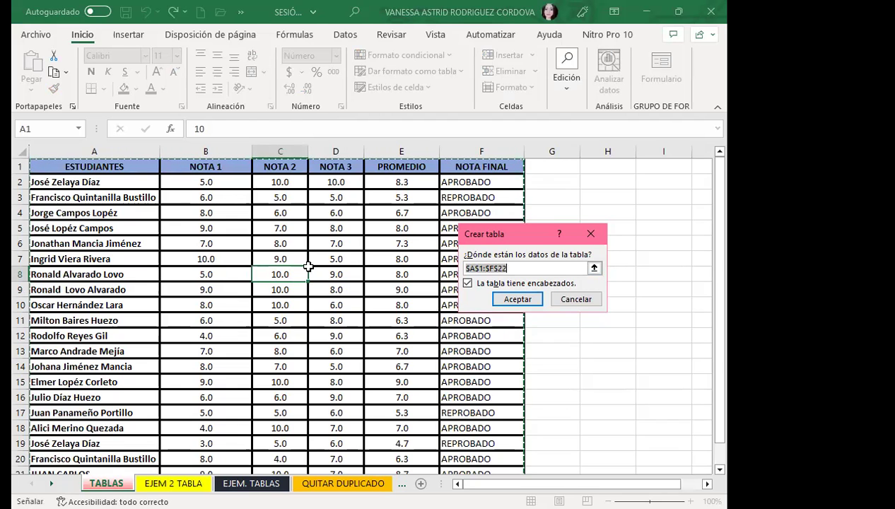
Step: Confirm the range with headers to create Tabla1, then check the NOTA FINAL formulas in F2–F9
left_click(518, 299)
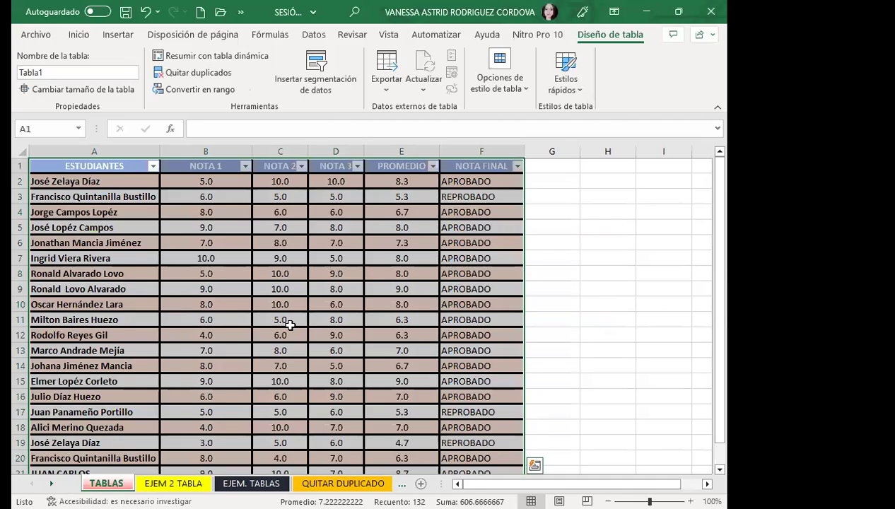
left_click(291, 318)
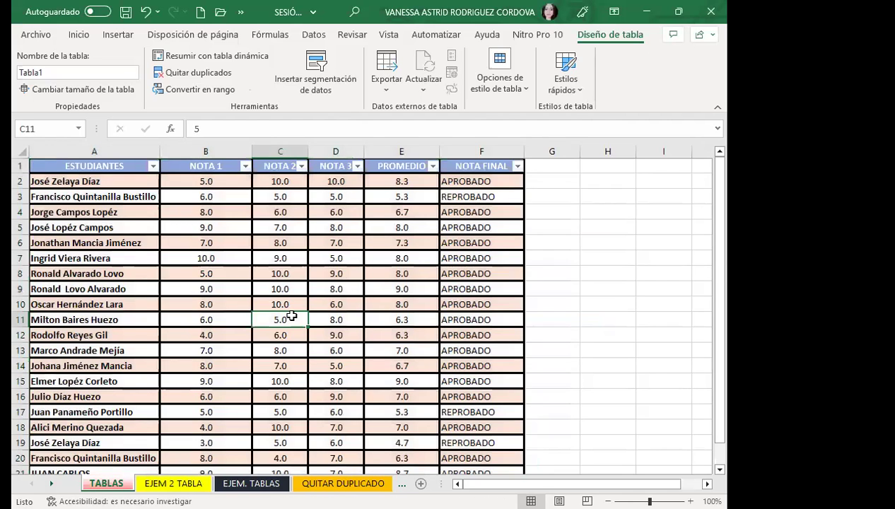
left_click(463, 181)
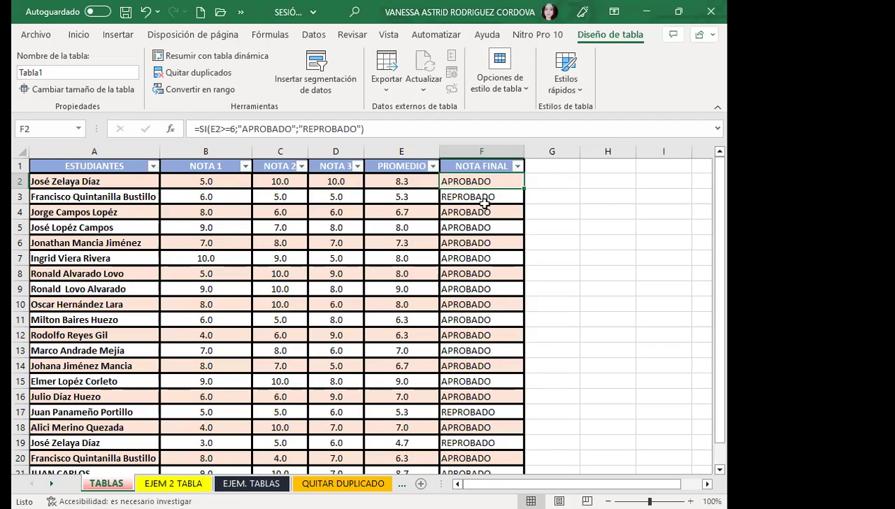
left_click(488, 242)
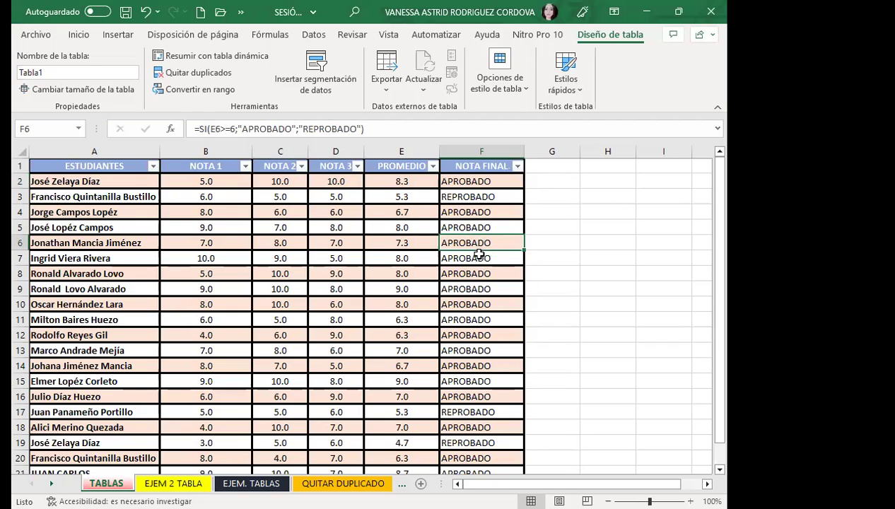
left_click(471, 258)
left_click(462, 288)
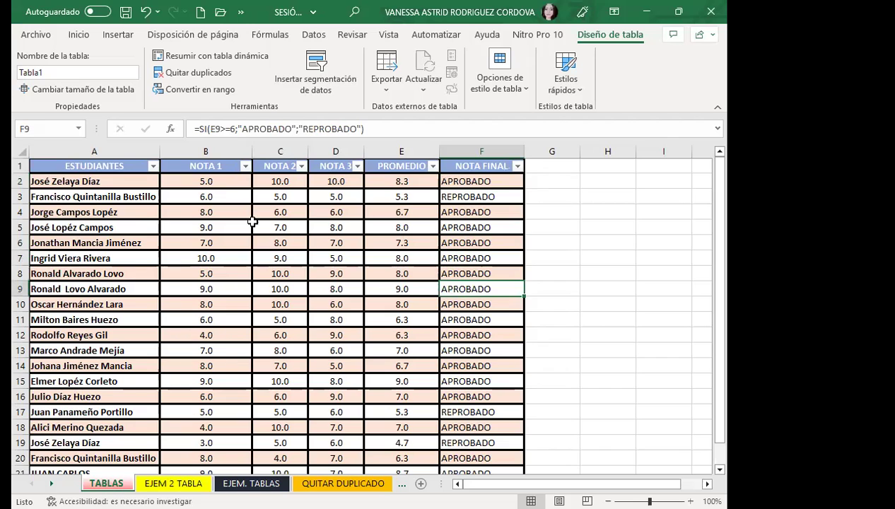
Step: Review the NOTA FINAL and PROMEDIO formulas further down, through the last row 22
left_click(463, 350)
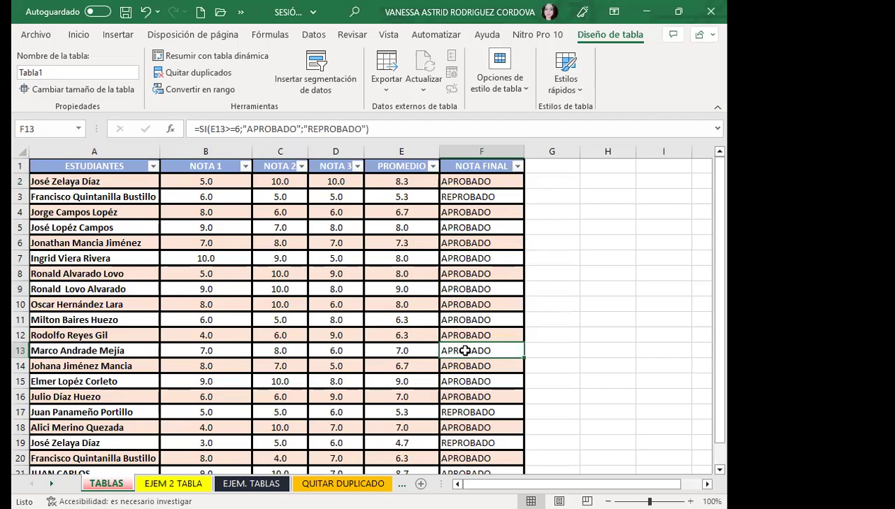
scroll(465, 350, "down", 3)
left_click(467, 363)
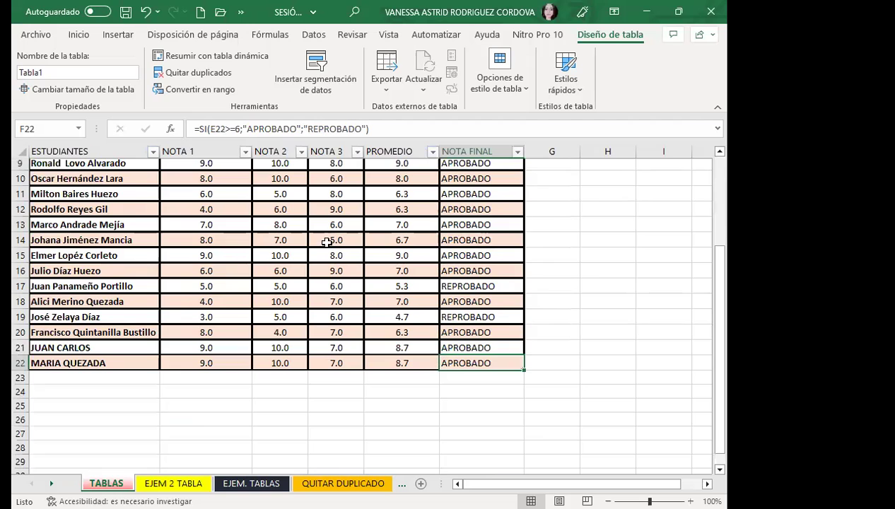
left_click(467, 301)
scroll(361, 268, "down", 3)
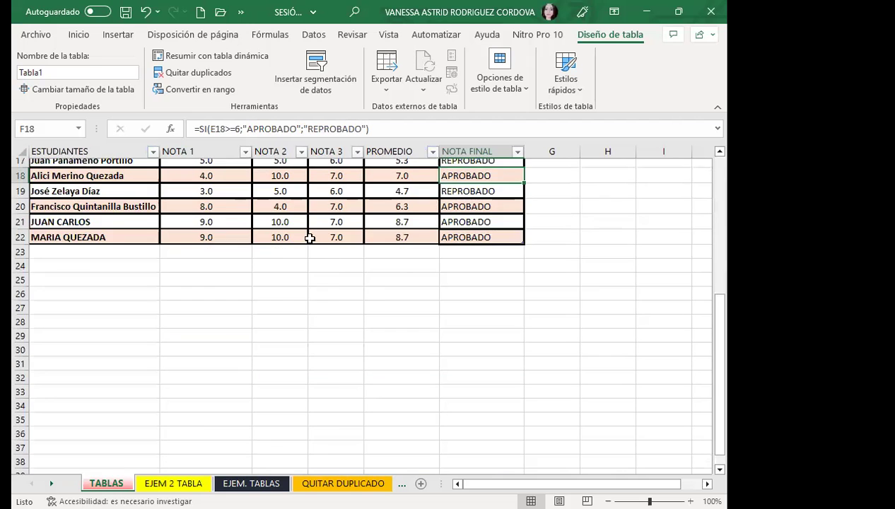
scroll(310, 239, "up", 5)
scroll(502, 255, "down", 1)
left_click(502, 258)
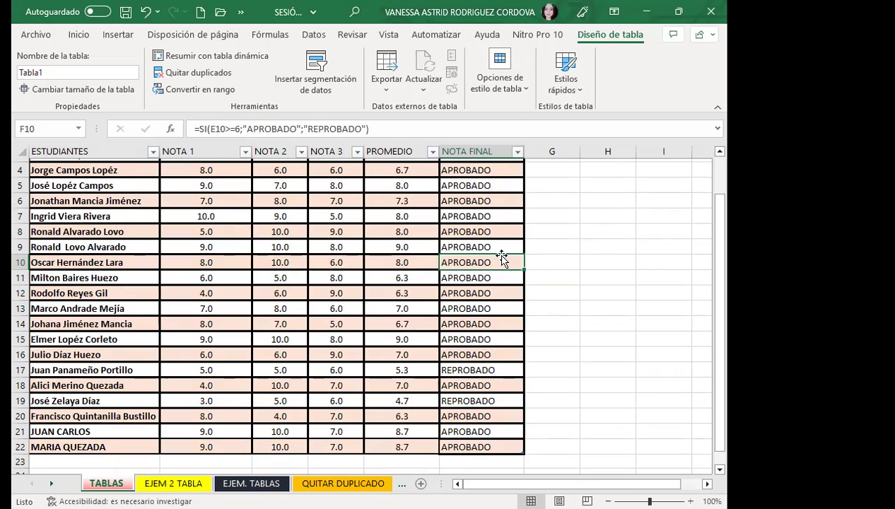
left_click(390, 305)
left_click(474, 305)
scroll(467, 344, "down", 2)
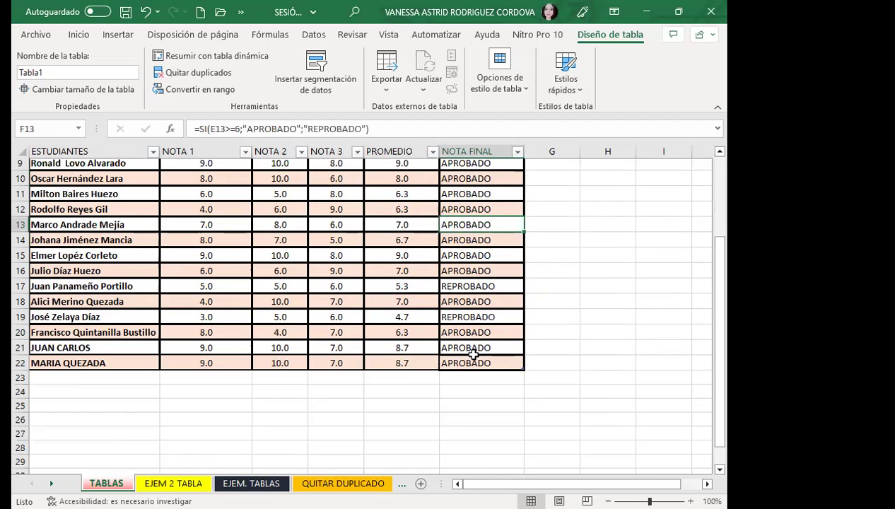
Step: Enter 10 in NOTA 1, NOTA 2 and NOTA 3 of row 23 so the table expands
left_click(198, 376)
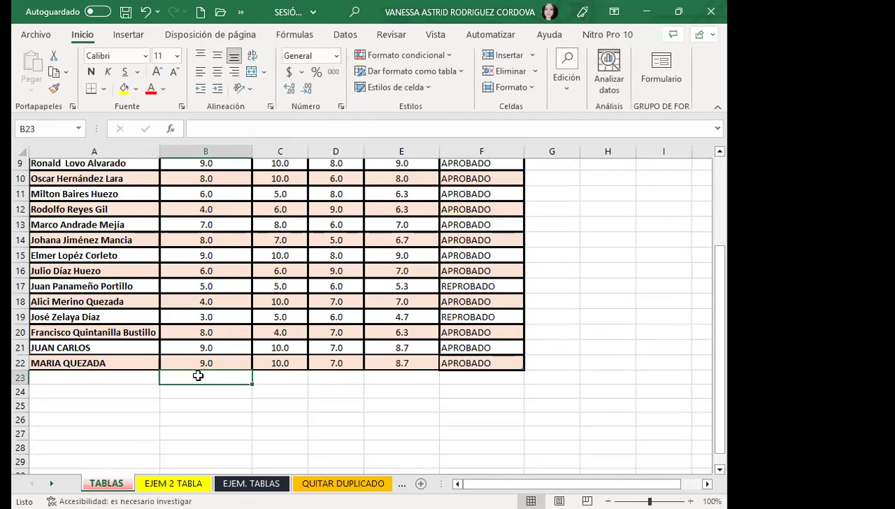
type("10")
key("Tab")
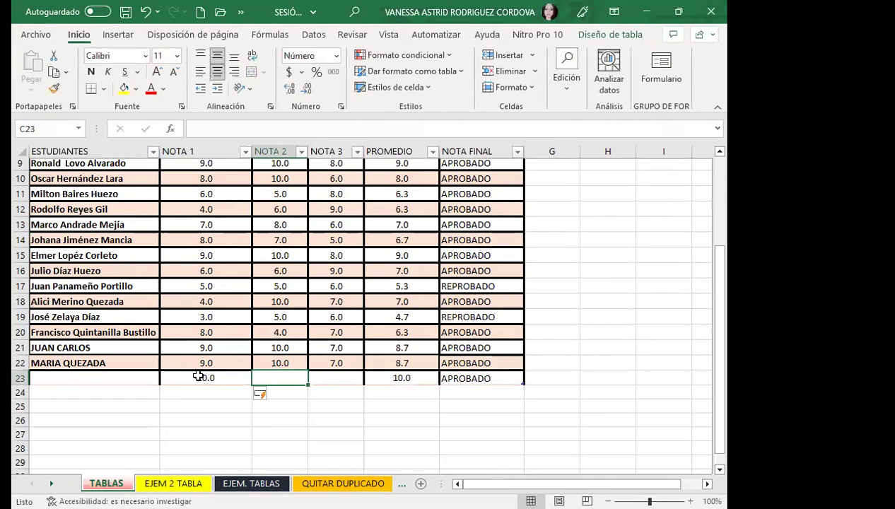
type("10")
key("Tab")
type("10")
key("Tab")
key("Tab")
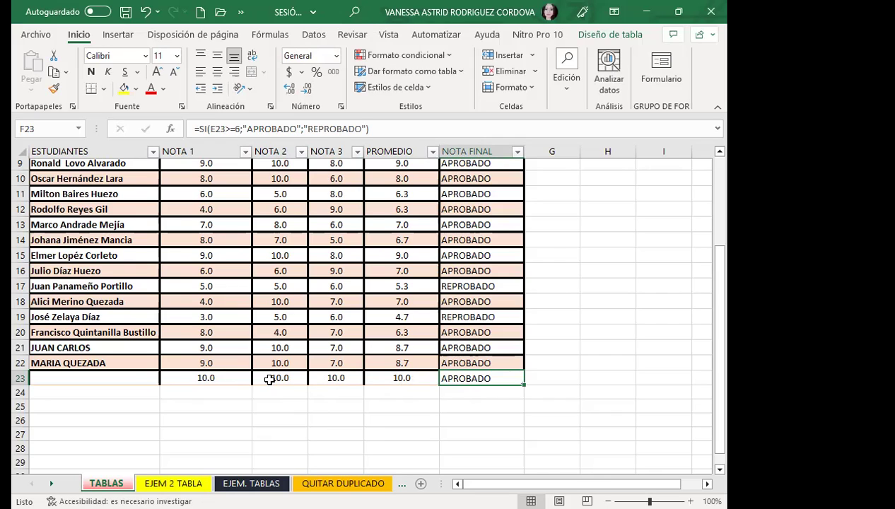
Step: Check the final grade formulas in F22 and F23, with row 23 showing APROBADO
left_click(505, 360)
left_click(493, 378)
scroll(464, 260, "up", 2)
scroll(481, 240, "up", 1)
Step: Hide the grades table's header filter buttons with Ctrl+Shift+L, then go to the EJEM 2 TABLA sheet
left_click(491, 212)
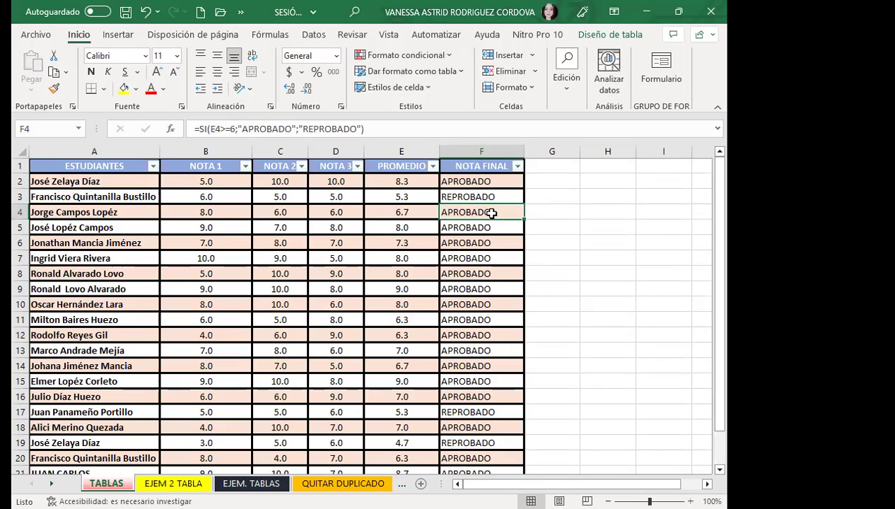
key("ctrl+shift+l")
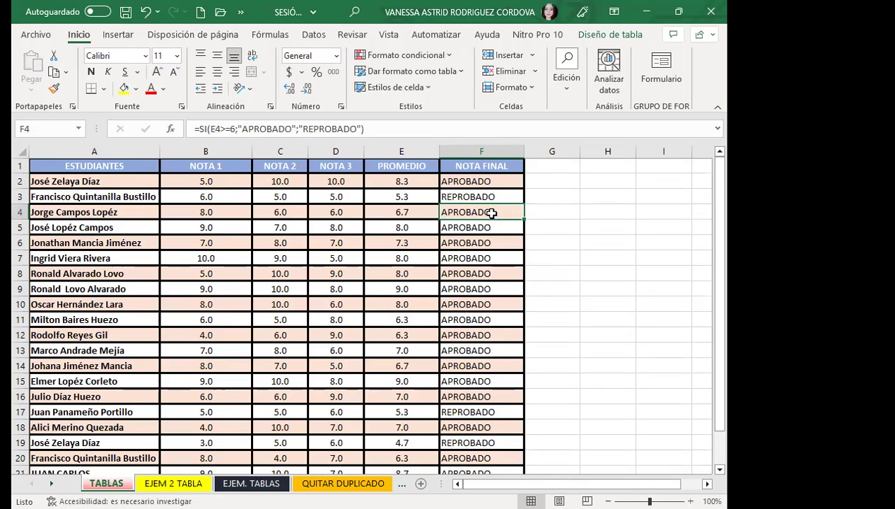
left_click(294, 263)
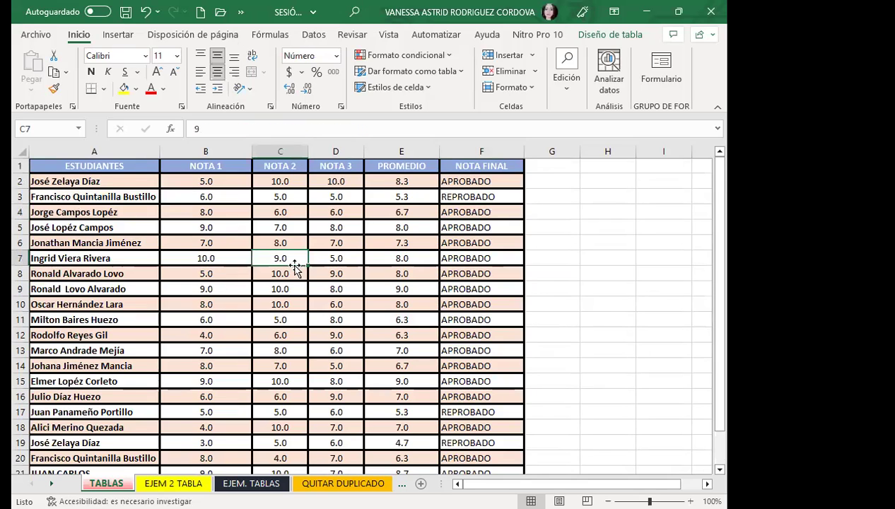
left_click(489, 244)
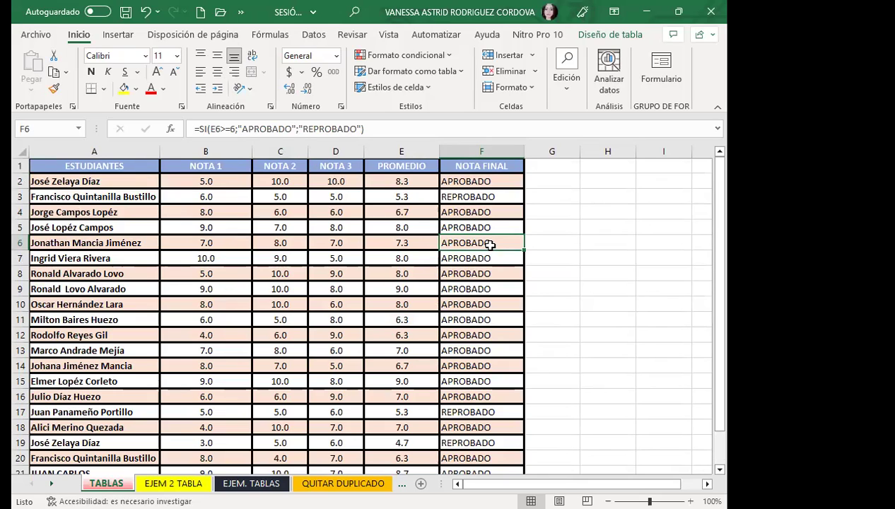
left_click(328, 259)
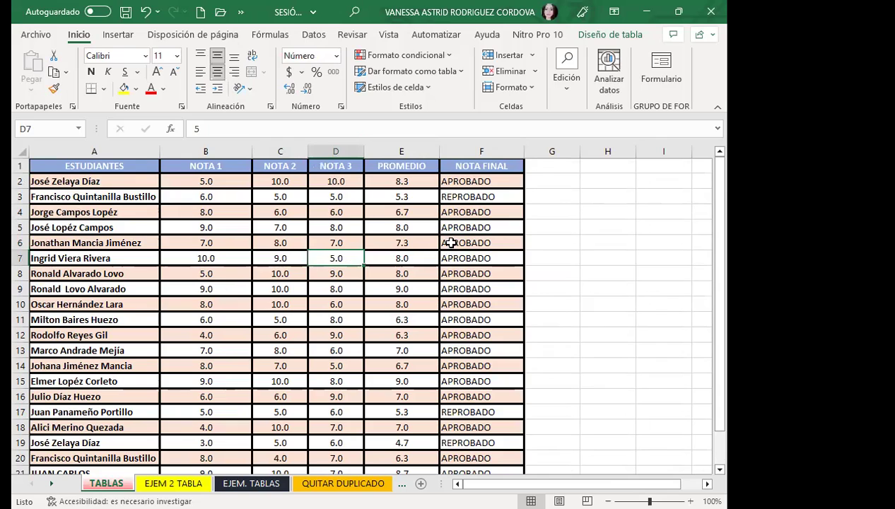
left_click(478, 259)
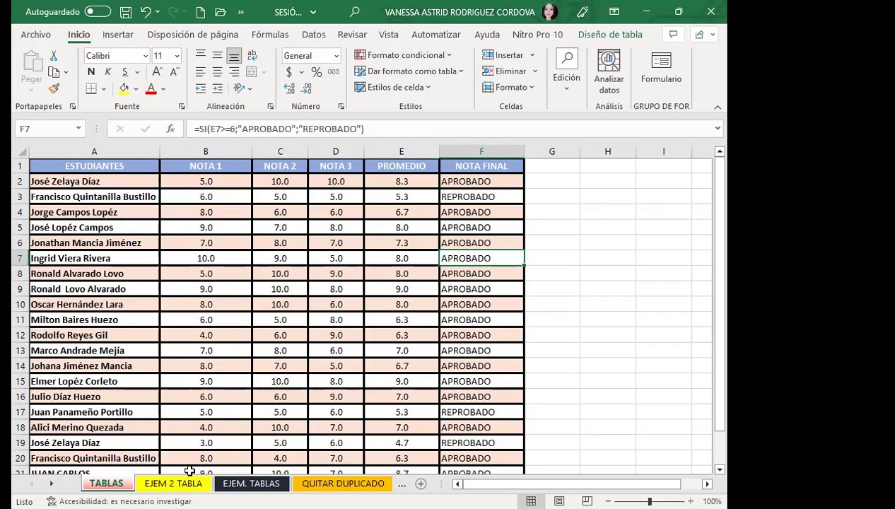
left_click(177, 483)
Step: With a cell in the workers' sales data selected, begin a new custom table style, Estilo de tabla 1
left_click(188, 338)
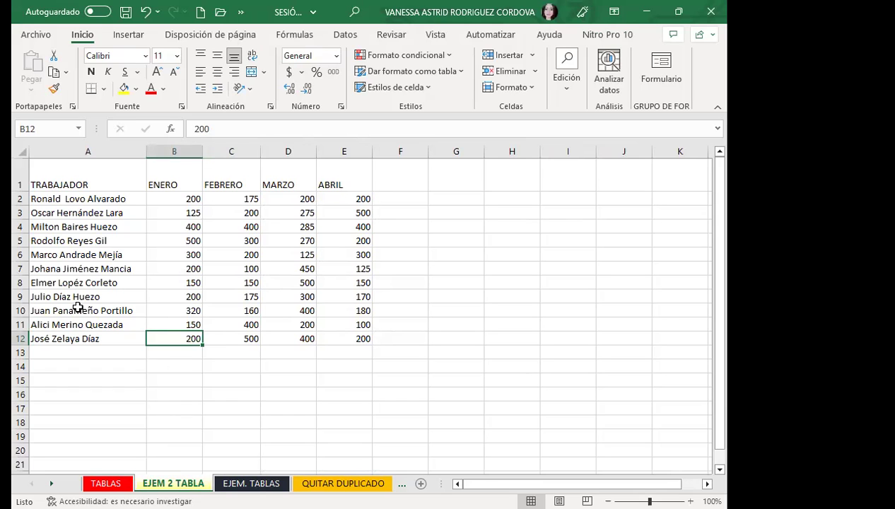
left_click(189, 272)
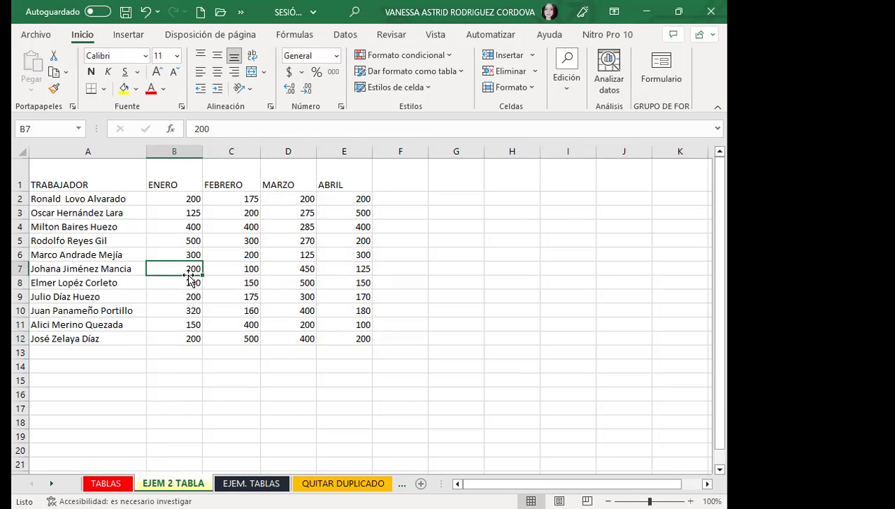
left_click_drag(134, 255, 97, 242)
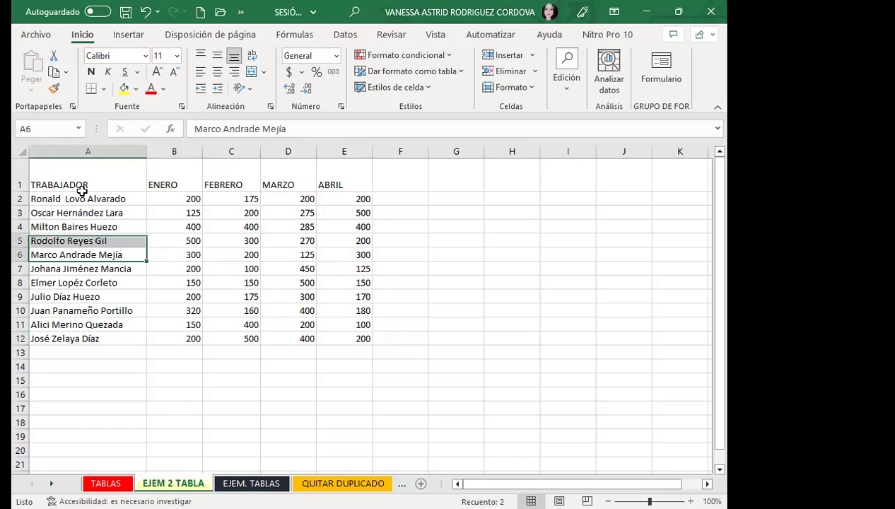
left_click(170, 256)
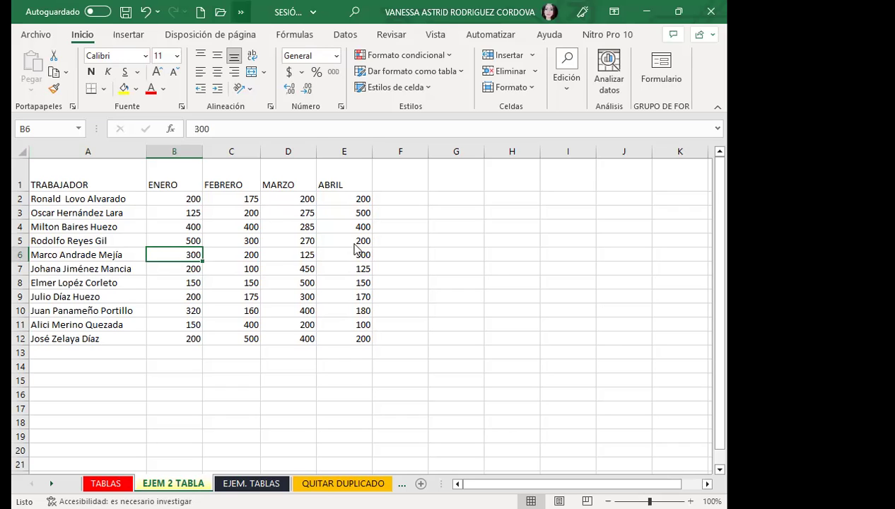
left_click(279, 255)
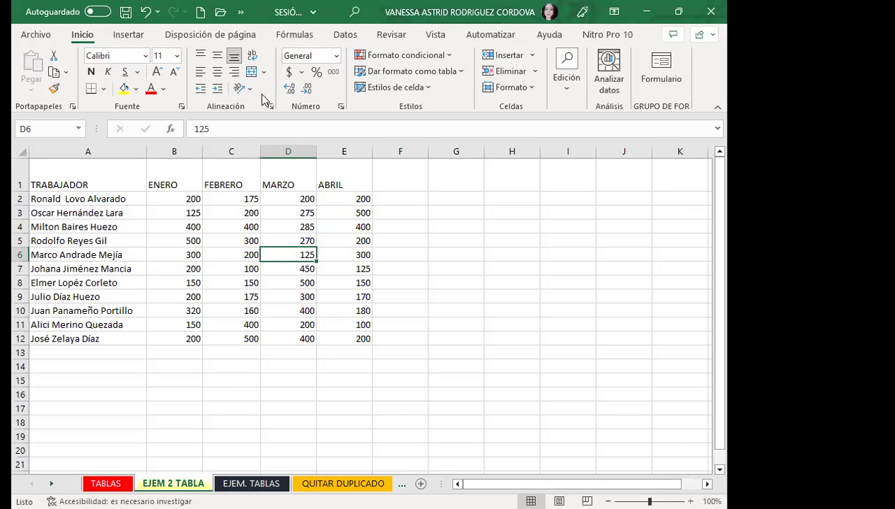
left_click(173, 213)
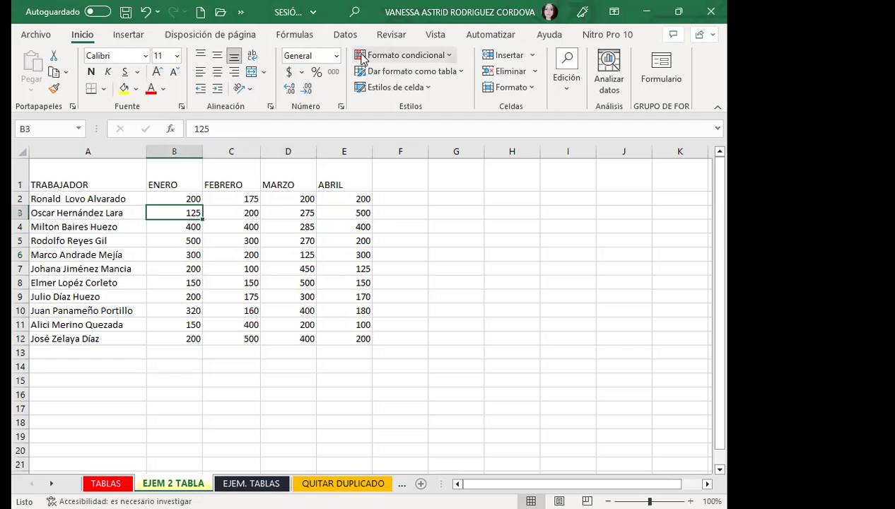
left_click(463, 73)
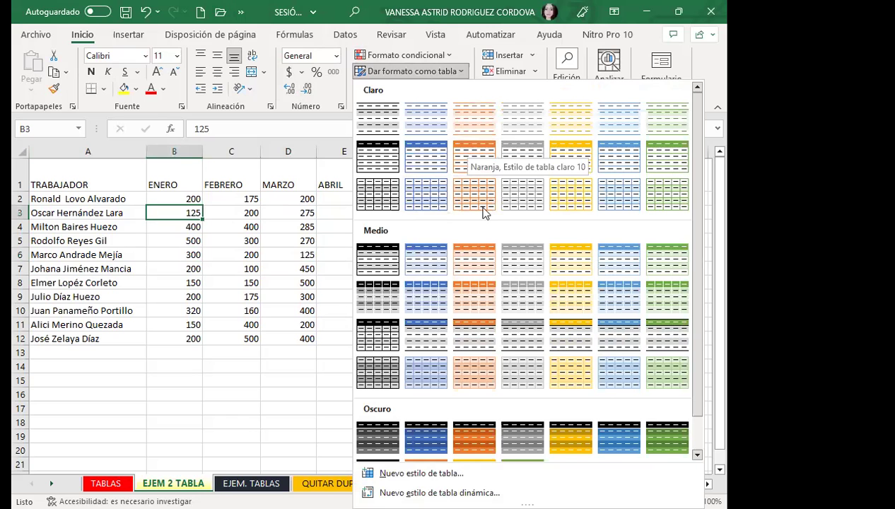
left_click_drag(697, 174, 686, 264)
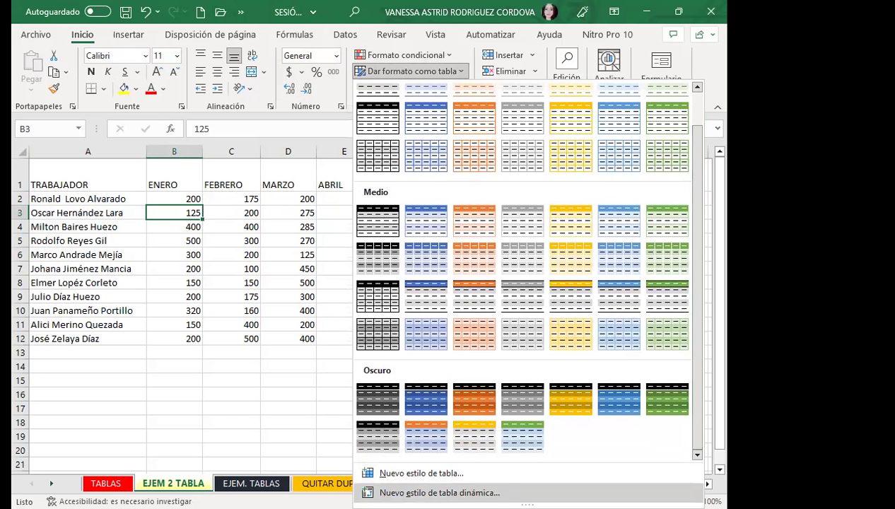
left_click(412, 474)
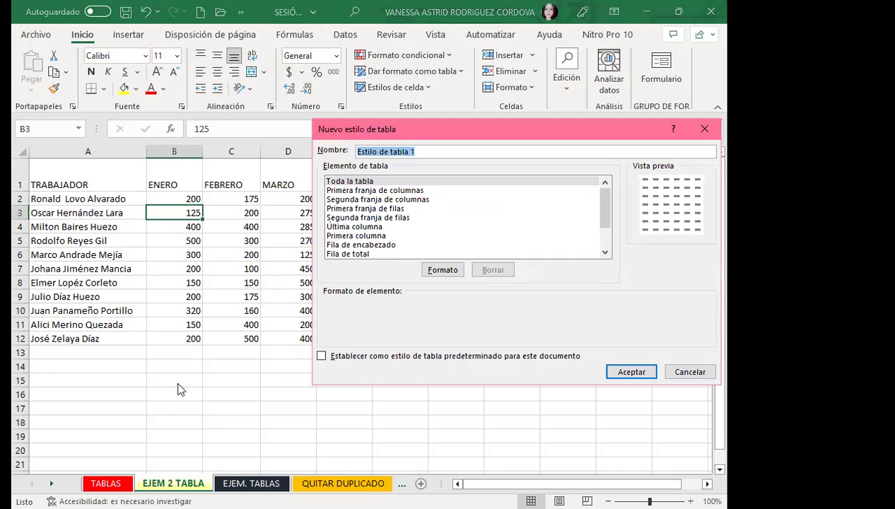
Step: Give the style's whole-table element green outline and inner borders
left_click(443, 271)
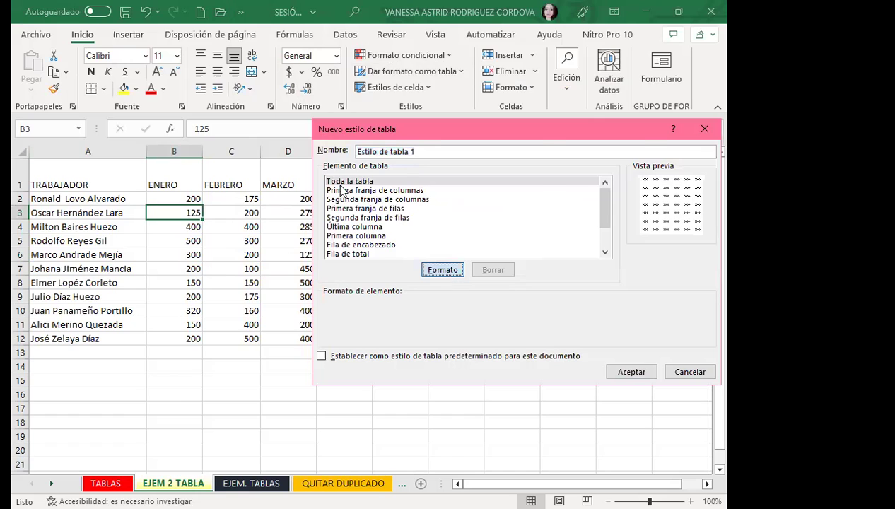
left_click(400, 99)
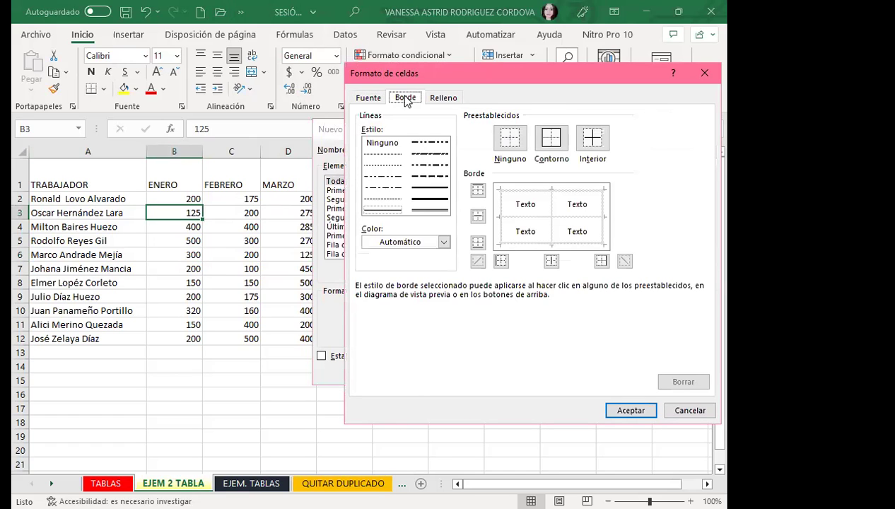
left_click(443, 242)
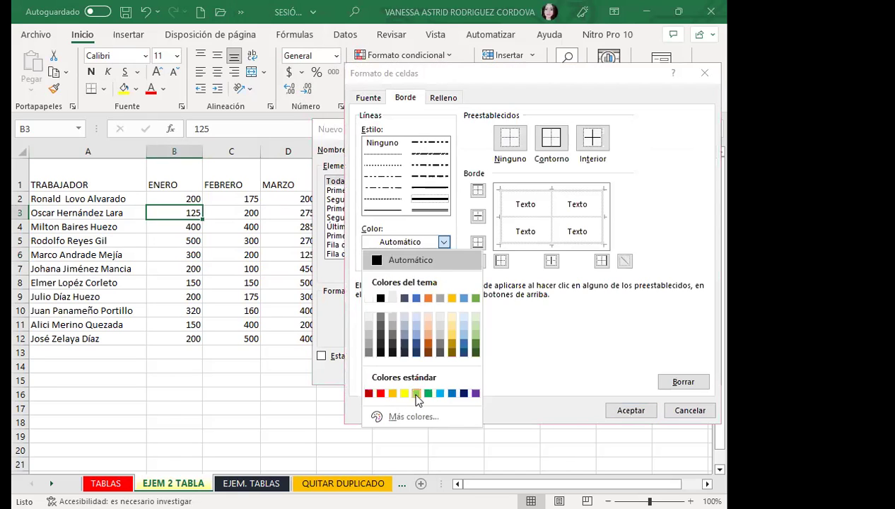
left_click(416, 394)
left_click(592, 138)
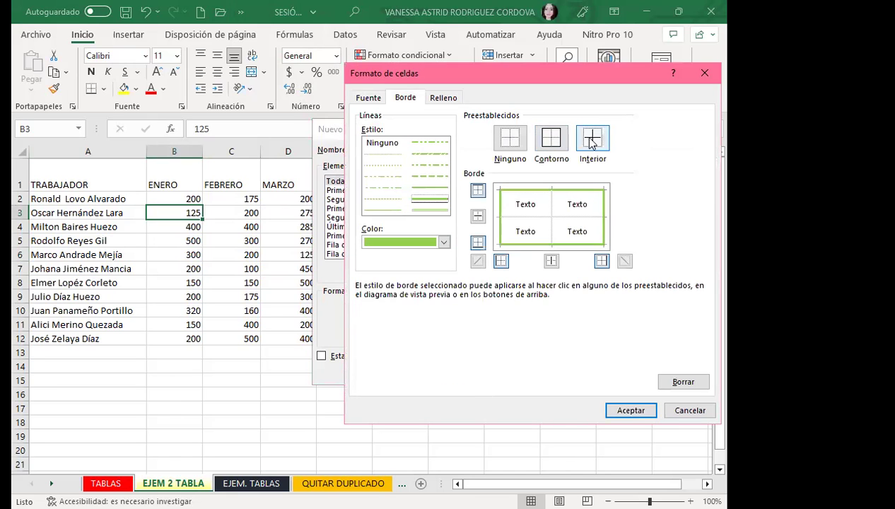
Step: Shade the whole table with a light cream two-colour gradient and save the style
left_click(444, 99)
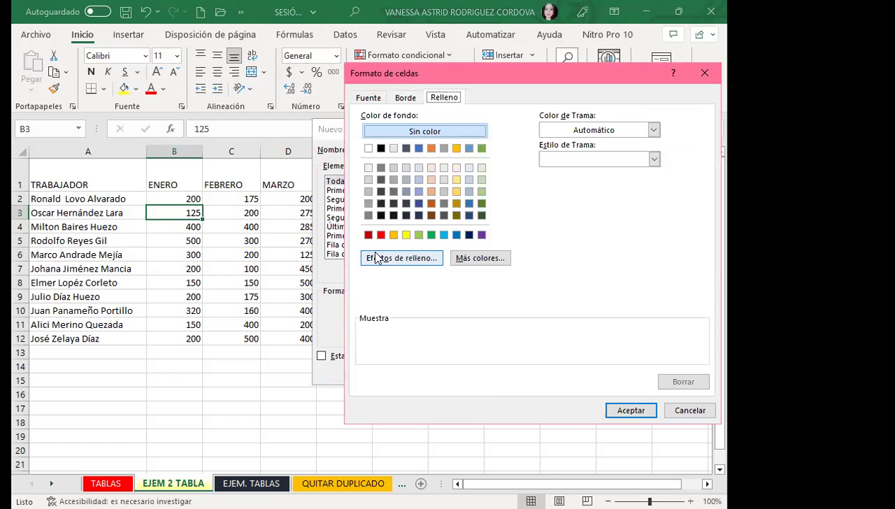
left_click(410, 258)
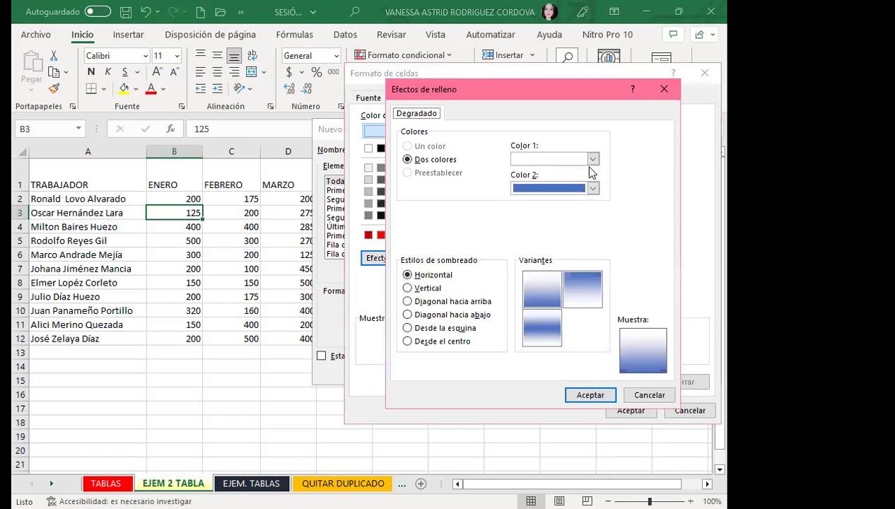
left_click(593, 159)
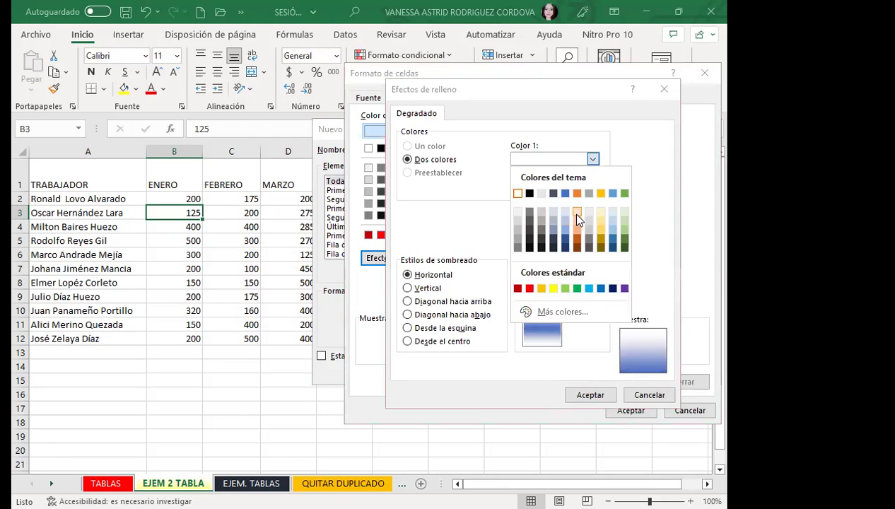
left_click(601, 212)
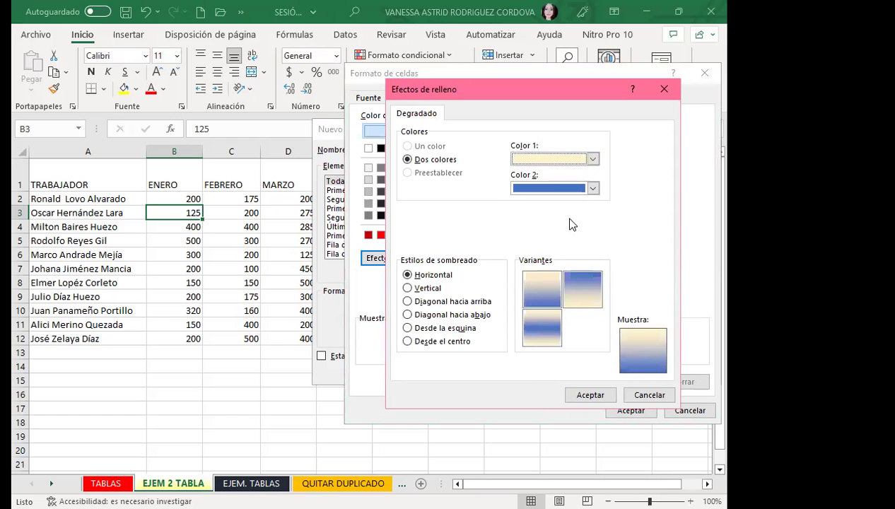
left_click(592, 190)
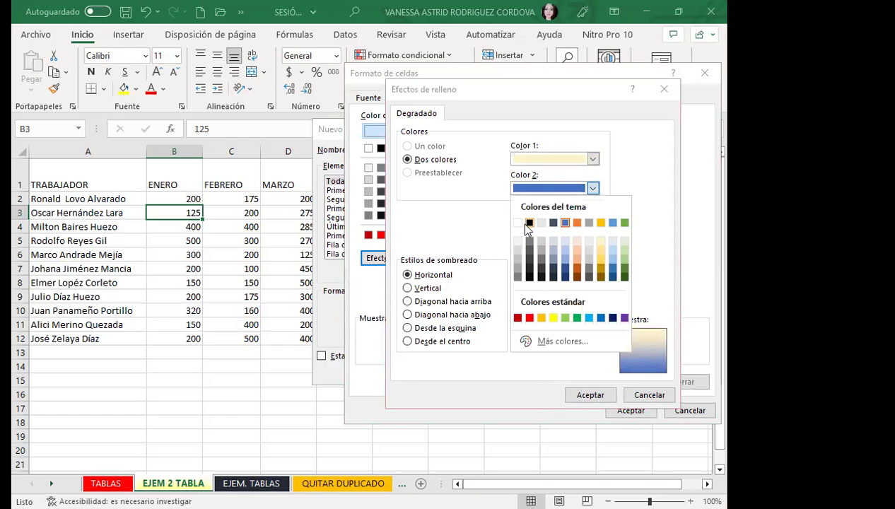
left_click(517, 223)
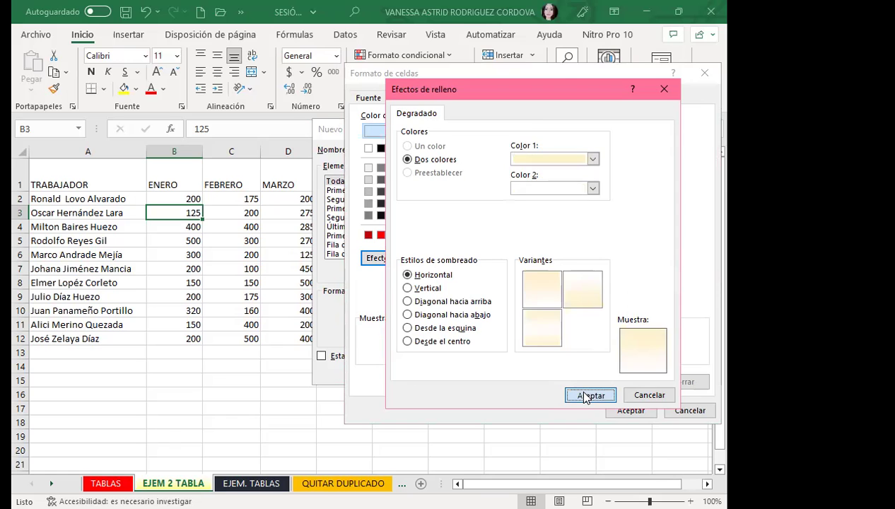
left_click(585, 396)
left_click(630, 410)
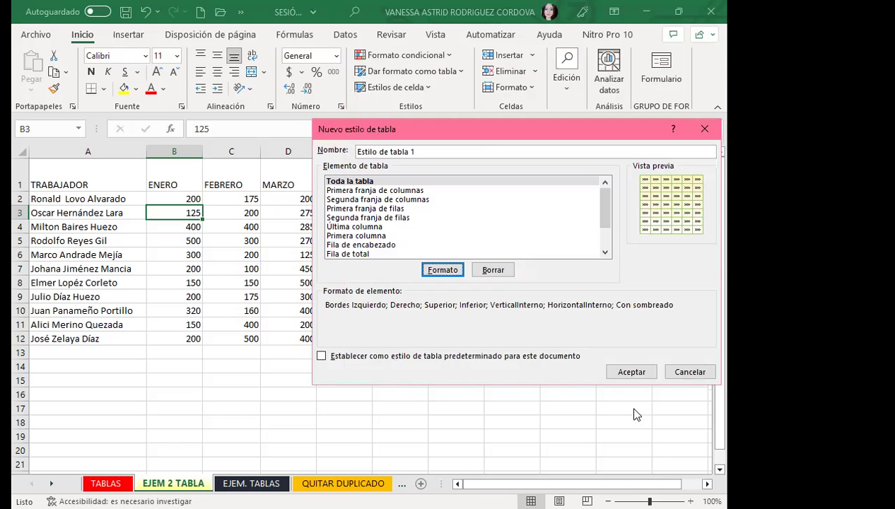
left_click(632, 370)
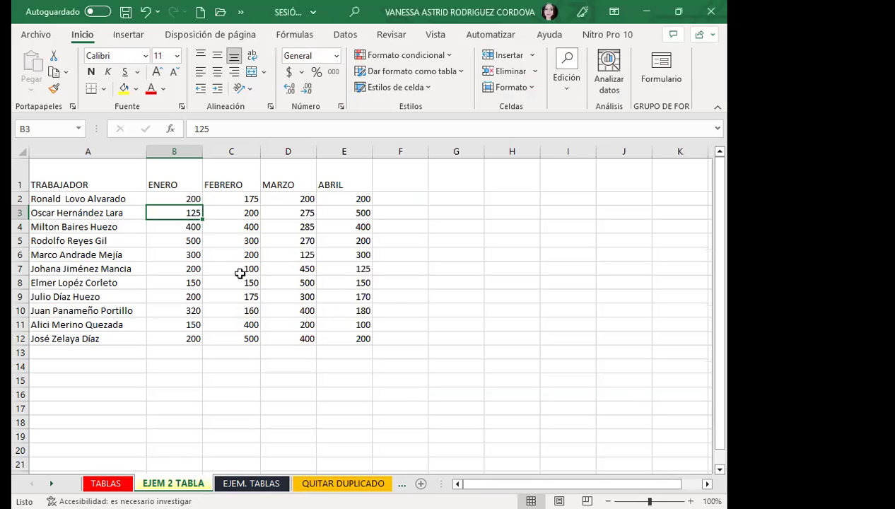
left_click(194, 267)
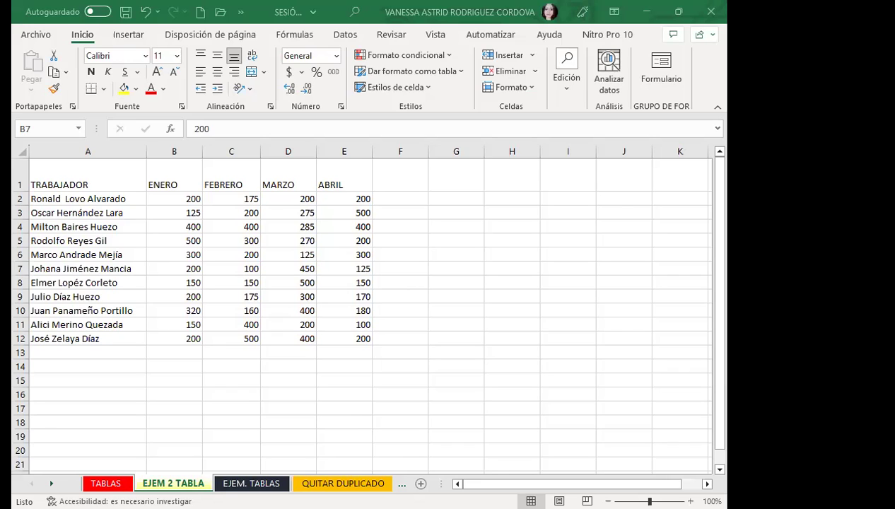
key("ctrl+c")
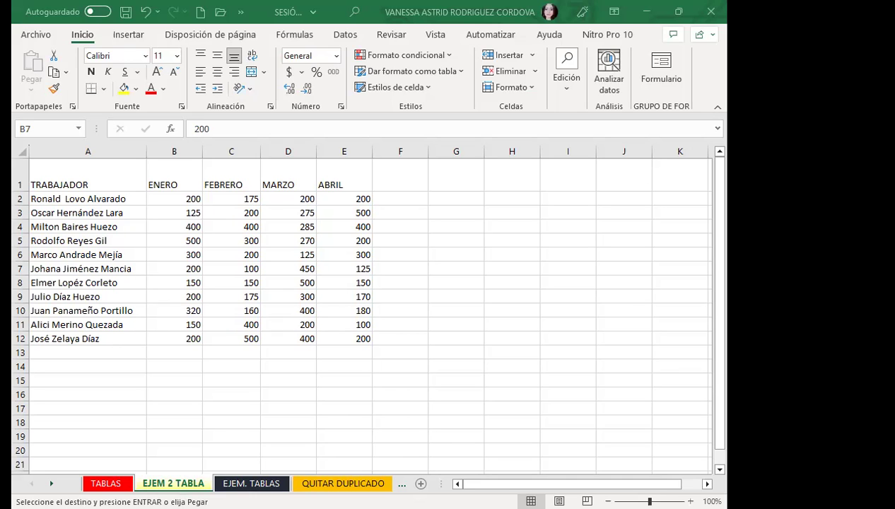
key("Escape")
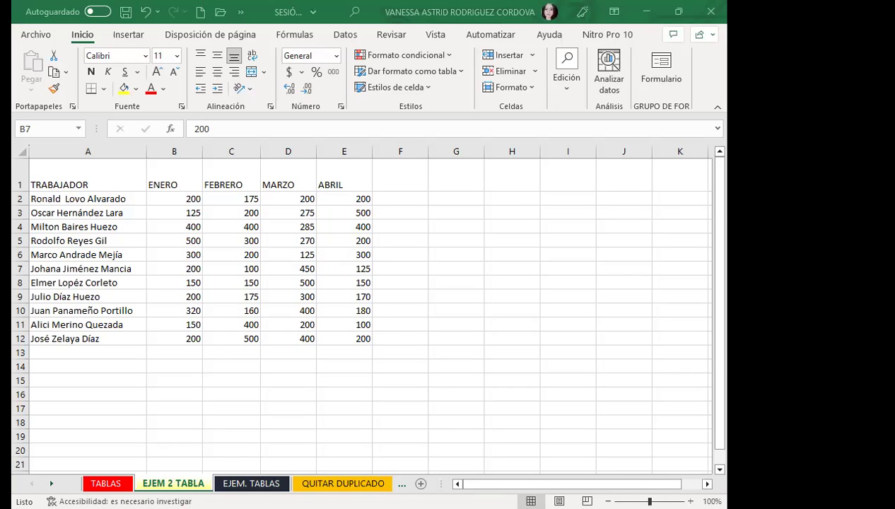
left_click(175, 272)
key("ctrl+c")
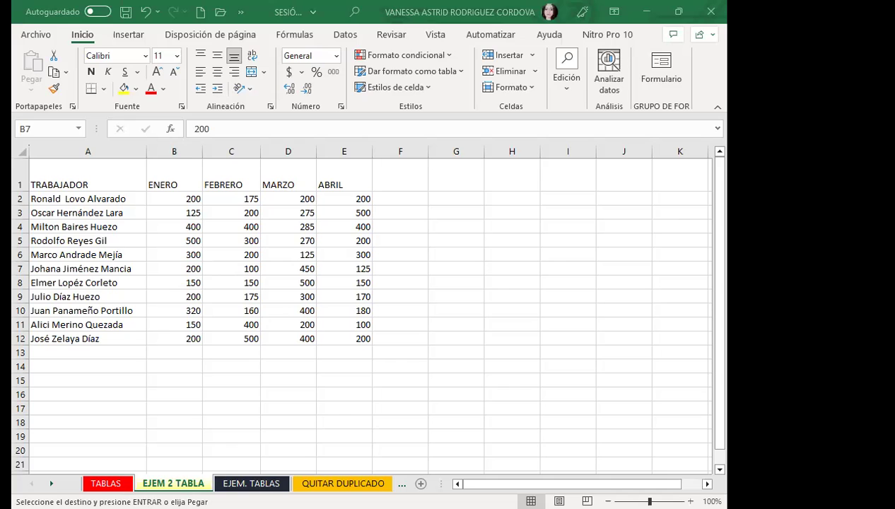
key("ctrl+s")
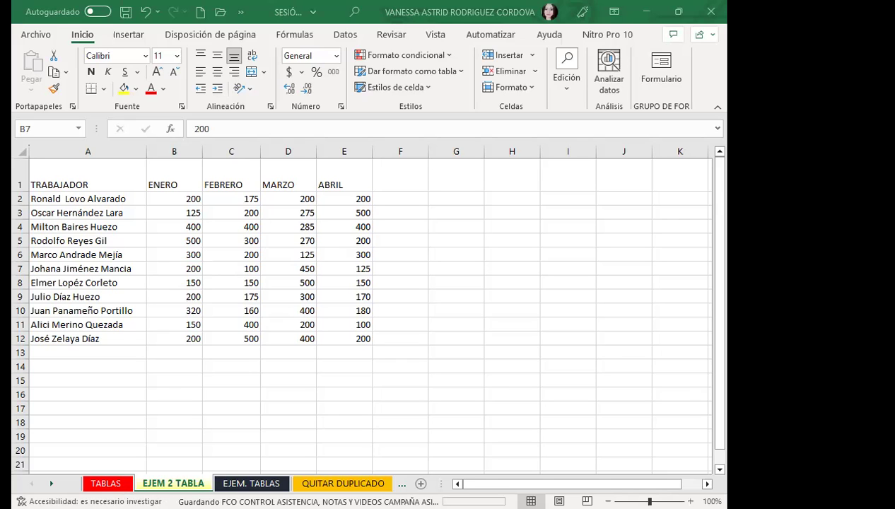
left_click(238, 314)
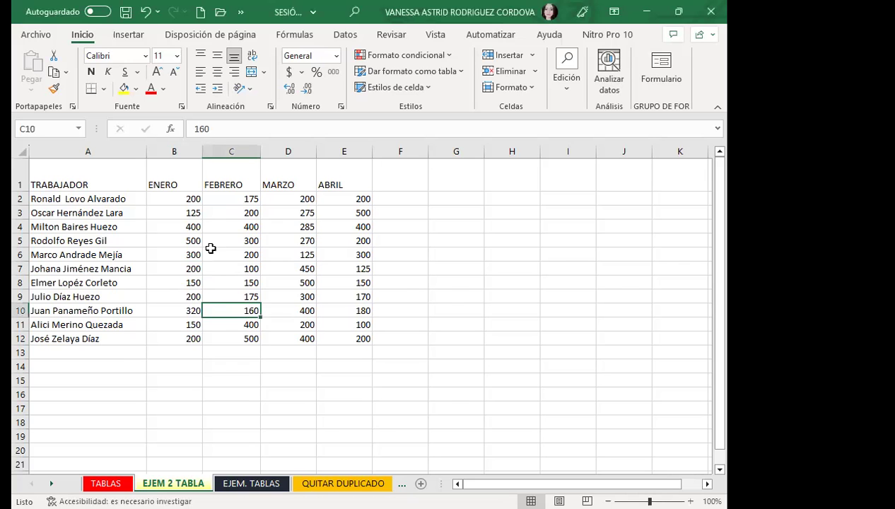
Step: Format A1:E12 as a table with the custom style, headers included, and hide its filter buttons
left_click(459, 71)
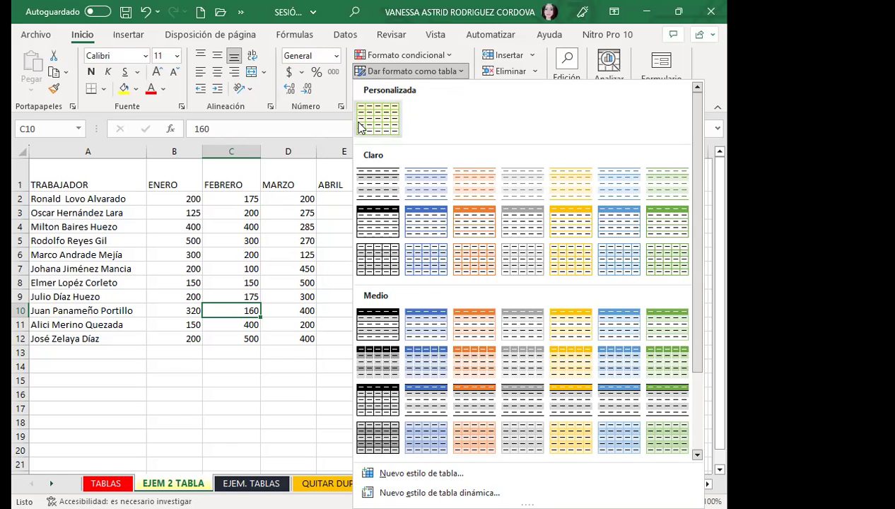
left_click(379, 120)
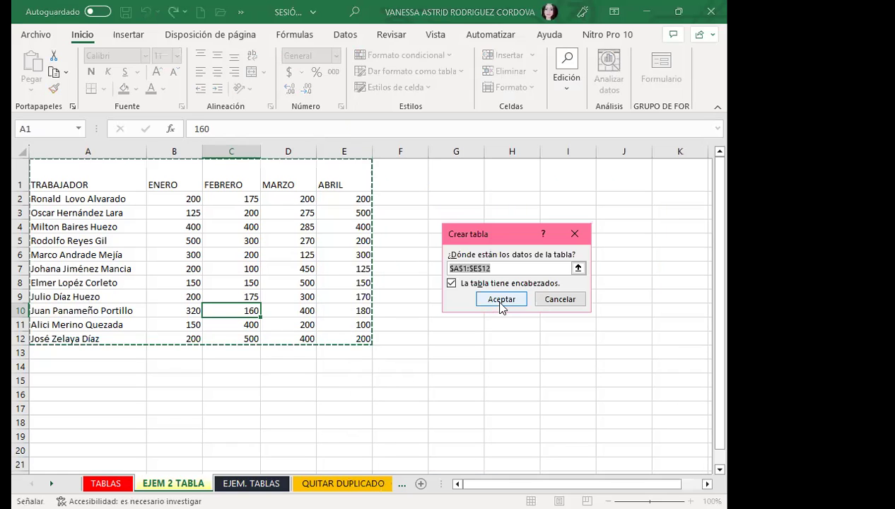
key("Return")
left_click(247, 270)
left_click(247, 270)
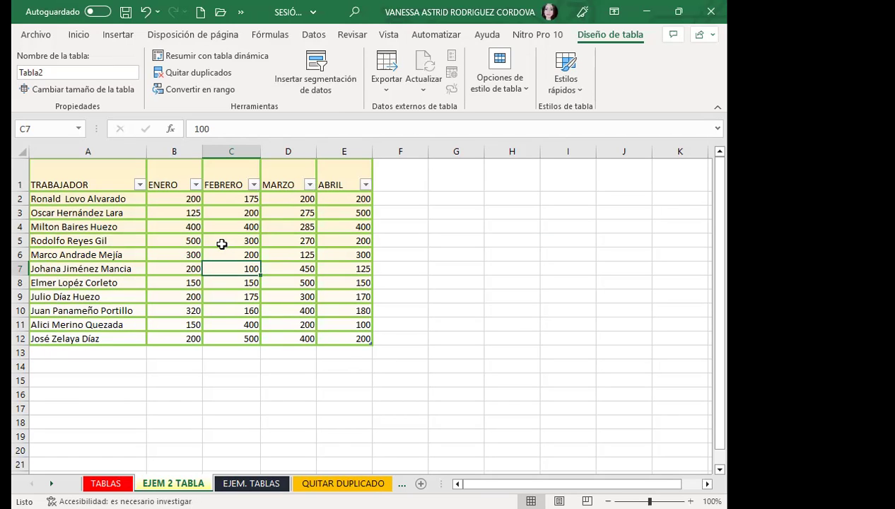
key("ctrl+shift+l")
left_click(223, 241)
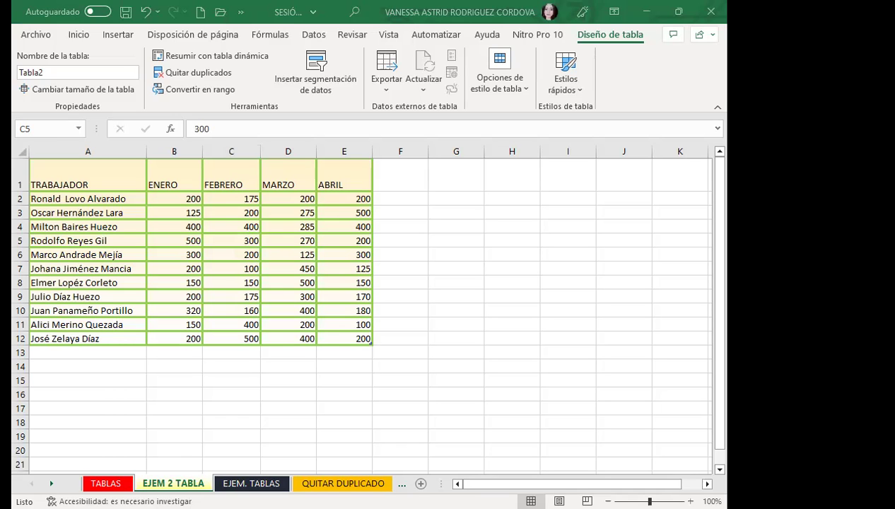
key("ctrl+c")
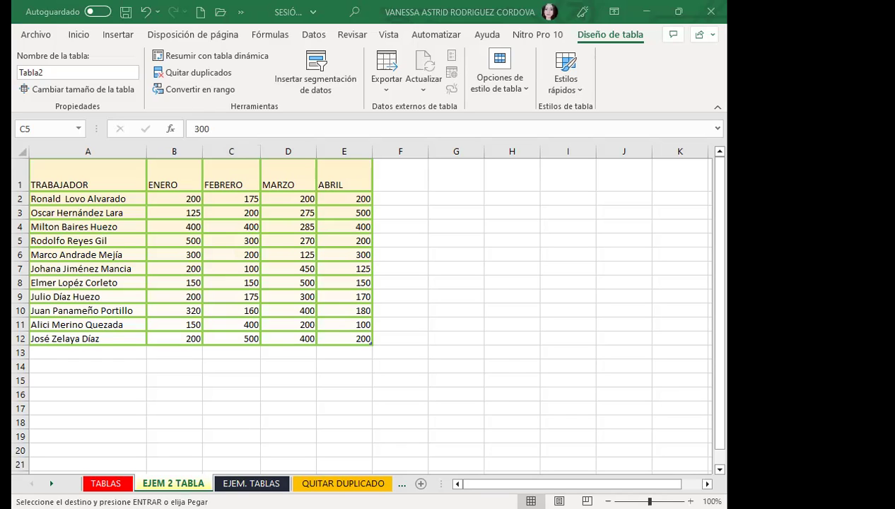
key("Escape")
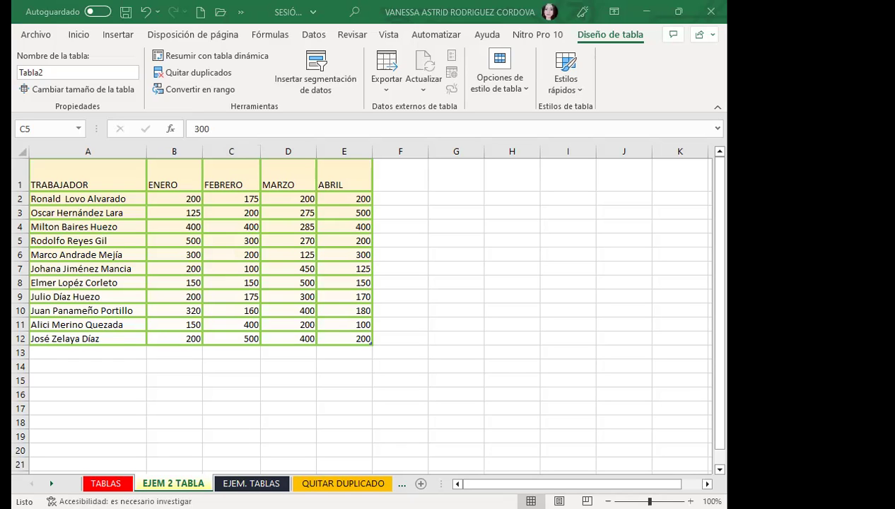
left_click(275, 299)
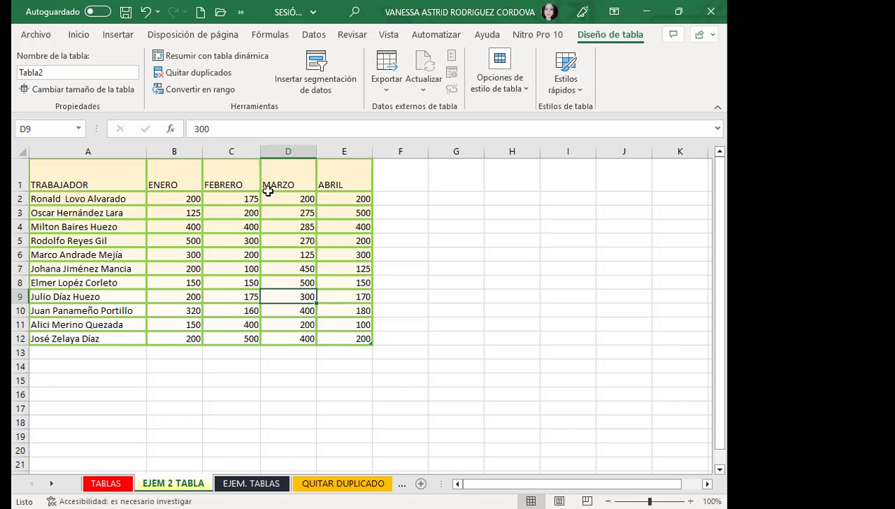
left_click(404, 174)
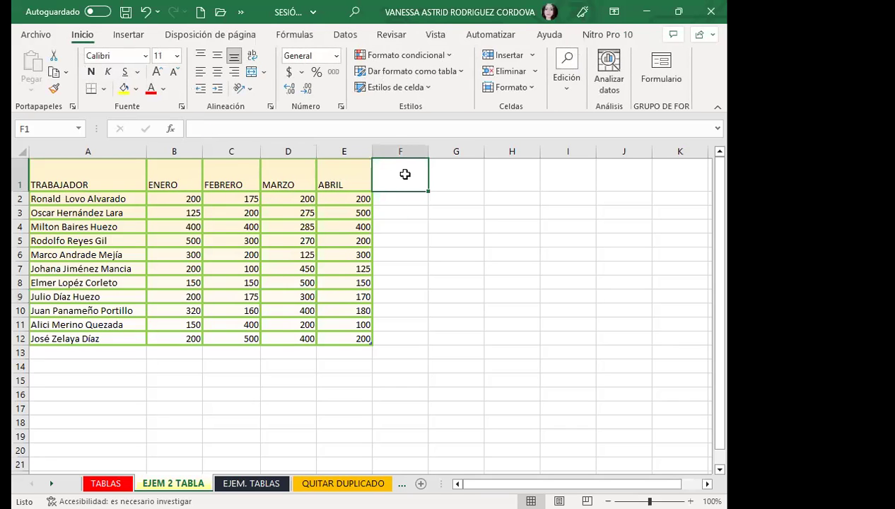
Step: Add TOTAL headings in F1 and A13, extending Tabla2 with a TOTAL column and a TOTAL row
type("TOTAL")
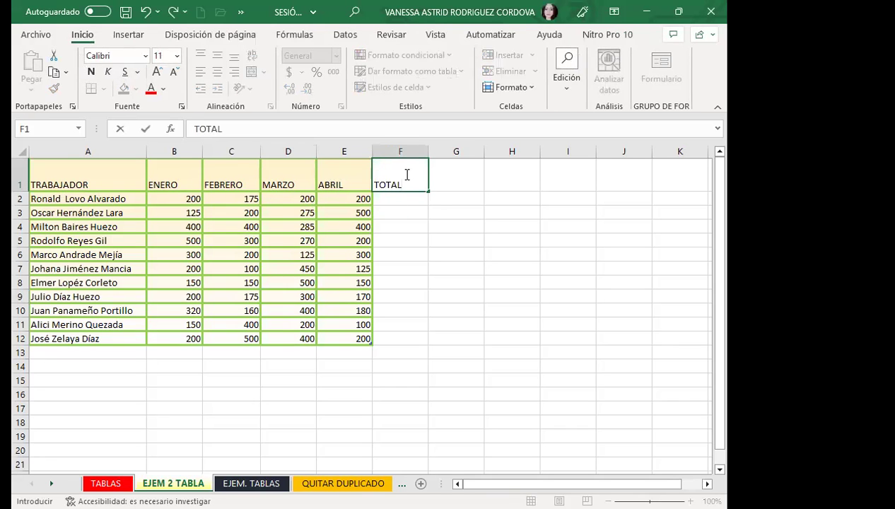
key("Return")
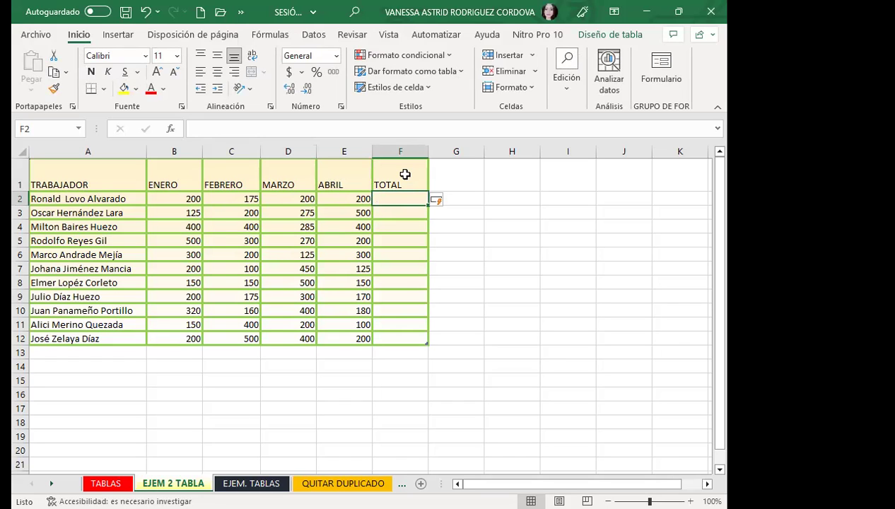
left_click(109, 350)
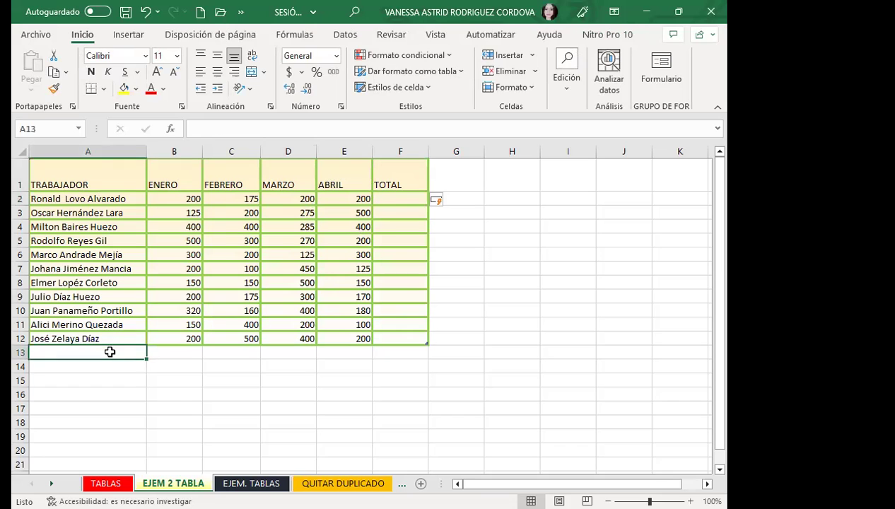
type("TOTAL")
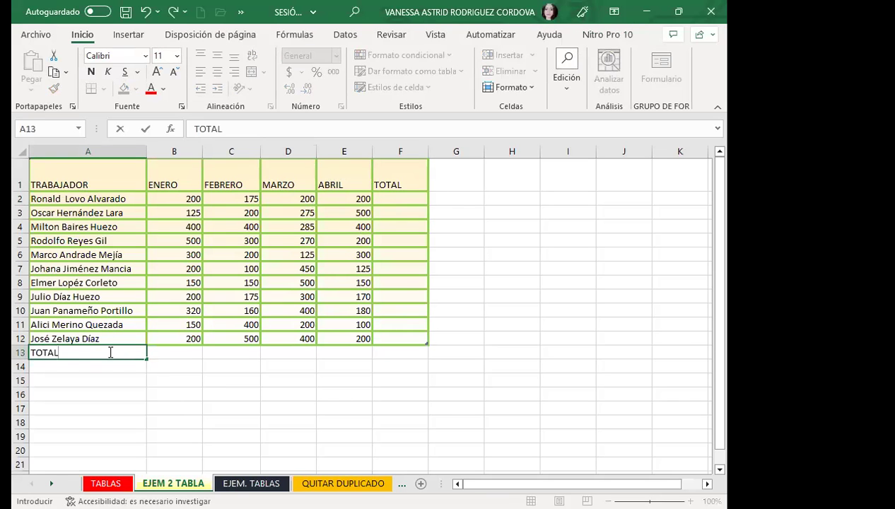
key("Return")
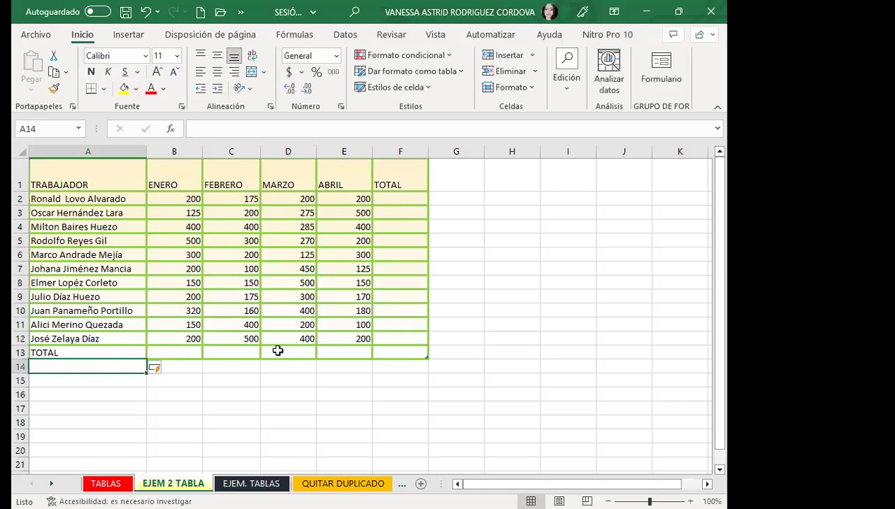
left_click(188, 353)
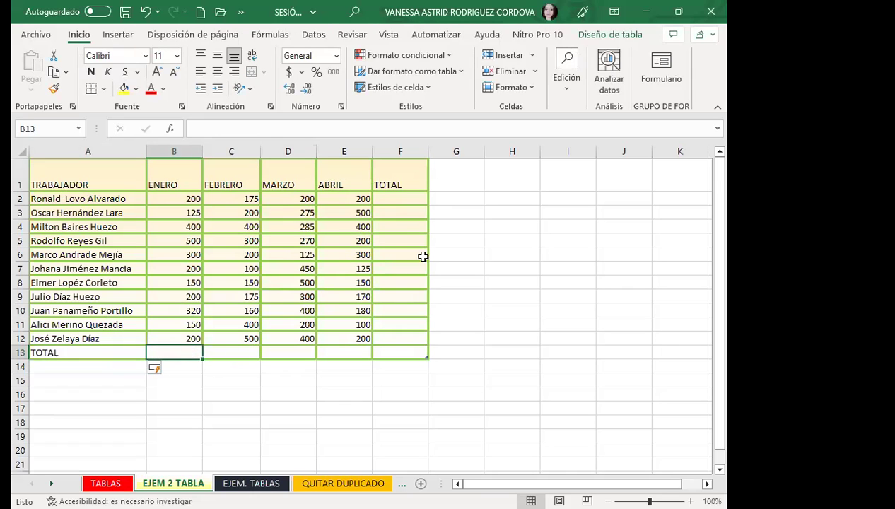
left_click(392, 237)
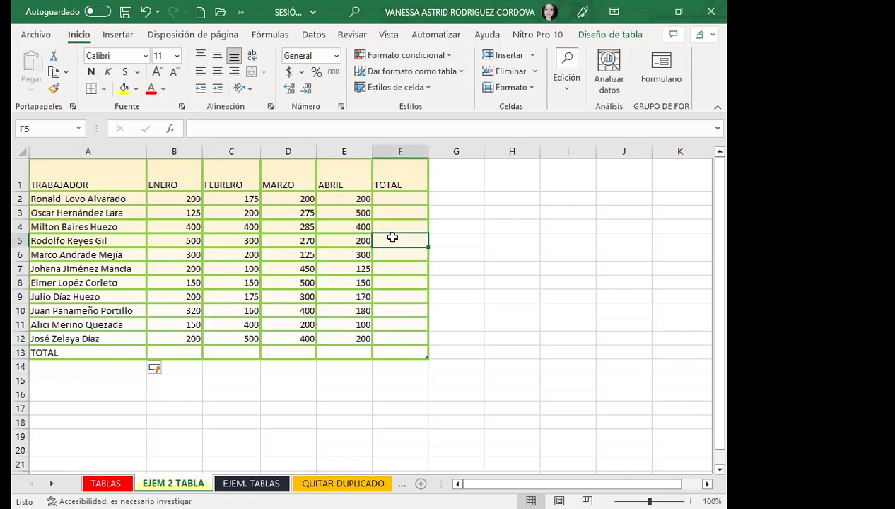
left_click(336, 237)
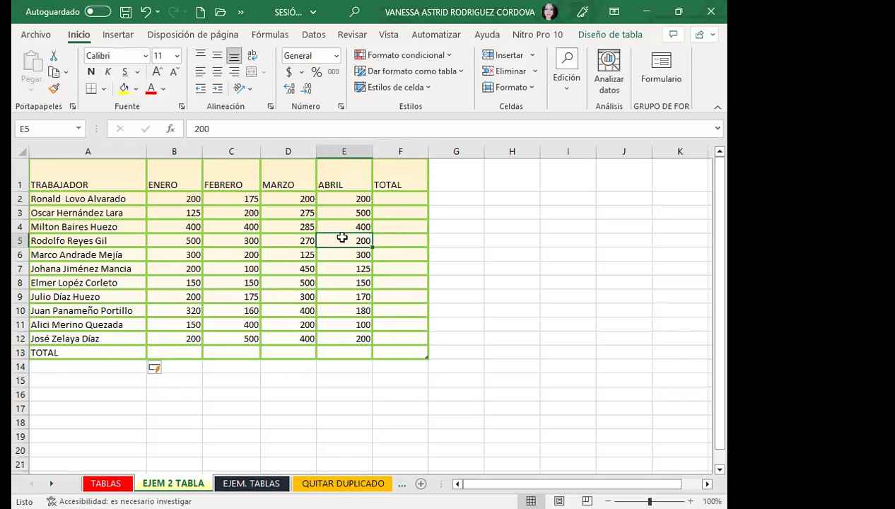
Step: Try renaming the table 'TABLA DE INFORMACIÓN', dismiss the invalid-name error, then type TABLA_DE, which lands in E5
left_click(604, 35)
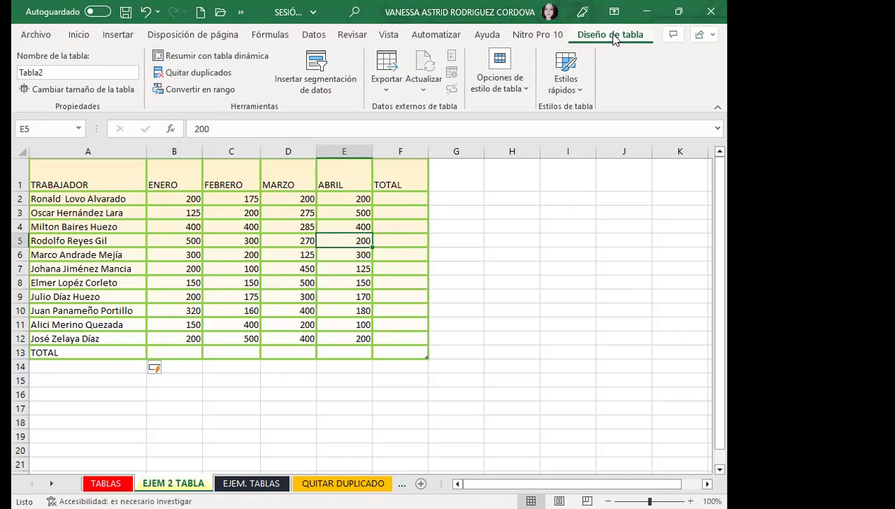
left_click(58, 73)
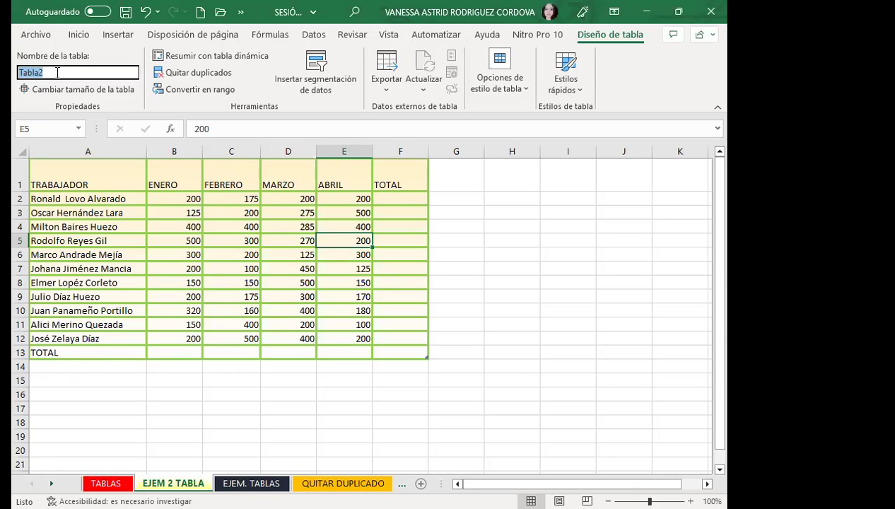
type("TABLA DE INFORMACIÓN")
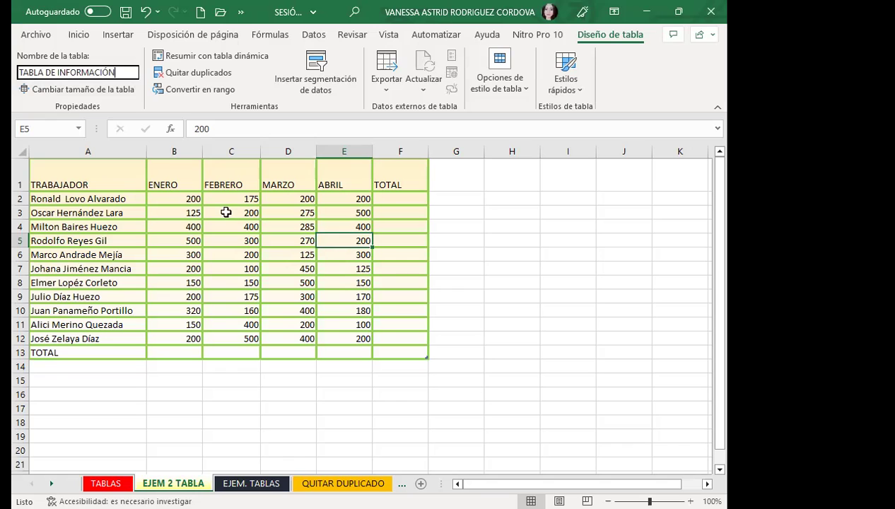
left_click(225, 212)
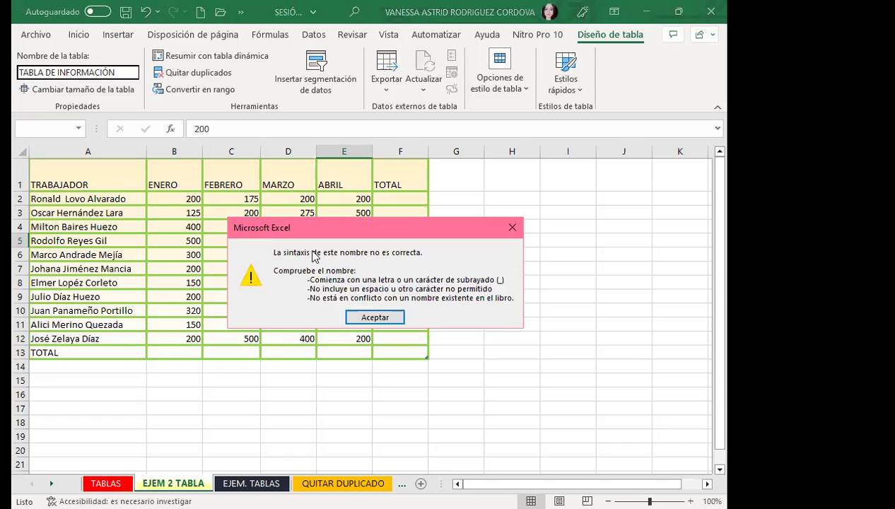
left_click(366, 318)
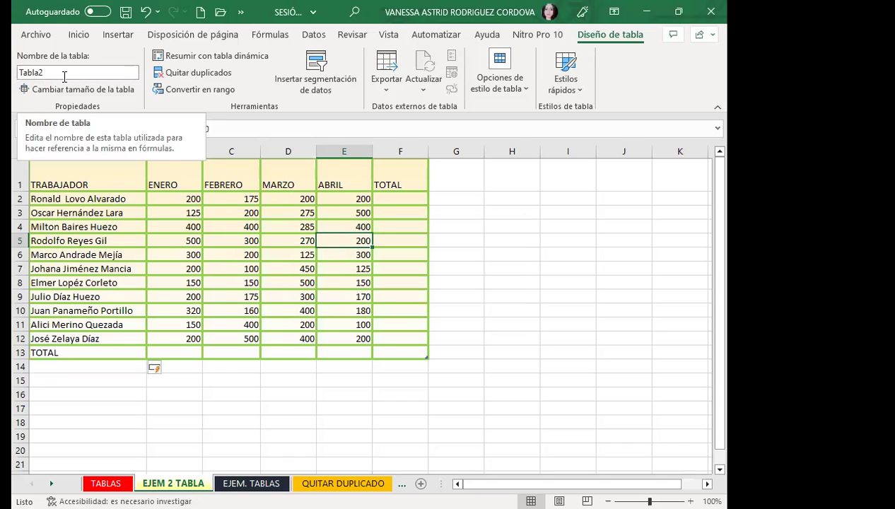
type("TABLA_DE")
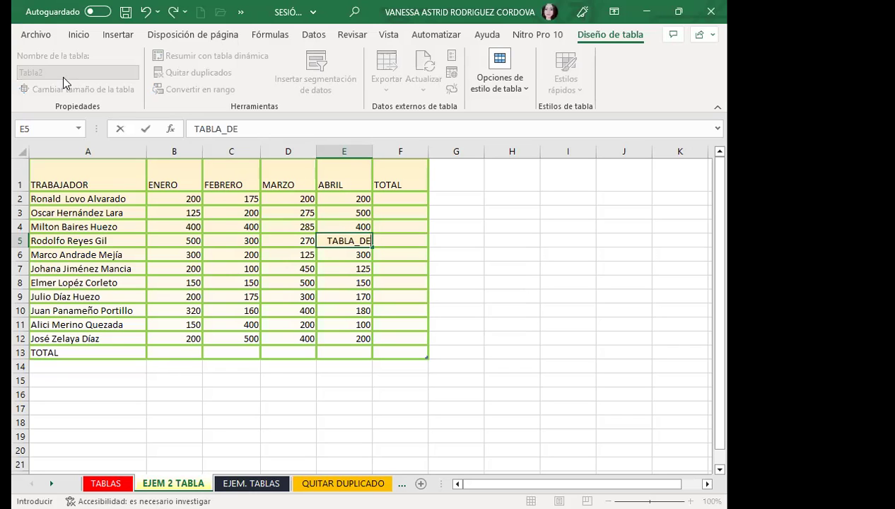
Step: Undo the stray TABLA_DE entry so cell E5 holds 200 again
left_click(242, 243)
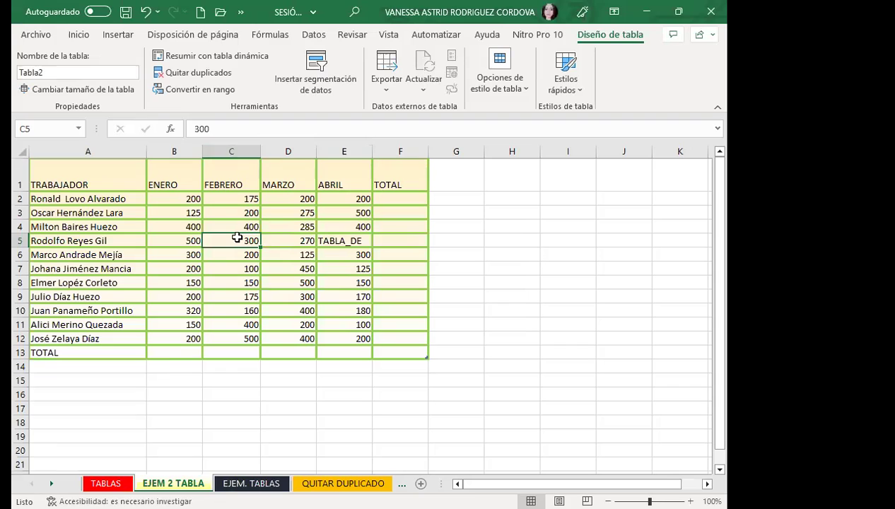
key("ctrl+z")
left_click(119, 176)
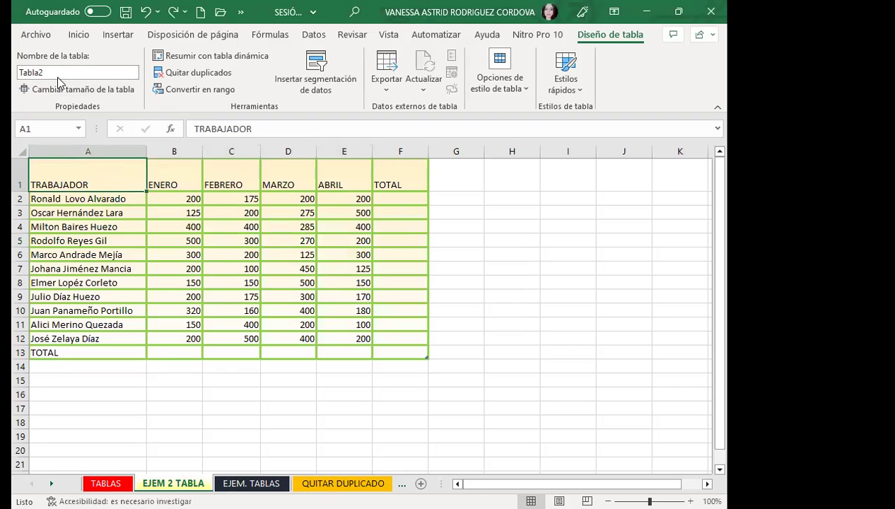
Step: Rename the table from Tabla2 to TABLA_DE_INFORMACIÓN
left_click(57, 71)
type("TABLA_DE_INFORMACIÓN")
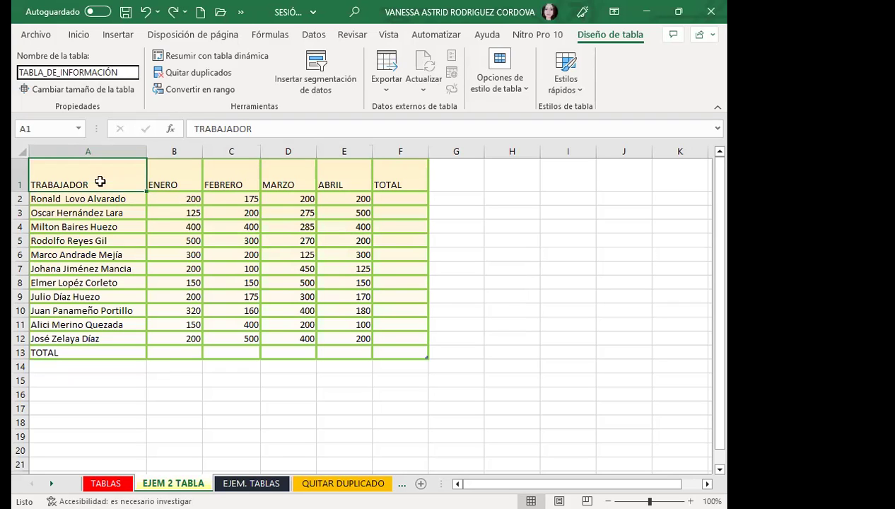
left_click(170, 227)
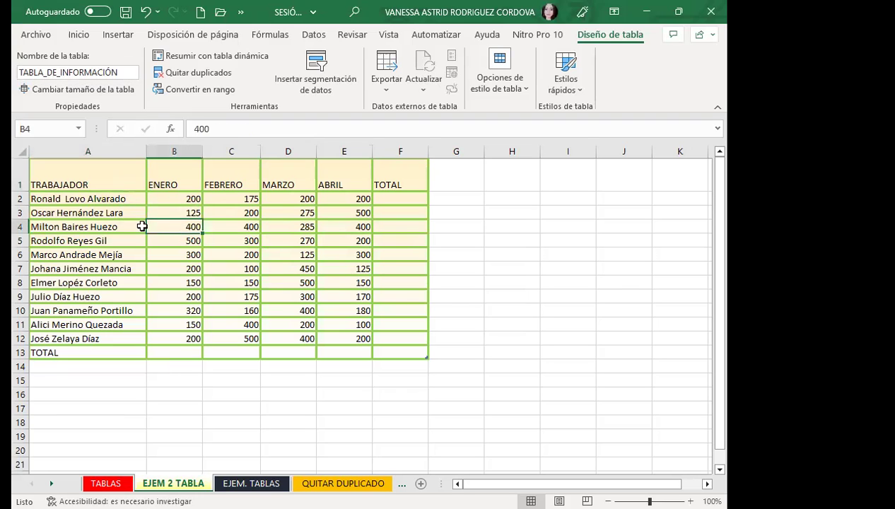
left_click(121, 202)
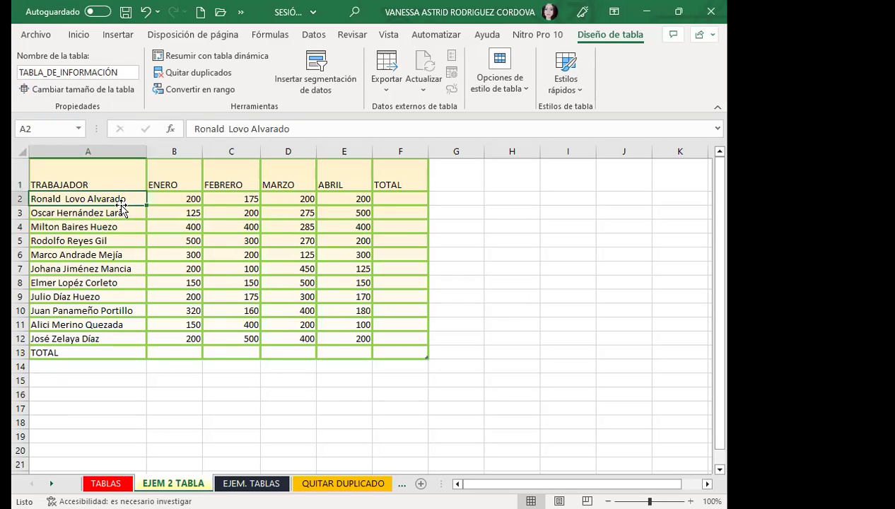
left_click(392, 200)
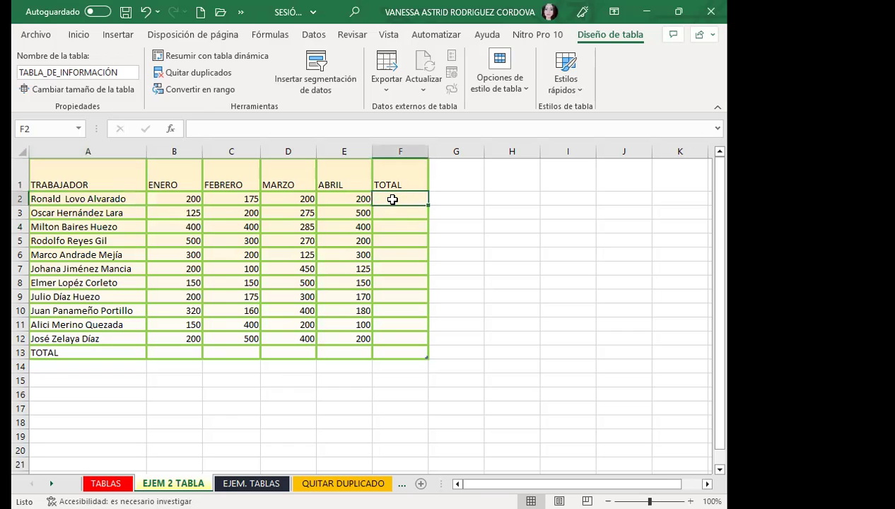
Step: AutoSum ENERO through ABRIL into the TOTAL column, giving 775 for the first worker
left_click(77, 35)
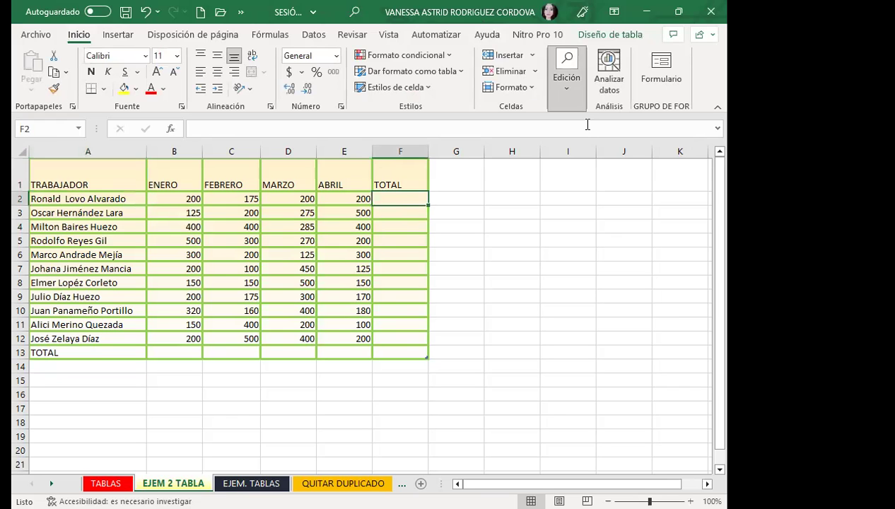
key("alt+equal")
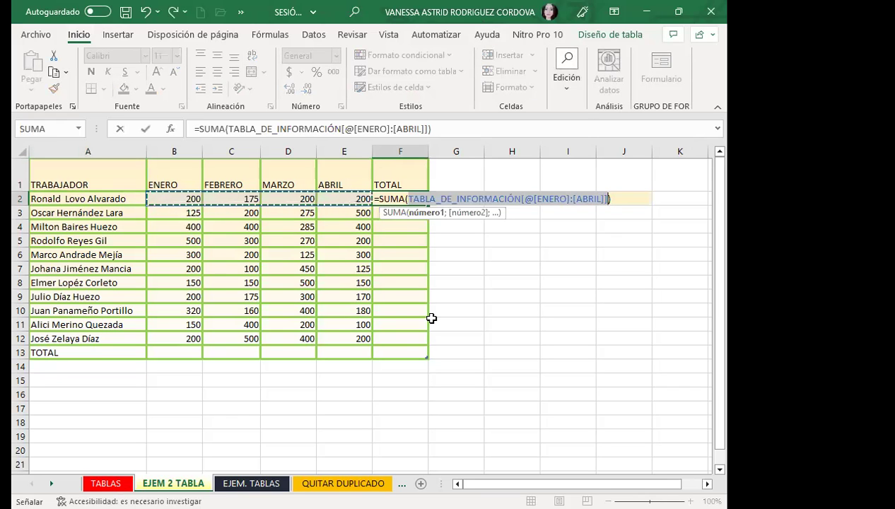
key("Return")
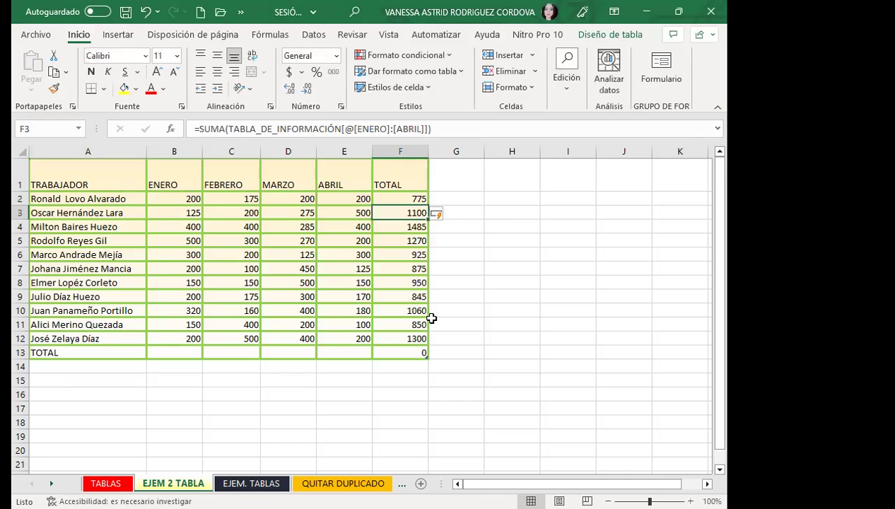
left_click(398, 198)
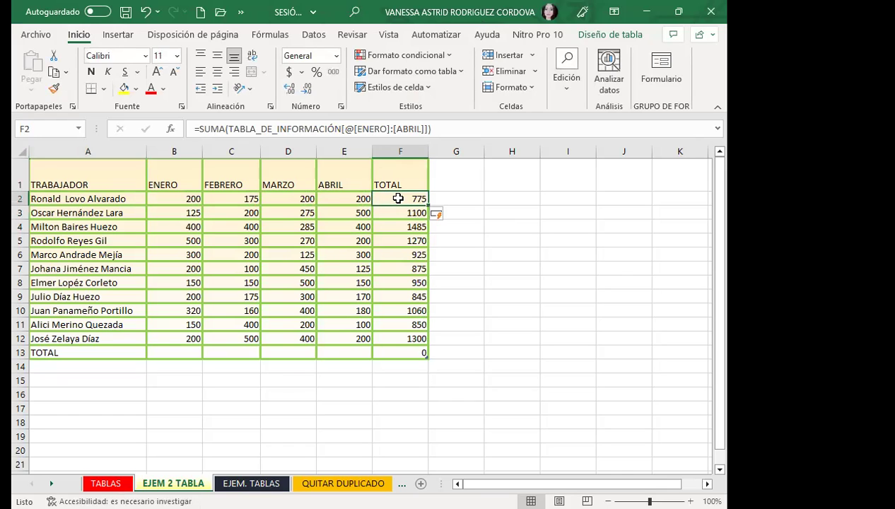
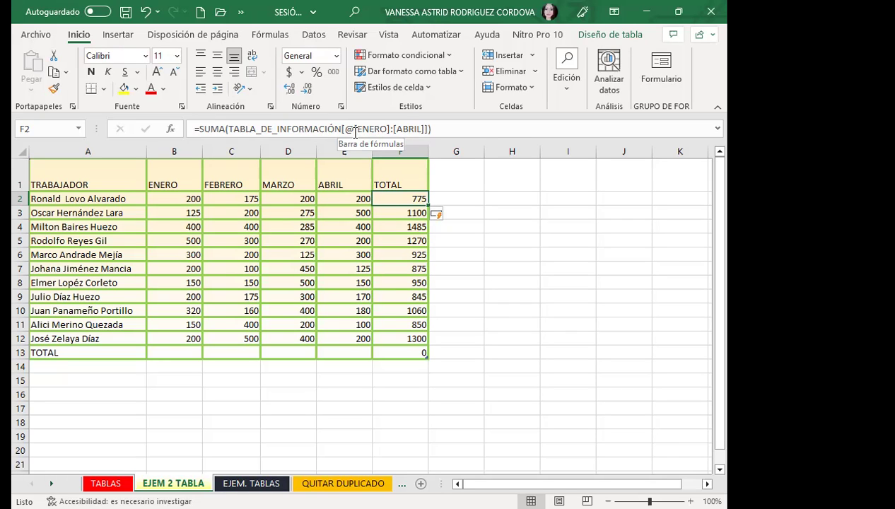
Step: Review the SUMA row-total formulas down column F, from F3 to F13
left_click(389, 214)
left_click(390, 226)
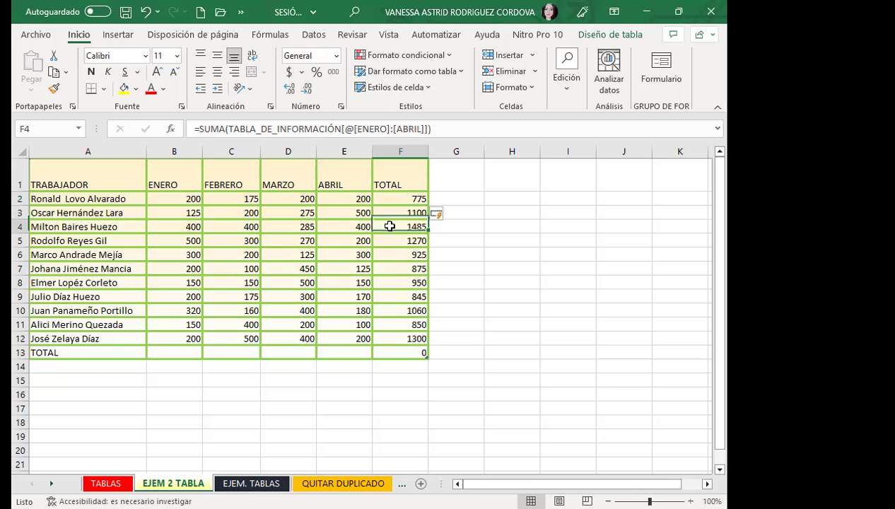
left_click(393, 239)
left_click(394, 255)
left_click(393, 270)
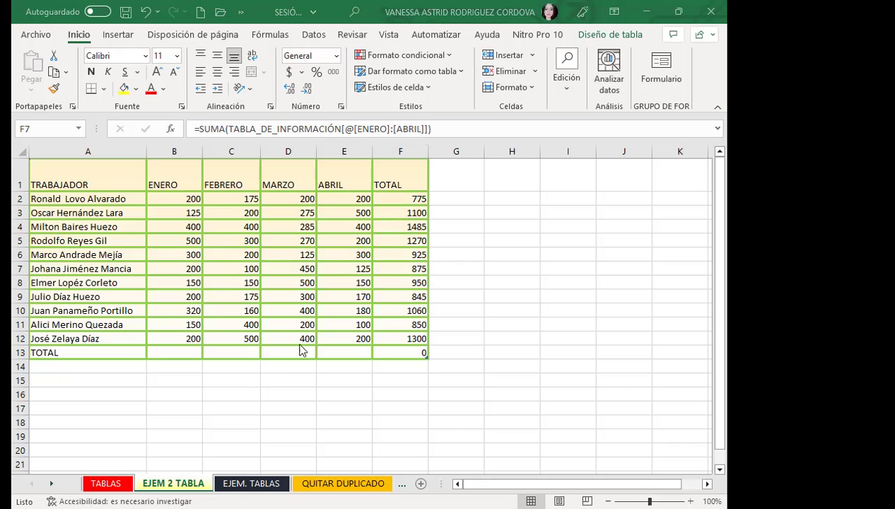
left_click(399, 353)
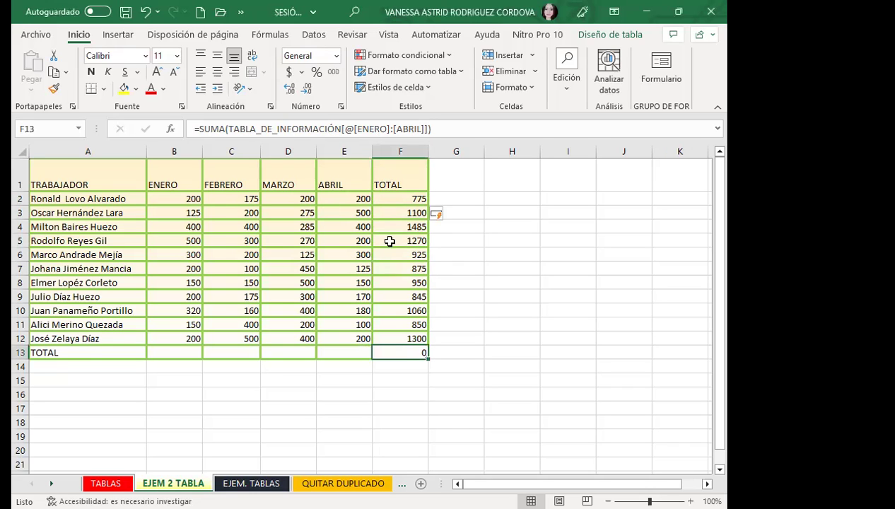
left_click(391, 323)
left_click(402, 282)
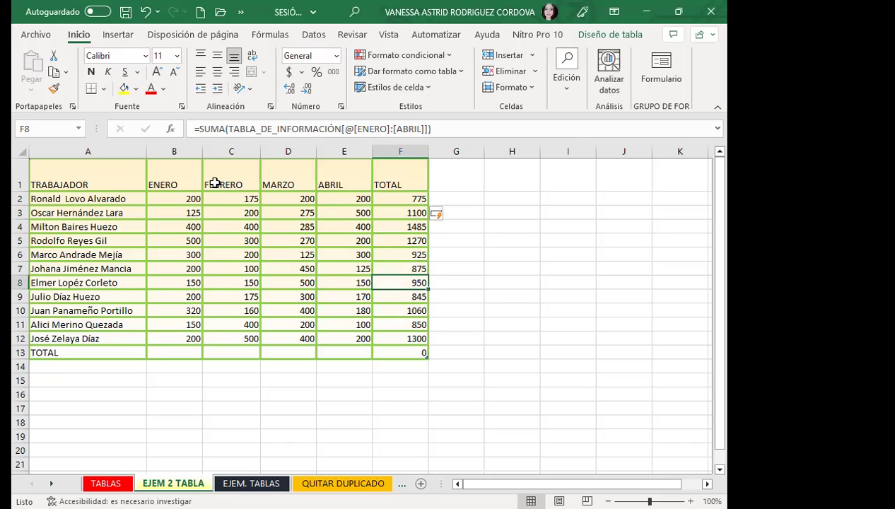
Step: Inspect cells B13, D10 and B11, then bring up the Diseño de tabla ribbon
left_click(166, 354)
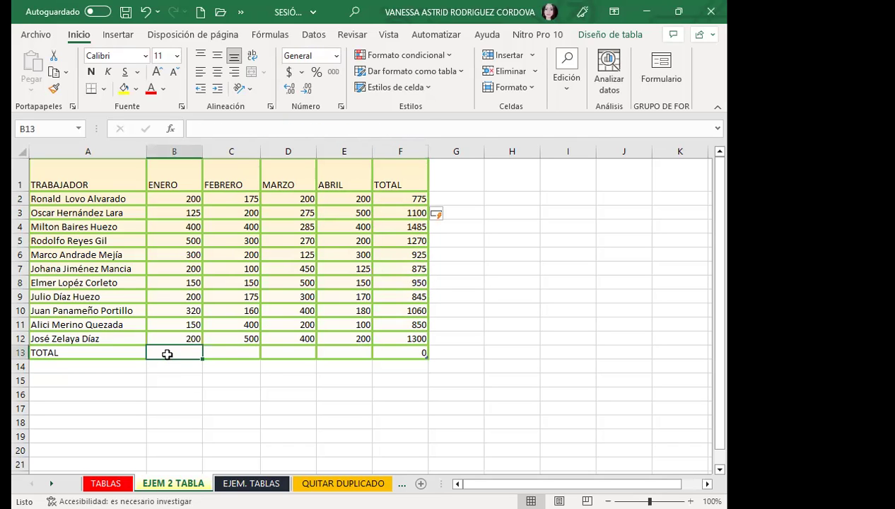
left_click(283, 309)
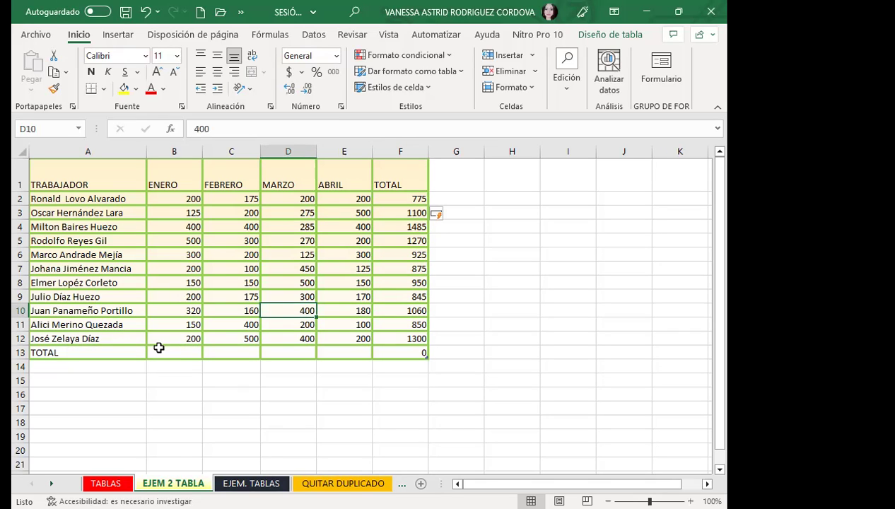
left_click(159, 348)
left_click(180, 319)
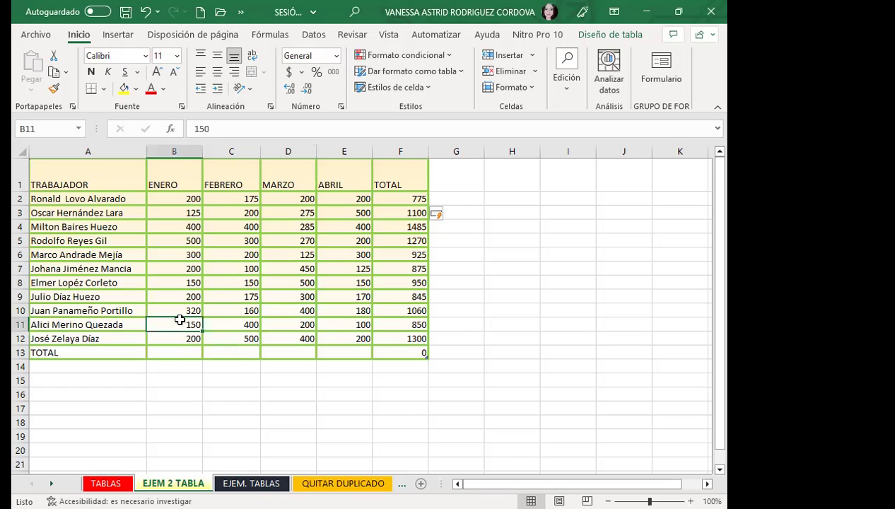
left_click(594, 35)
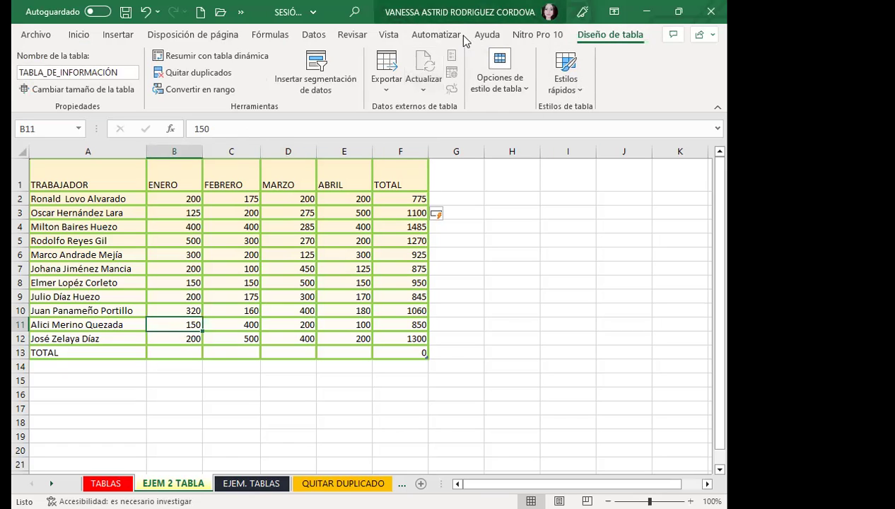
Step: Turn on Primera columna, Última columna and Fila de totales in the table style options
left_click(526, 89)
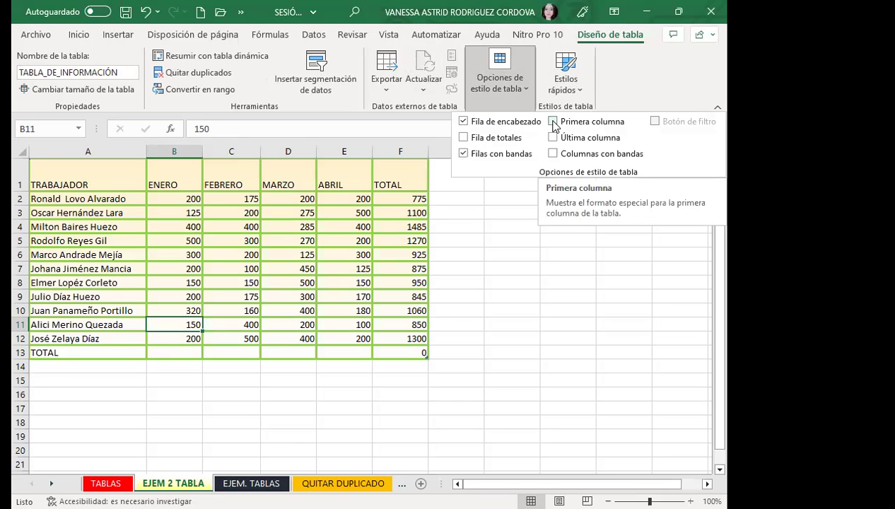
left_click(553, 121)
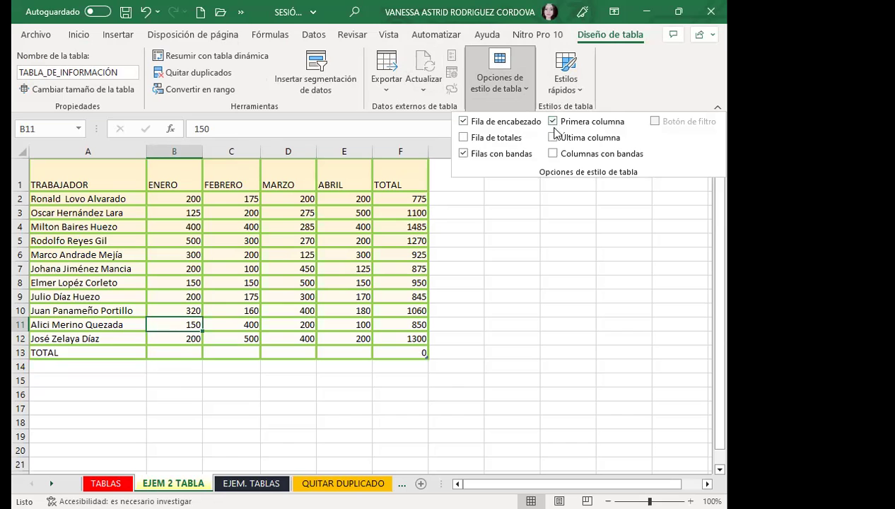
left_click(554, 138)
left_click(464, 139)
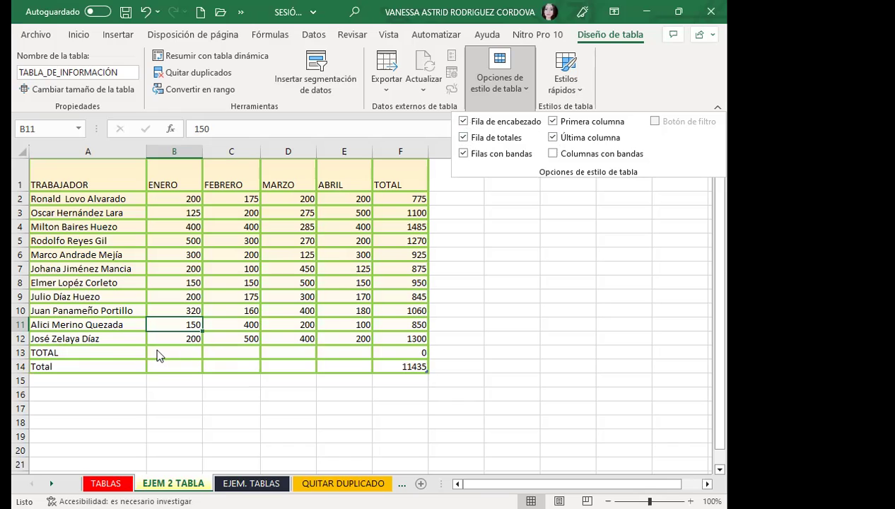
left_click(523, 209)
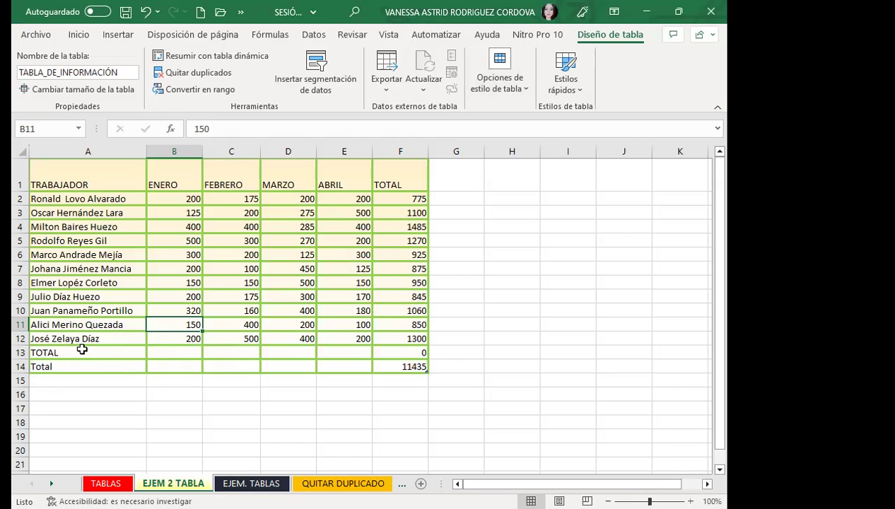
left_click(82, 349)
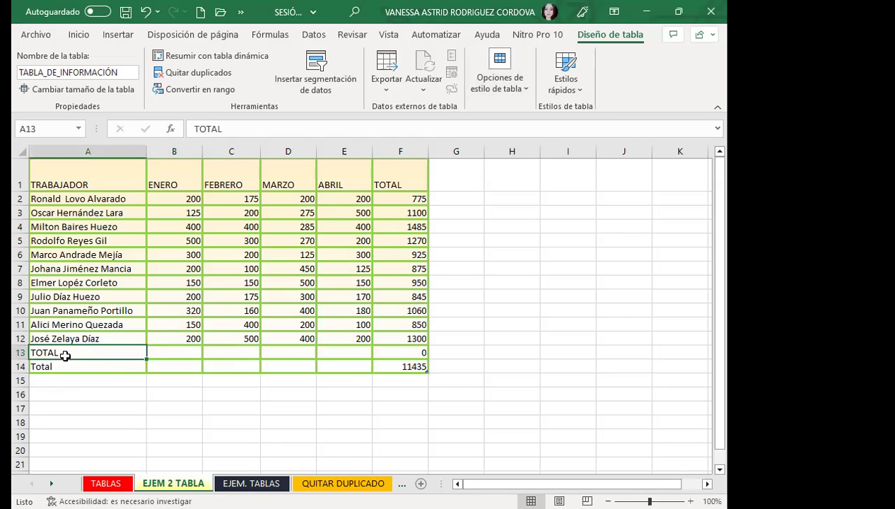
left_click(397, 201)
key("Down")
key("Down")
key("Down")
key("Down")
key("Down")
key("Down")
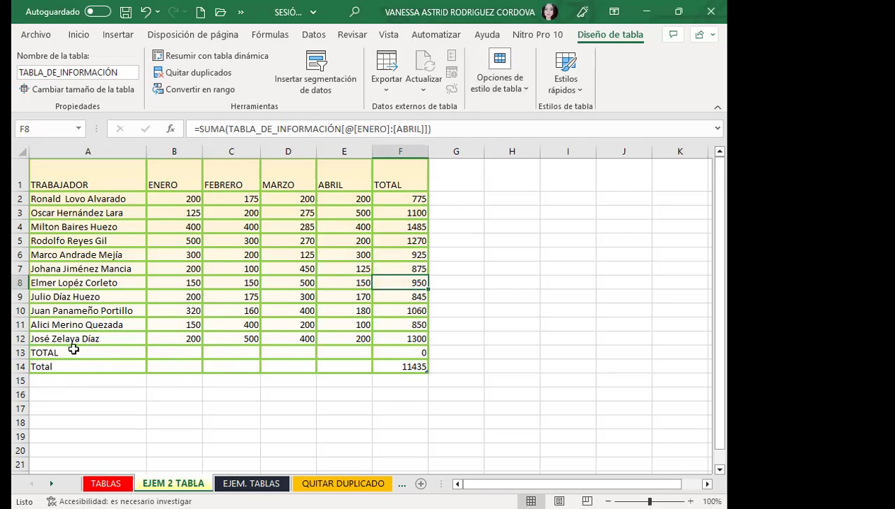
left_click(22, 352)
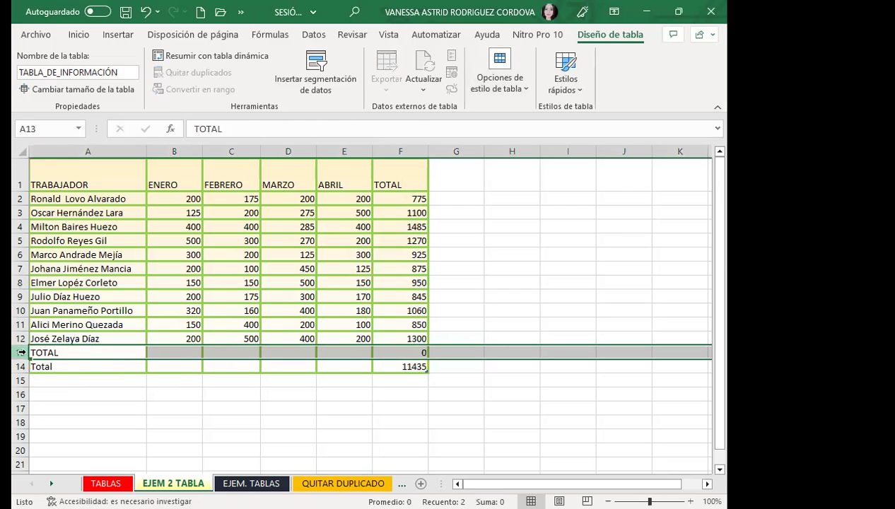
left_click(90, 349)
left_click(81, 365)
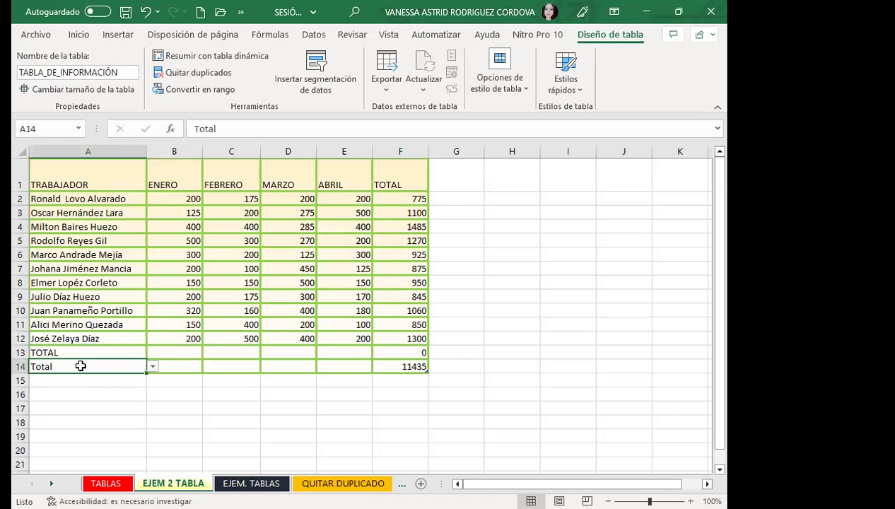
left_click(66, 352)
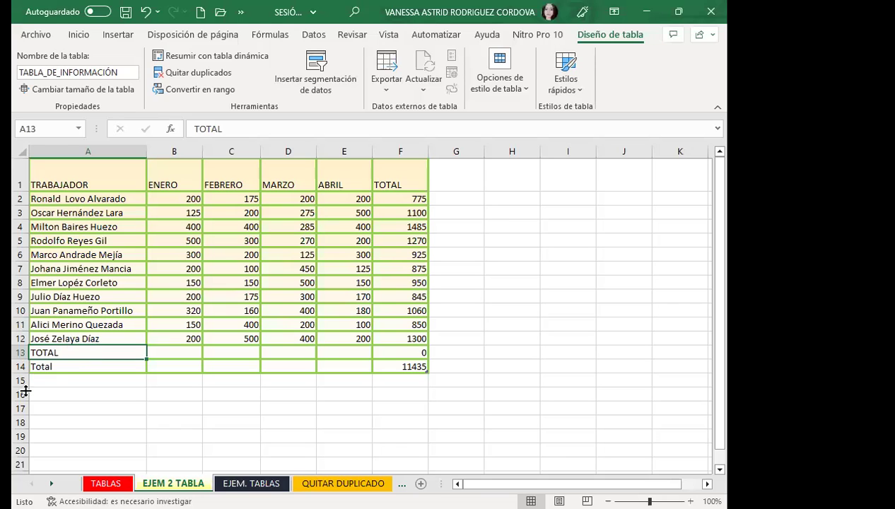
left_click(517, 87)
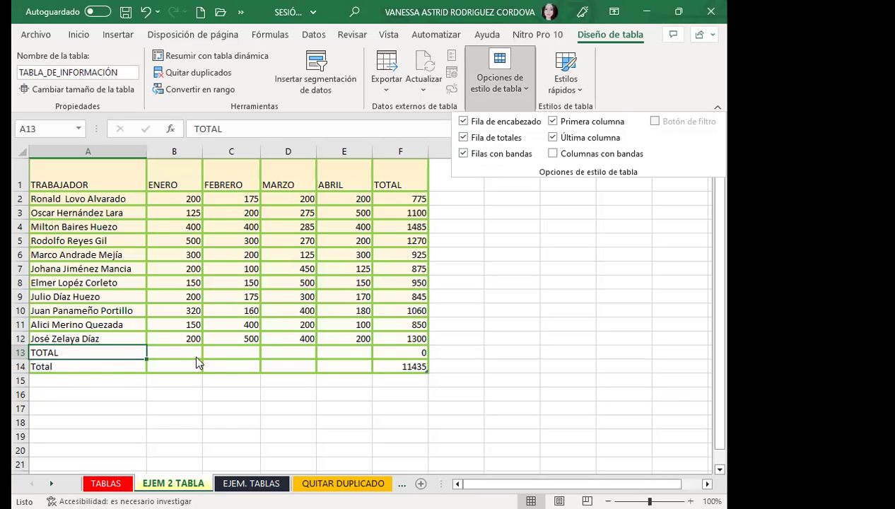
left_click(73, 366)
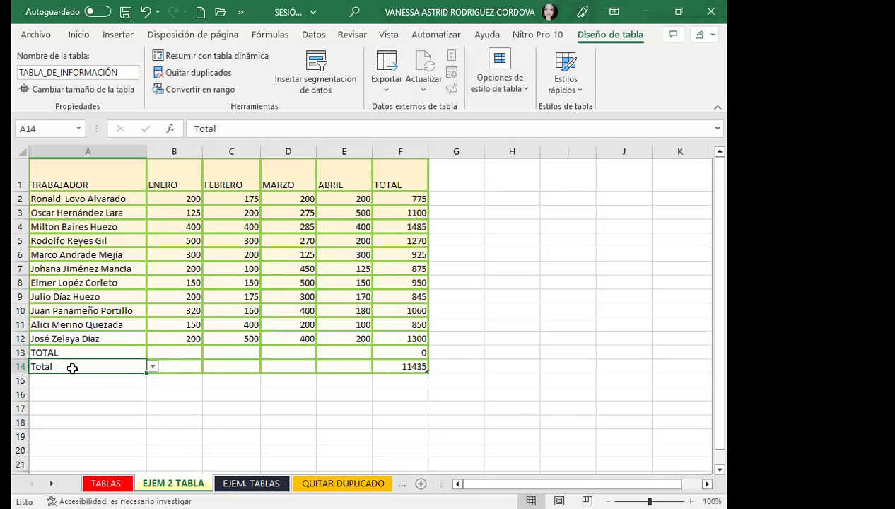
left_click(63, 352)
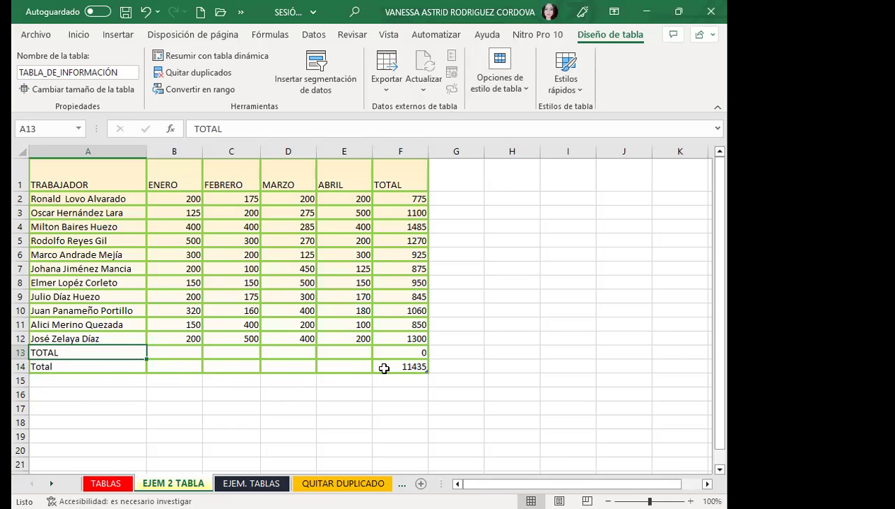
left_click(387, 367)
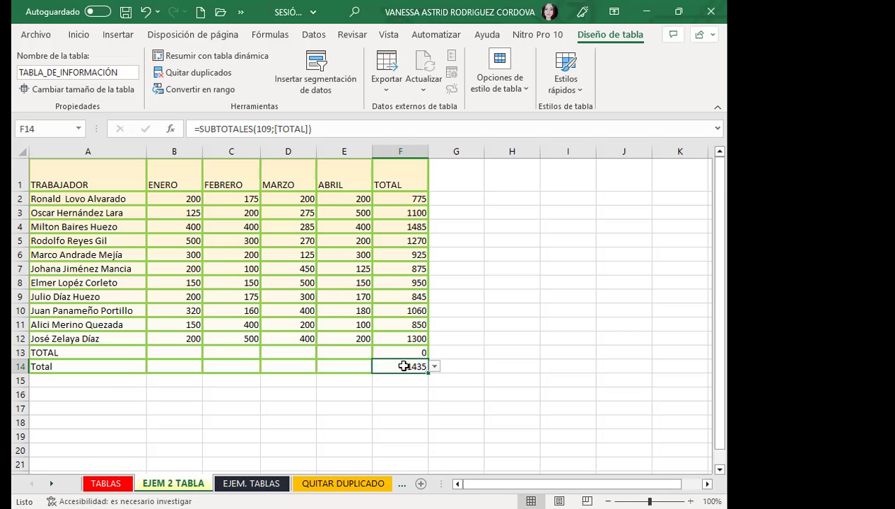
left_click(345, 367)
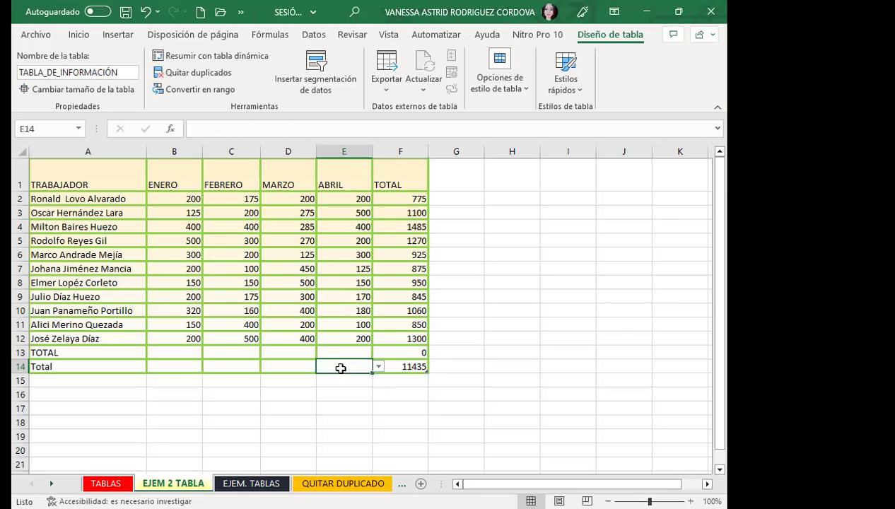
left_click(287, 367)
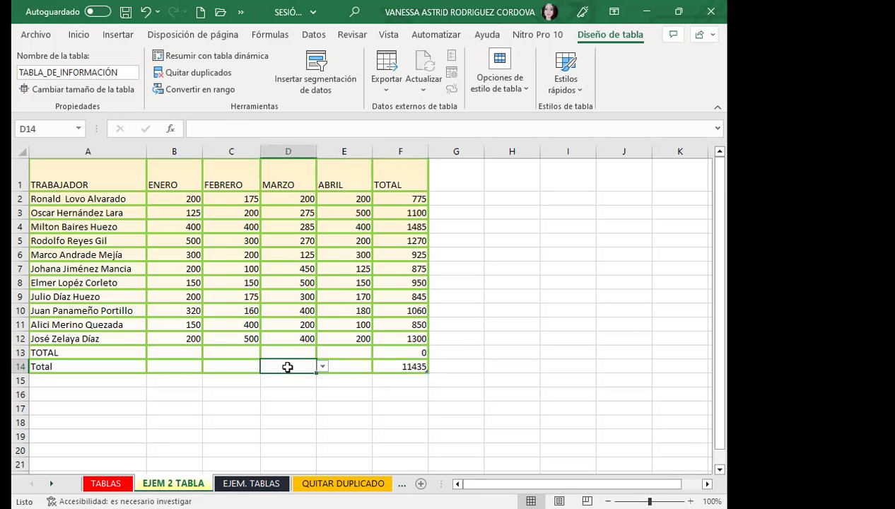
left_click(225, 366)
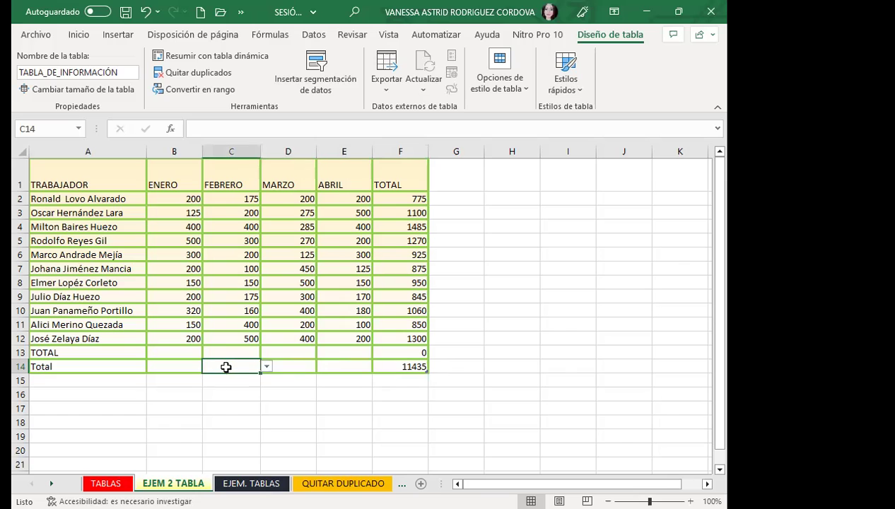
left_click(173, 366)
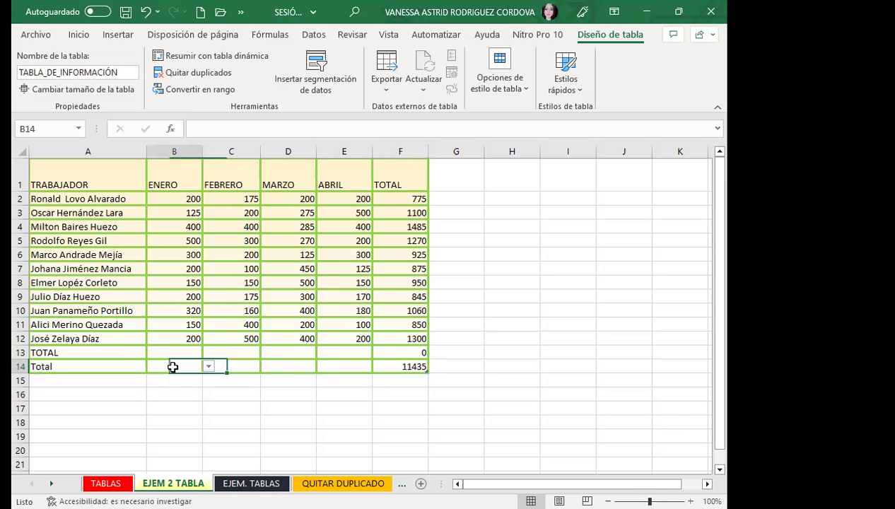
left_click(109, 367)
left_click(22, 352)
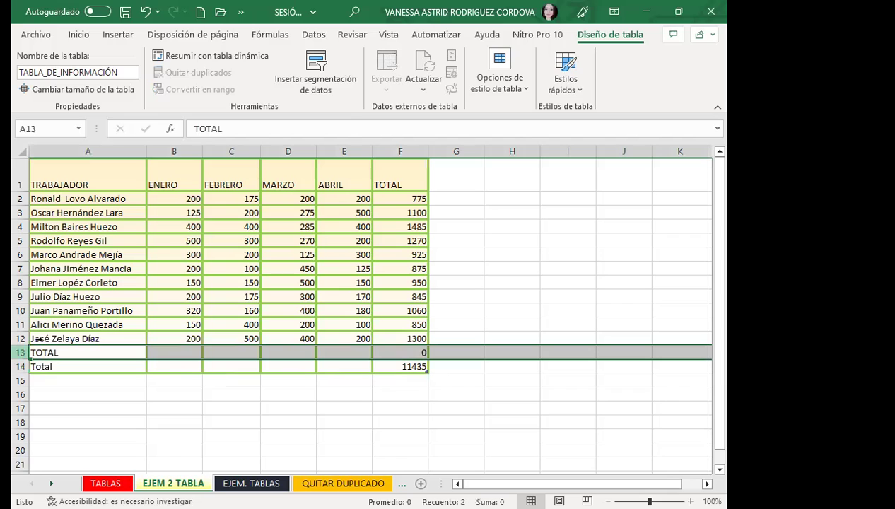
left_click(74, 35)
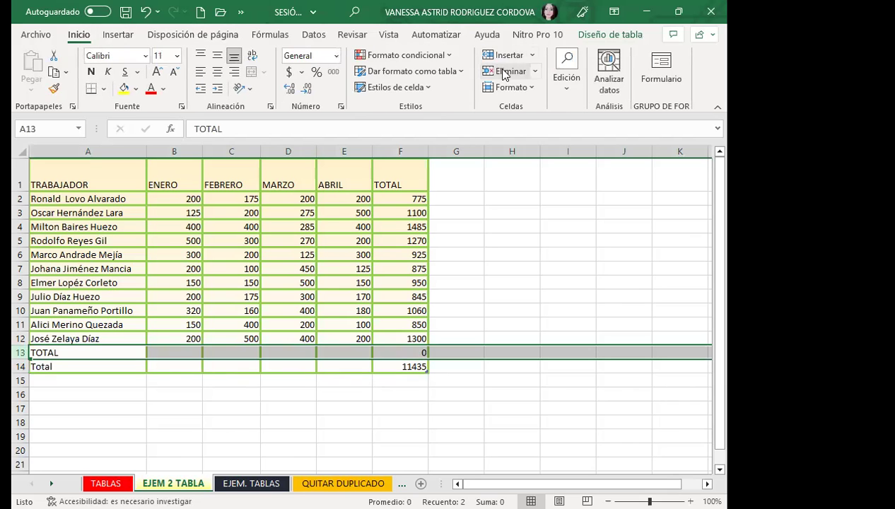
left_click(504, 71)
left_click(174, 353)
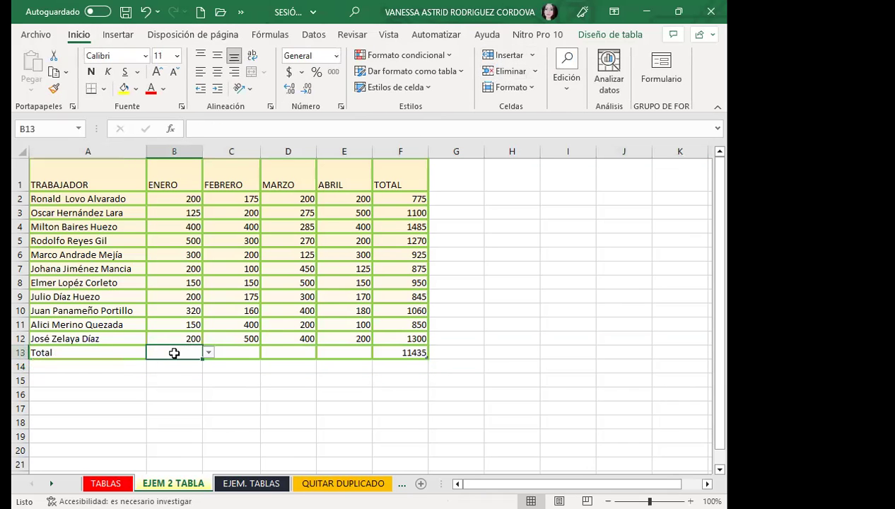
left_click(94, 352)
left_click(396, 348)
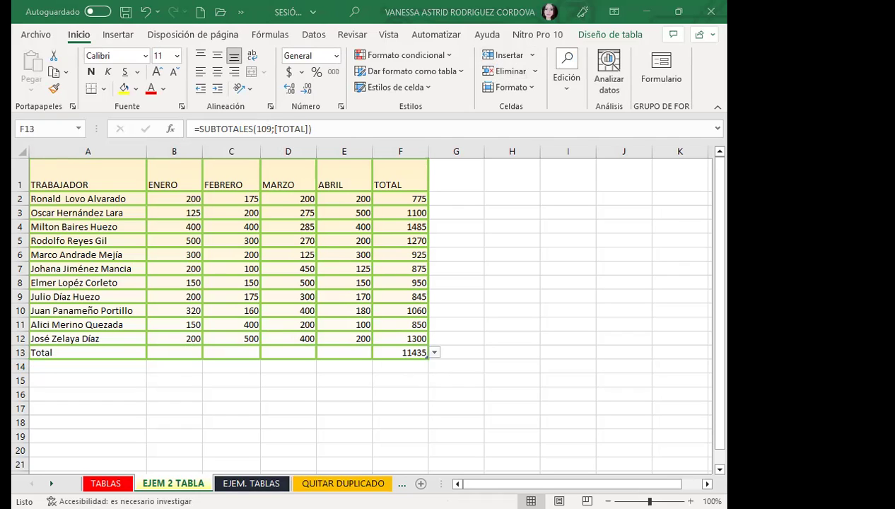
left_click(396, 351)
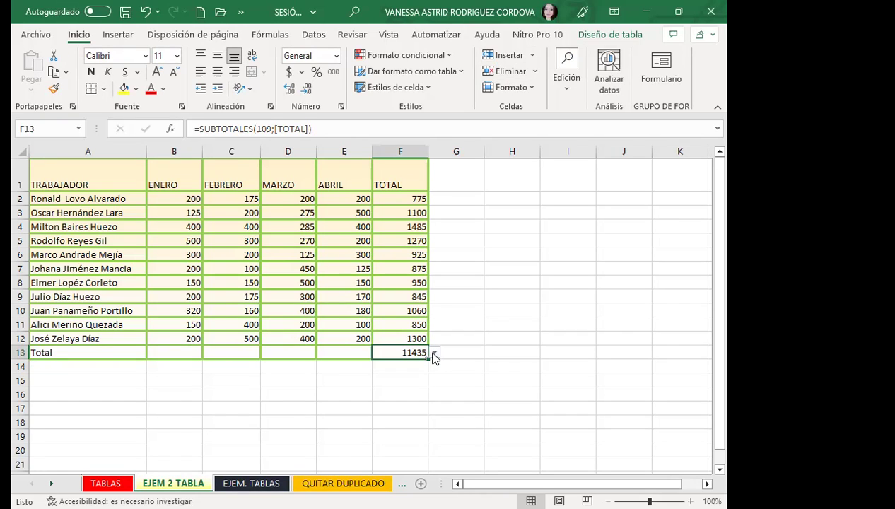
Step: Change the F13 total from Suma to Promedio, giving 1039.54545
left_click(434, 353)
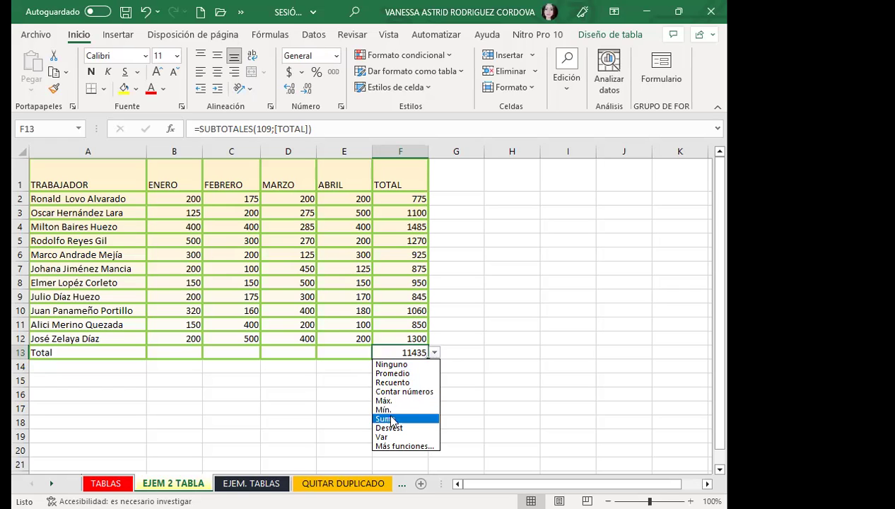
key("Escape")
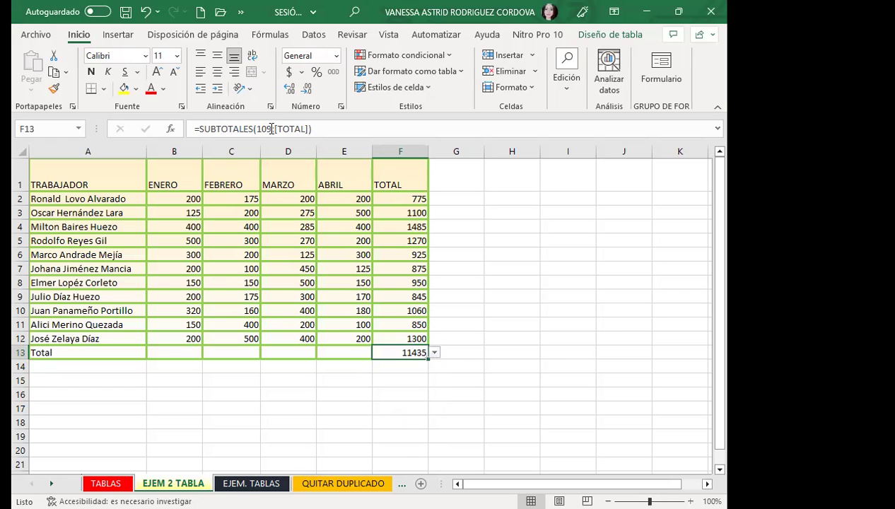
left_click(434, 352)
left_click(392, 374)
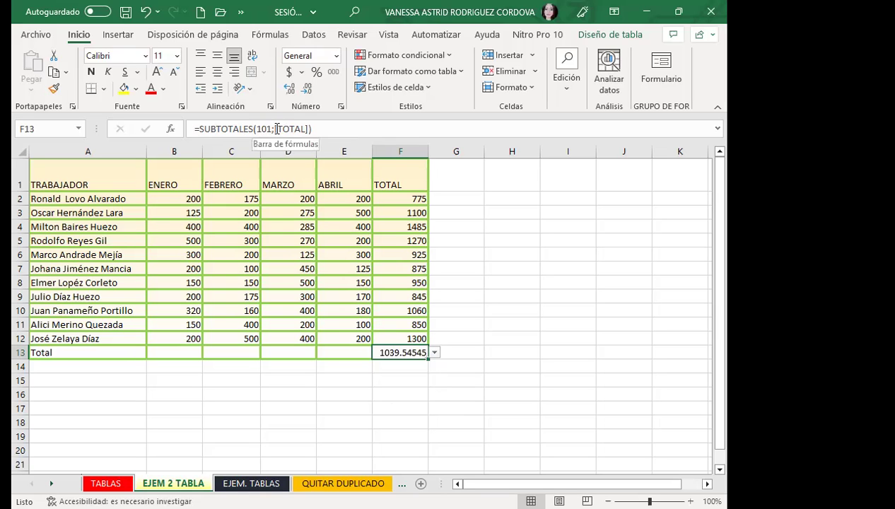
left_click(320, 130)
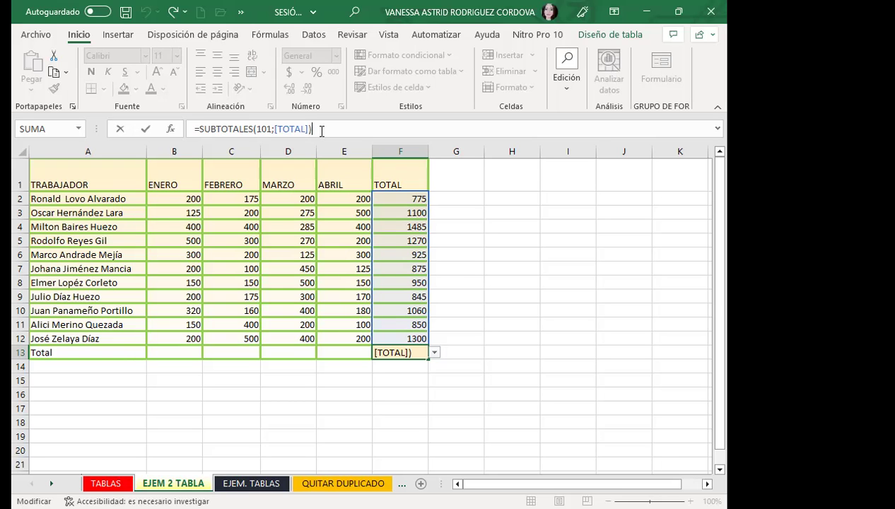
Step: Set the ABRIL total in E13 to Máx., showing 500
left_click(342, 352)
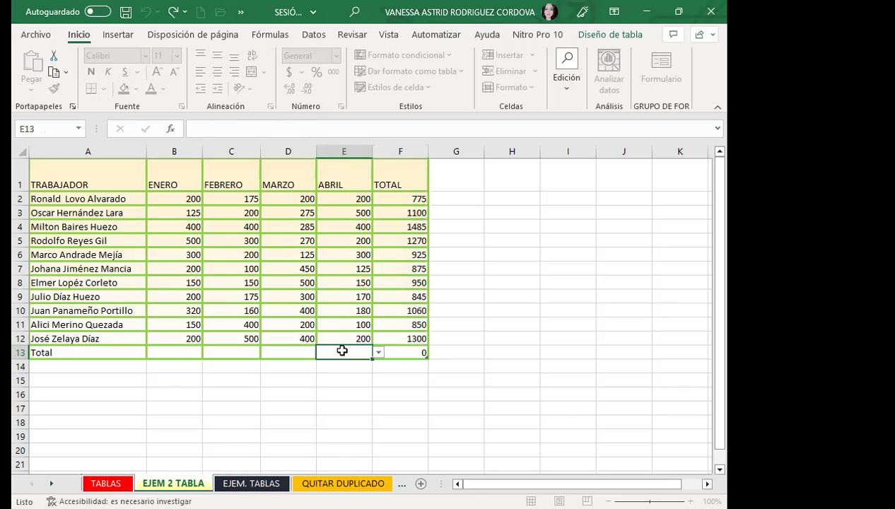
left_click(378, 353)
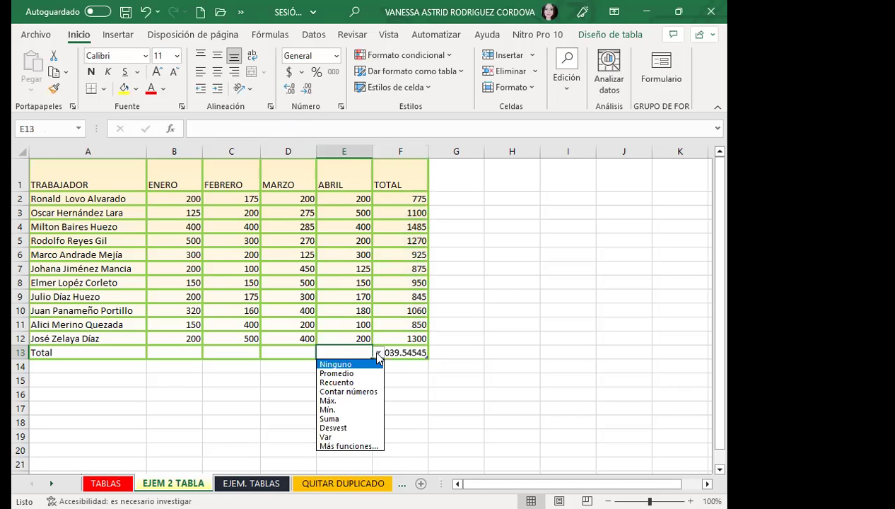
left_click(330, 400)
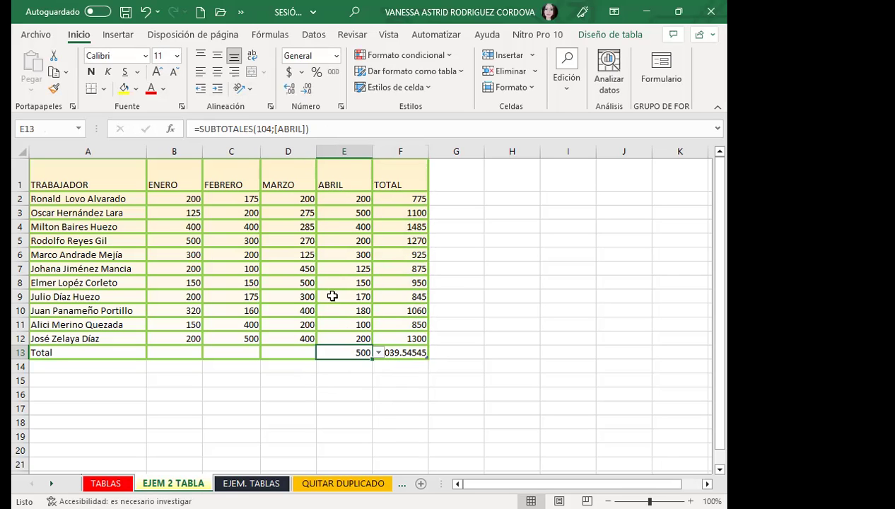
Step: Set D13 to Mín. (125), C13 to Suma (2760) and B13 to Contar números (11)
left_click(290, 350)
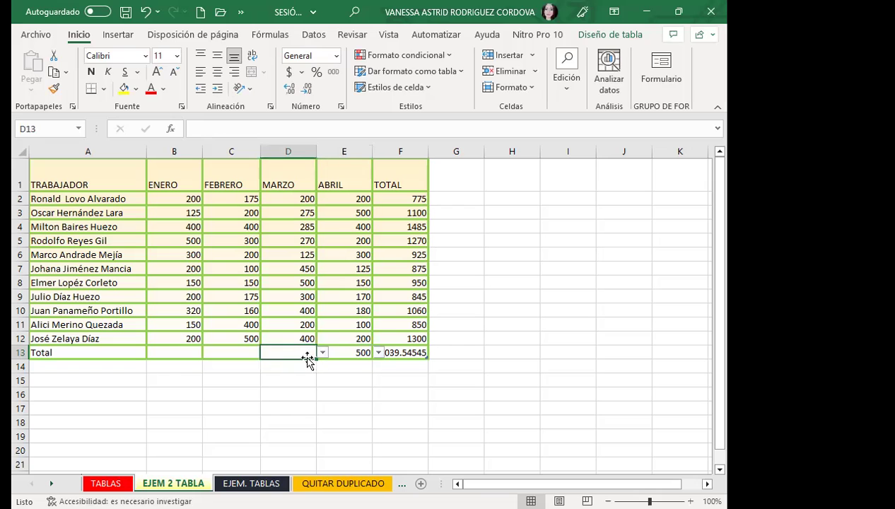
left_click(321, 352)
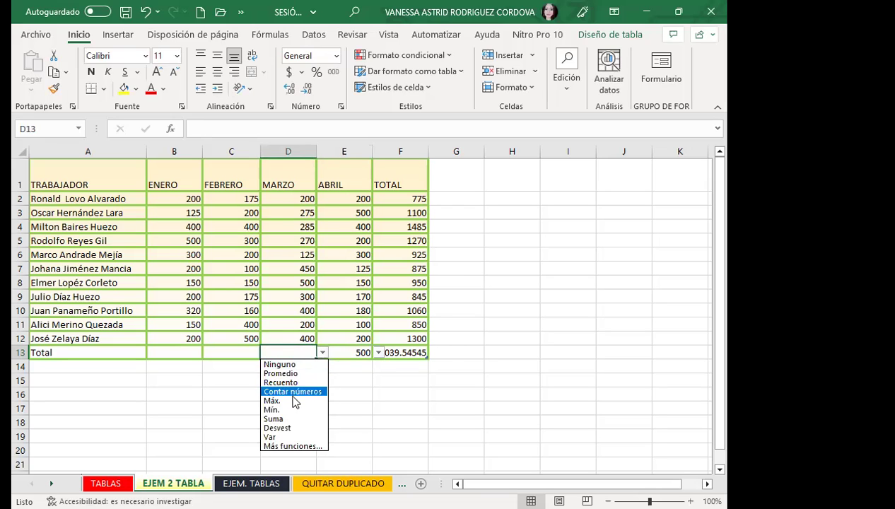
left_click(275, 410)
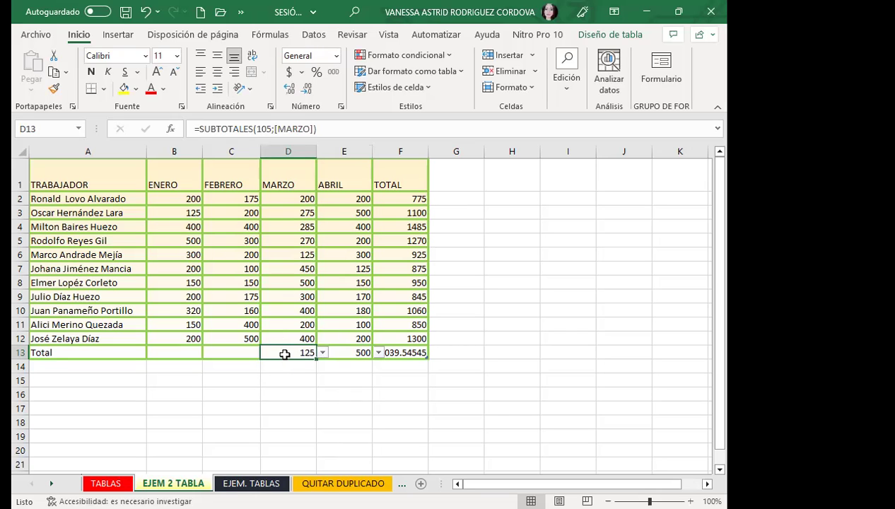
left_click(233, 353)
left_click(266, 352)
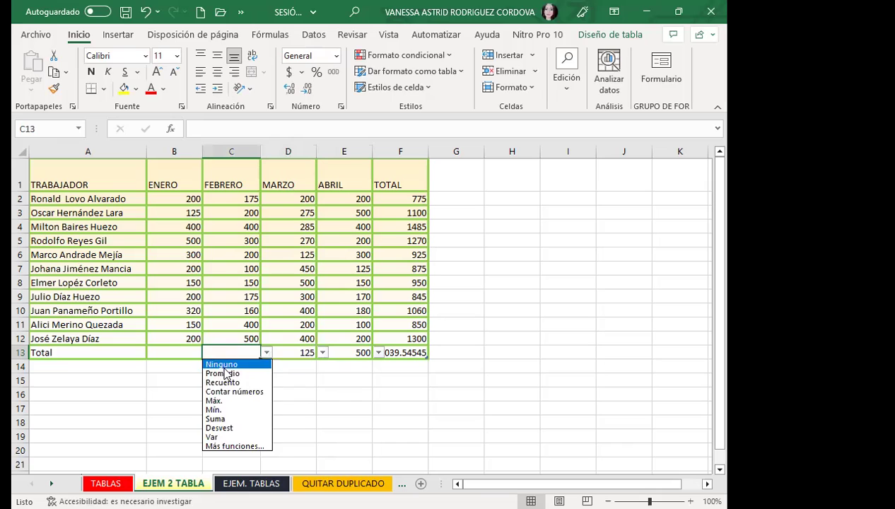
left_click(213, 417)
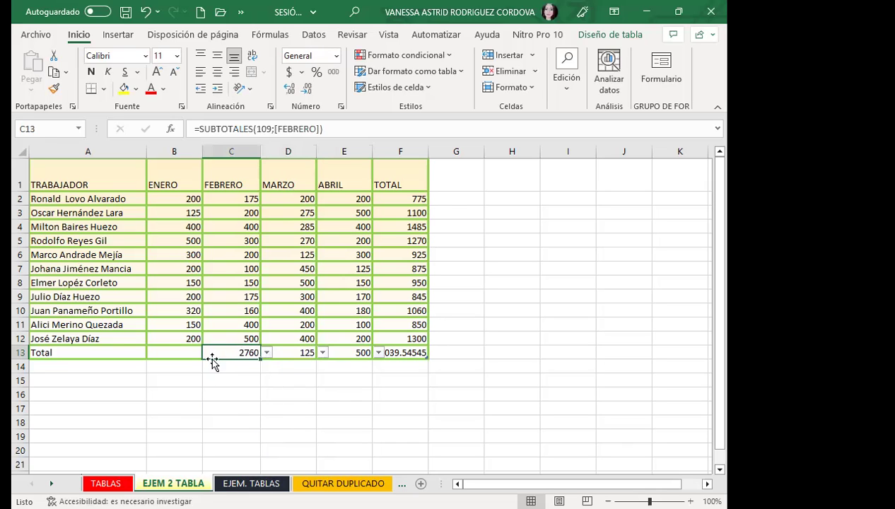
left_click(178, 352)
left_click(208, 353)
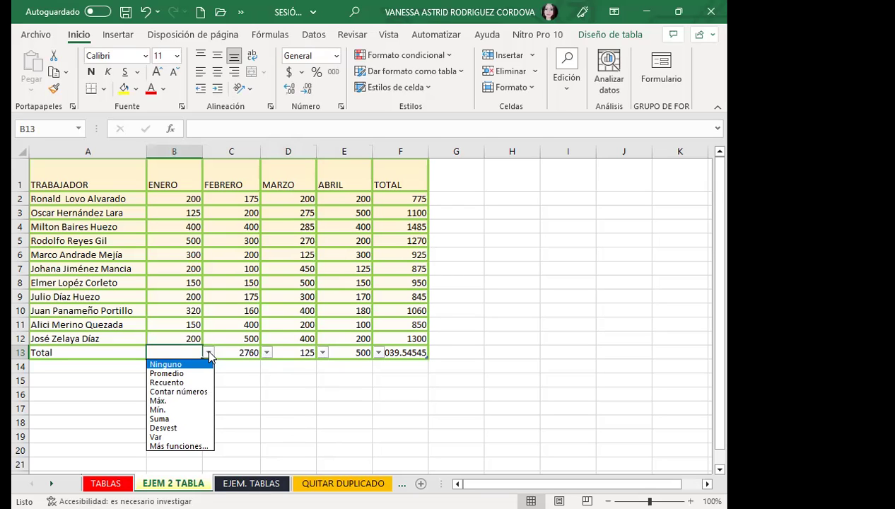
left_click(175, 393)
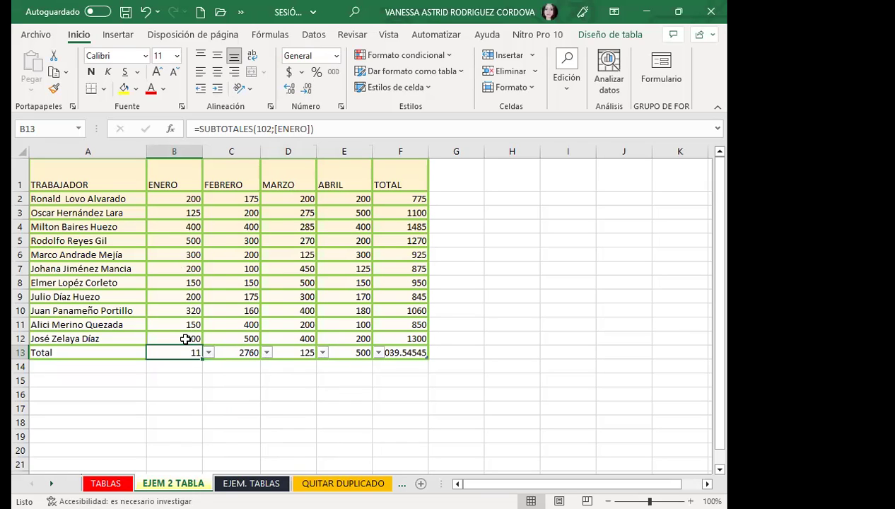
left_click(118, 352)
Step: Review the Total-row formulas in B13 through E13 unchanged, then show F13's function choices
left_click(151, 352)
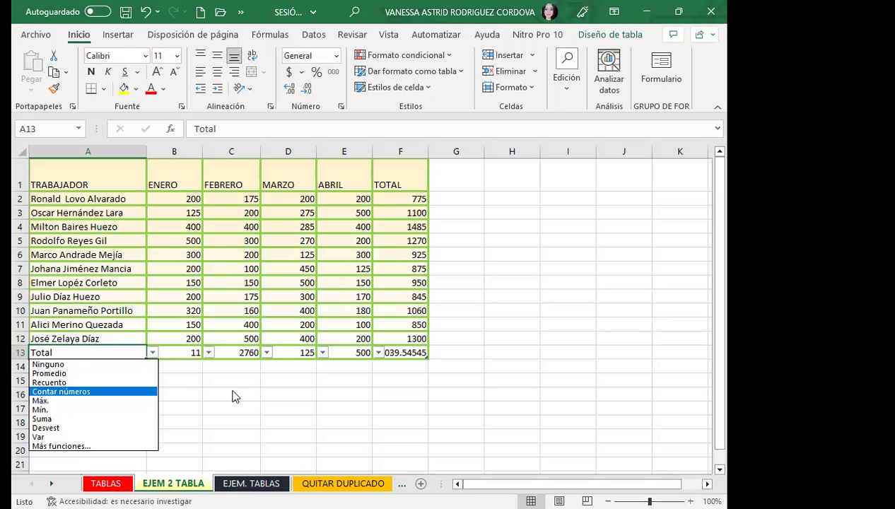
left_click(205, 396)
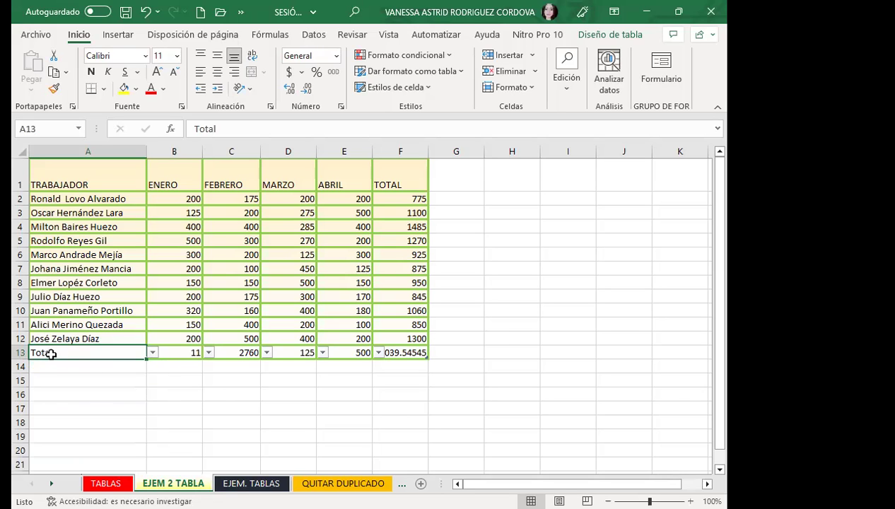
left_click(183, 356)
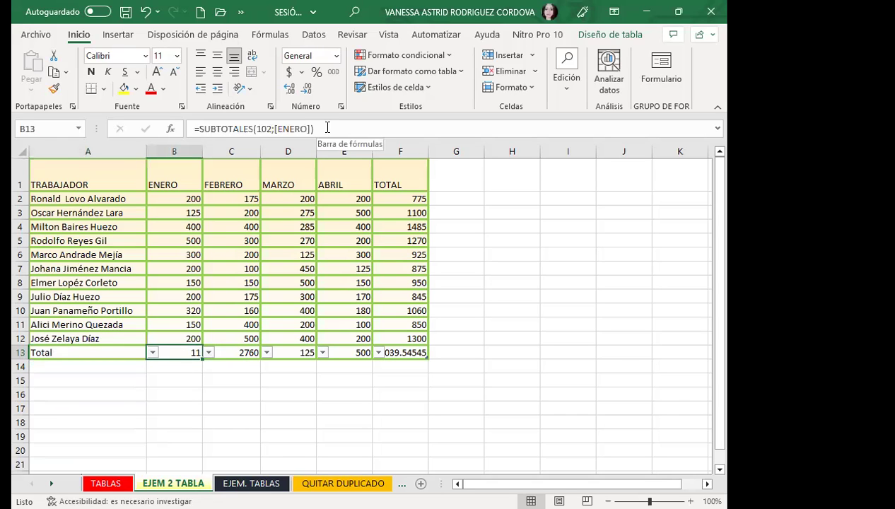
left_click(237, 348)
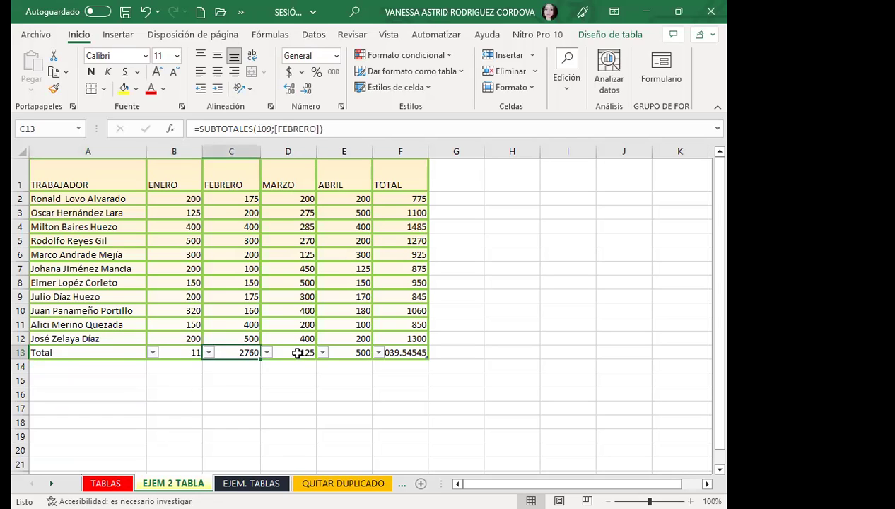
left_click(290, 348)
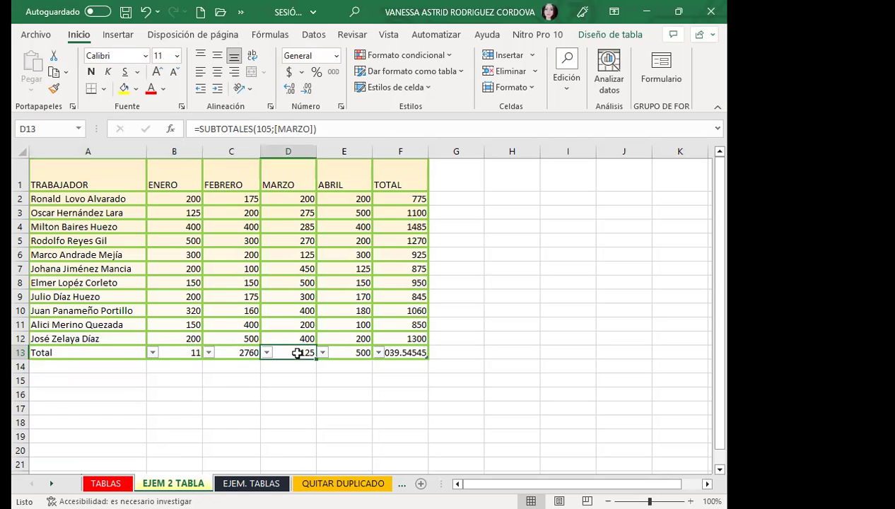
left_click(344, 353)
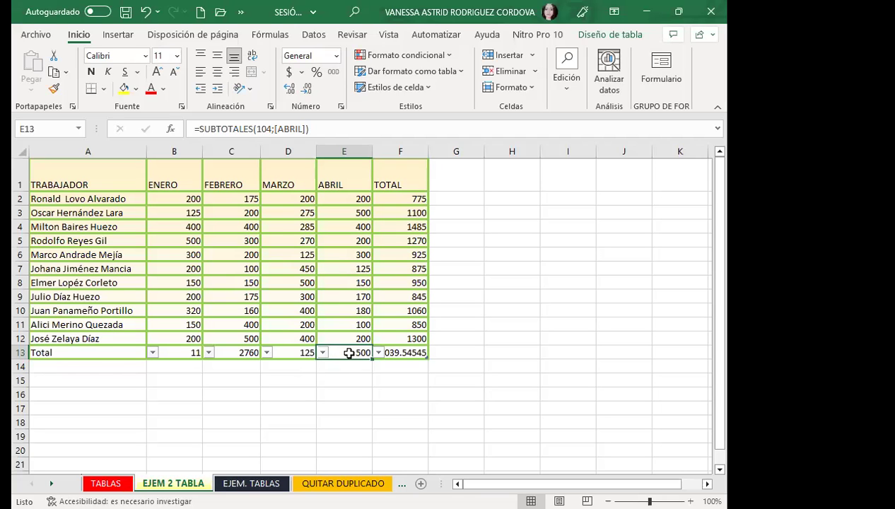
left_click(408, 353)
left_click(434, 352)
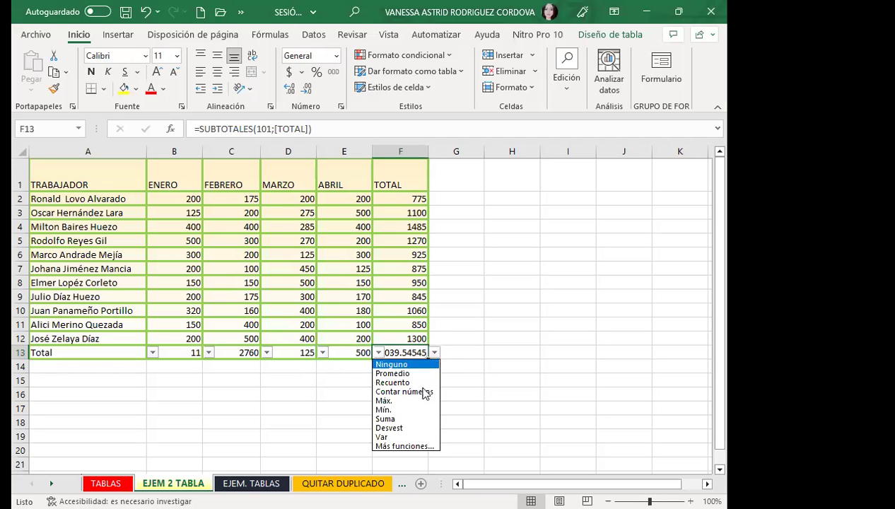
Step: Switch the F13 total back to Suma, showing 11435
left_click(396, 419)
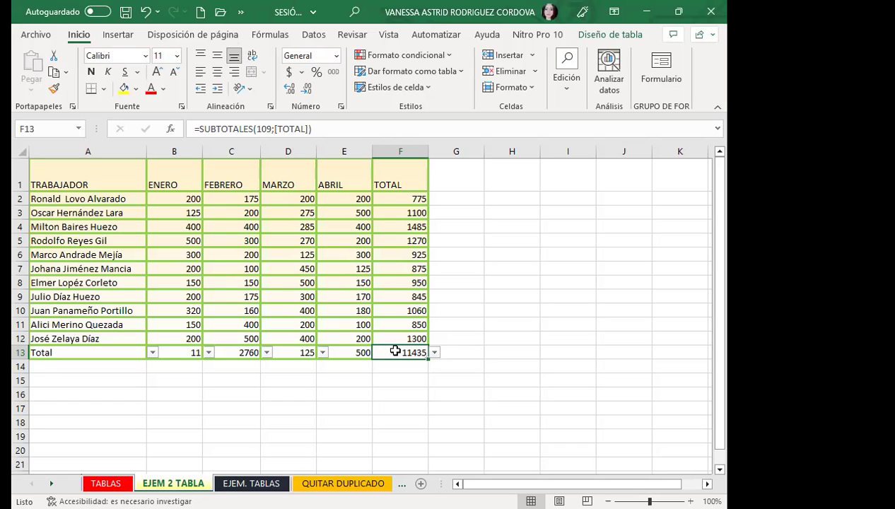
Step: Browse the Lógicas, Texto and Financieras function lists on Fórmulas, then select E14
left_click(271, 34)
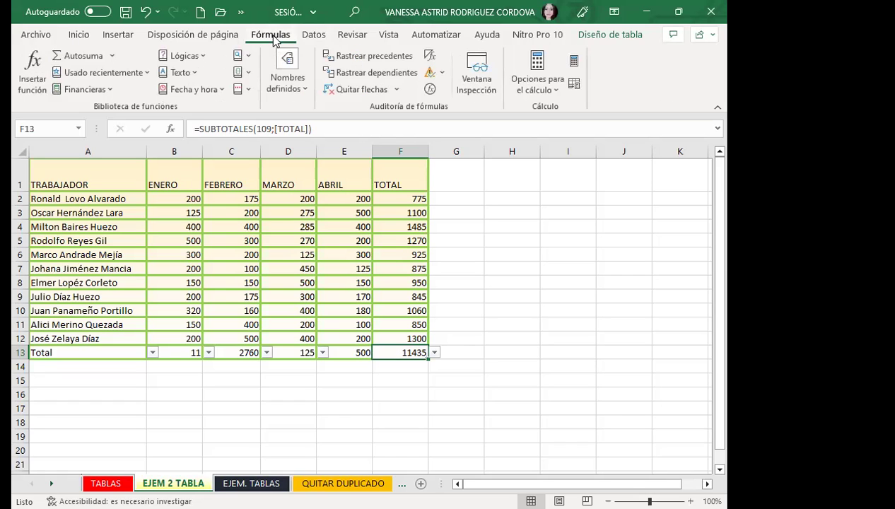
left_click(203, 58)
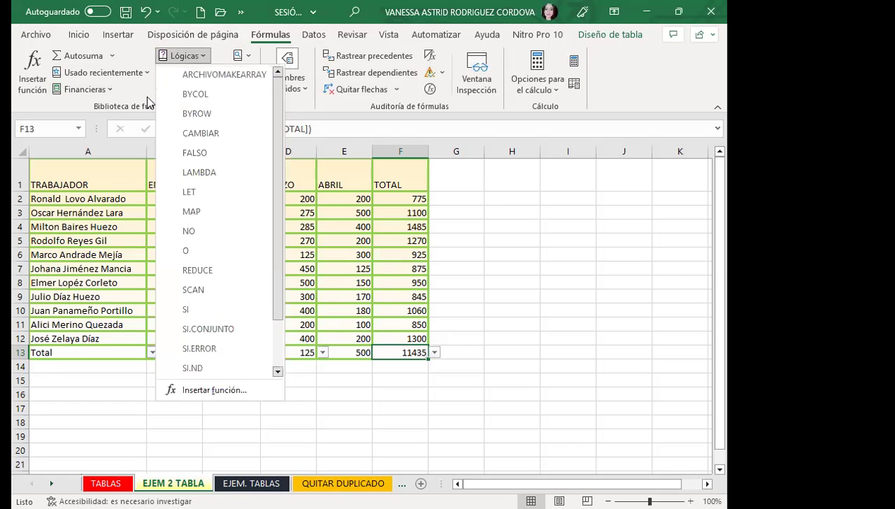
left_click(147, 103)
left_click(191, 73)
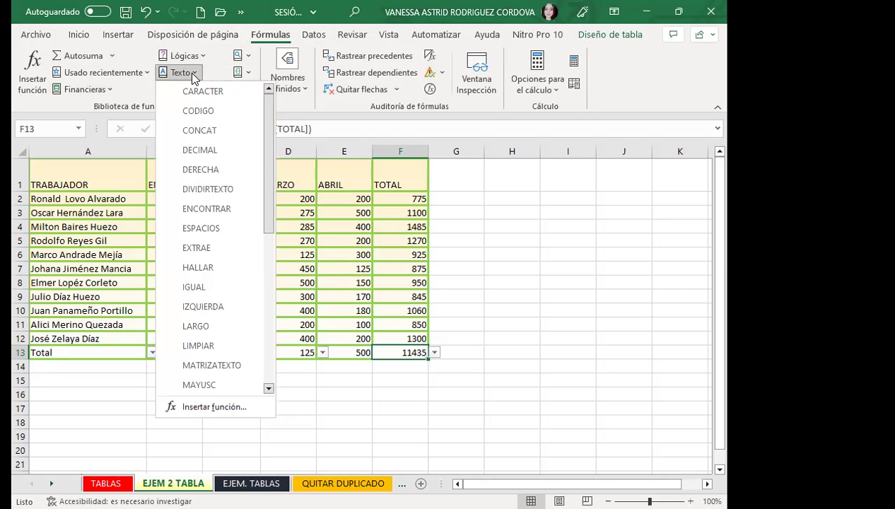
left_click(106, 89)
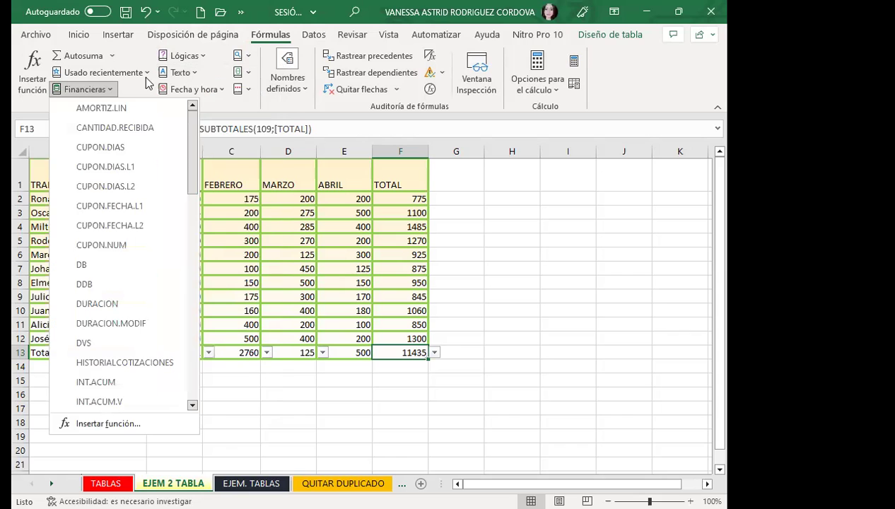
left_click(303, 177)
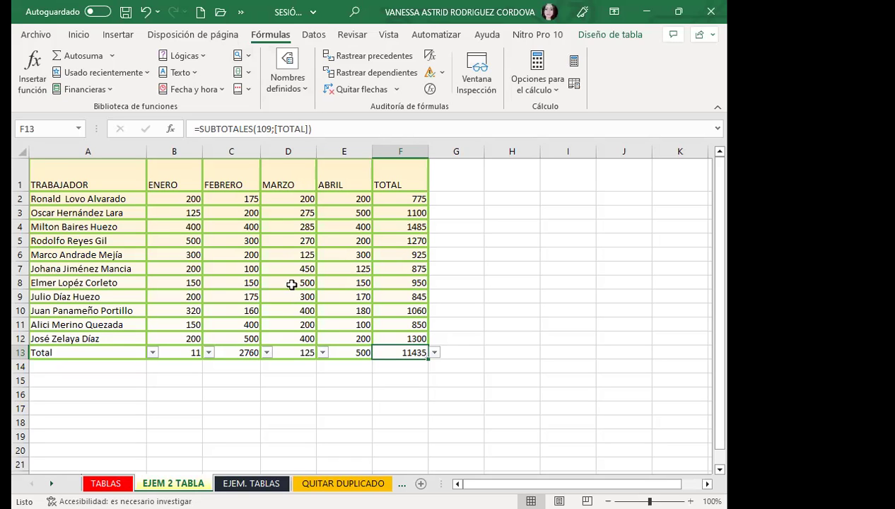
left_click(323, 364)
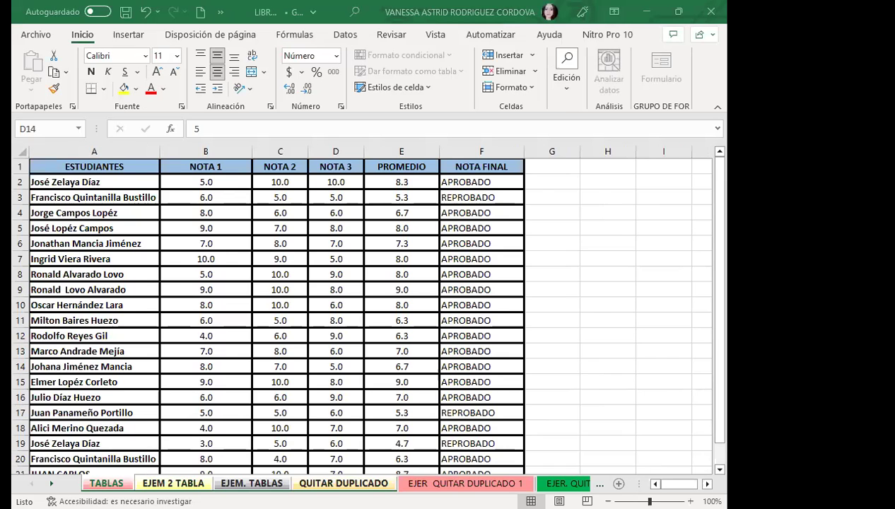
Step: Flip between the EJEM 2 TABLA and EJEM. TABLAS sheets
left_click(173, 483)
left_click(231, 282)
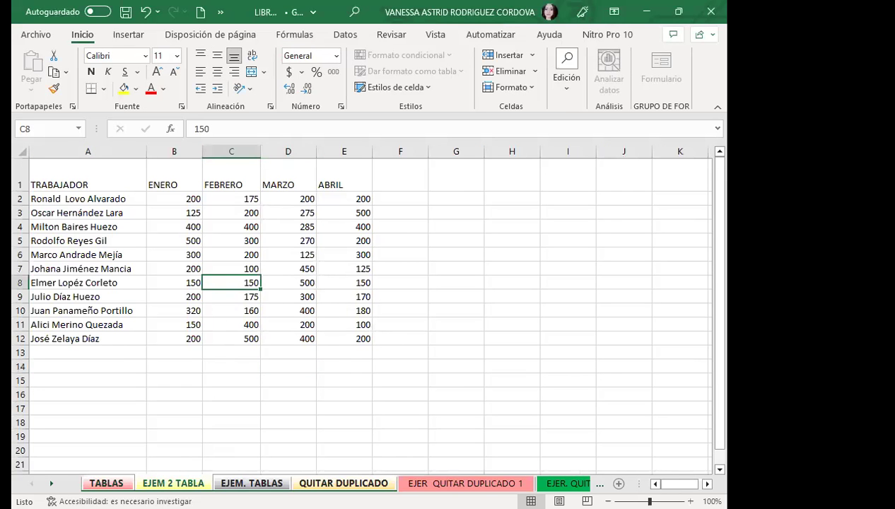
left_click(251, 483)
left_click(300, 398)
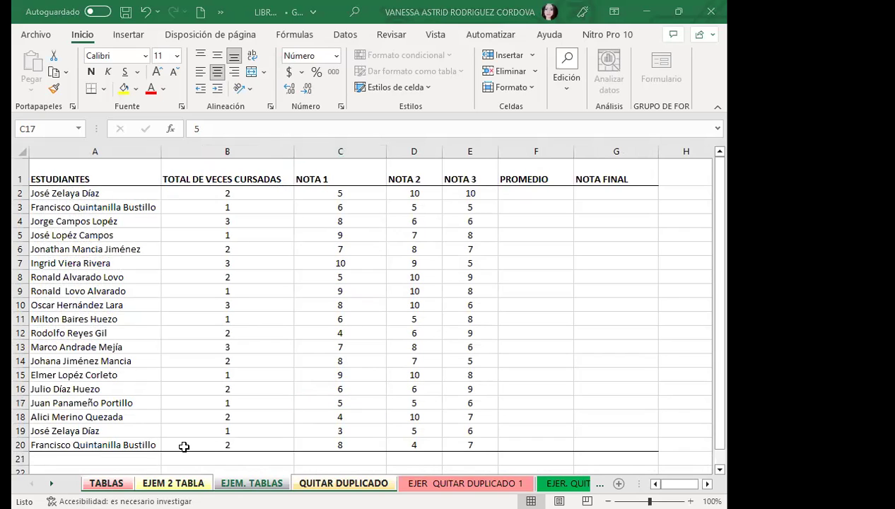
Step: Ungroup the worksheets with Desagrupar hojas, leaving the TABLAS sheet active
right_click(124, 483)
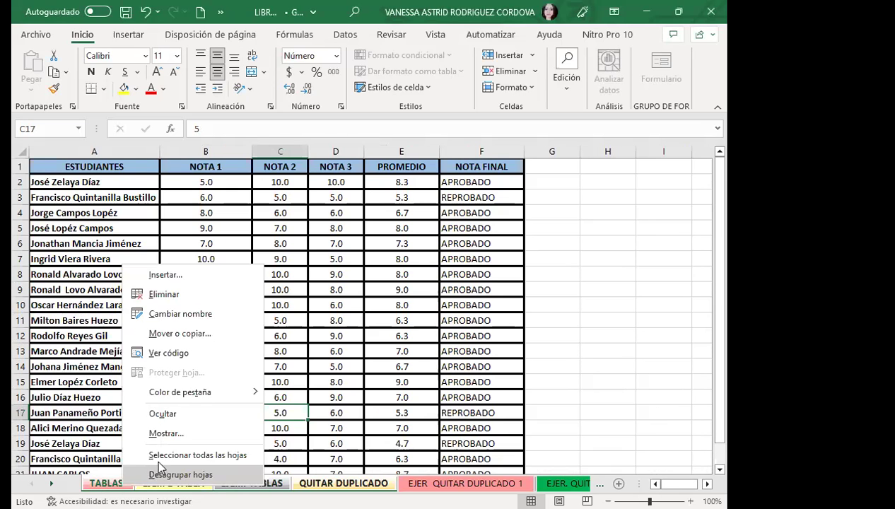
left_click(151, 456)
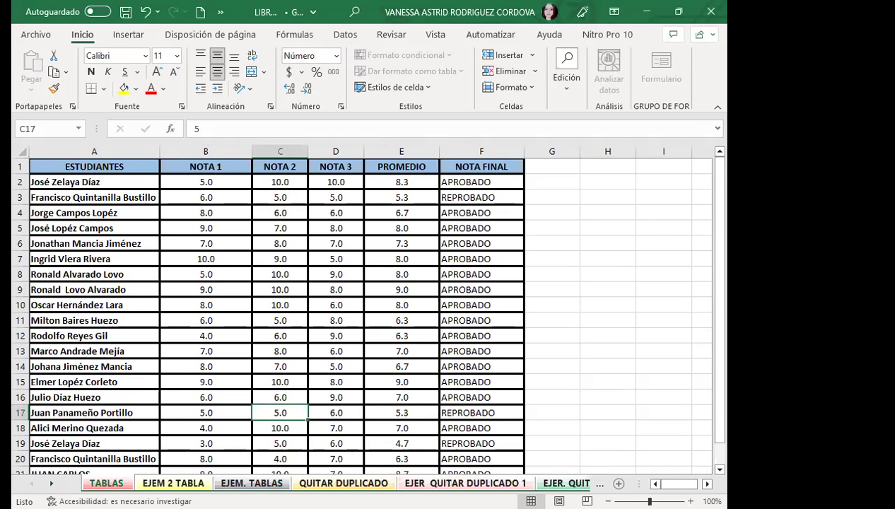
right_click(120, 483)
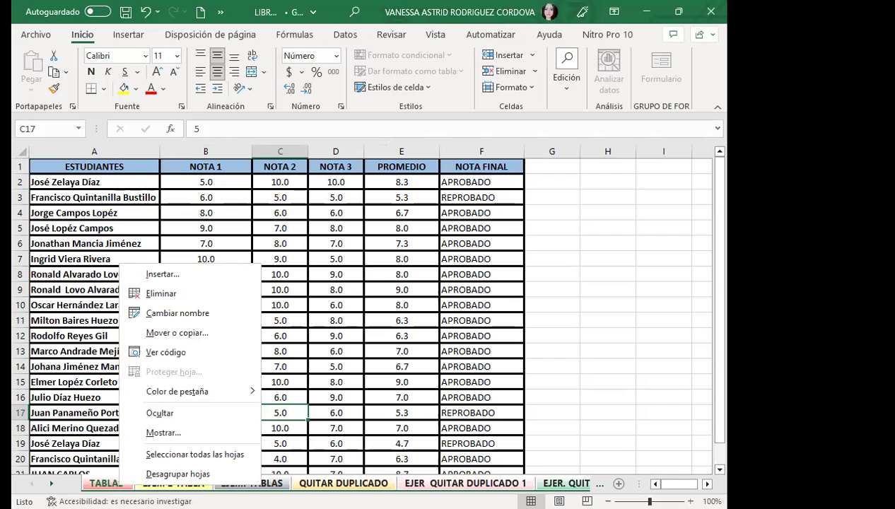
left_click(162, 474)
left_click(346, 334)
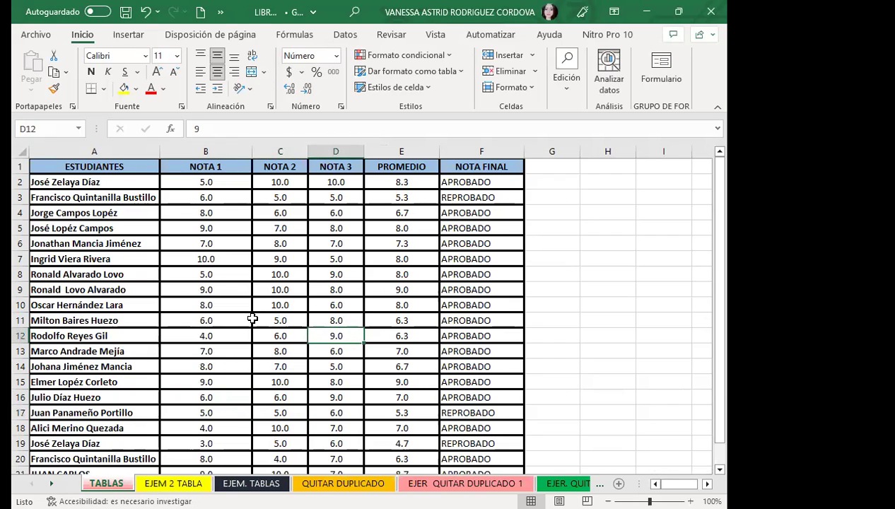
Step: Check cells in the grades table, then move via EJEM. TABLAS to the EJEM 2 TABLA sheet
left_click_drag(253, 319, 272, 305)
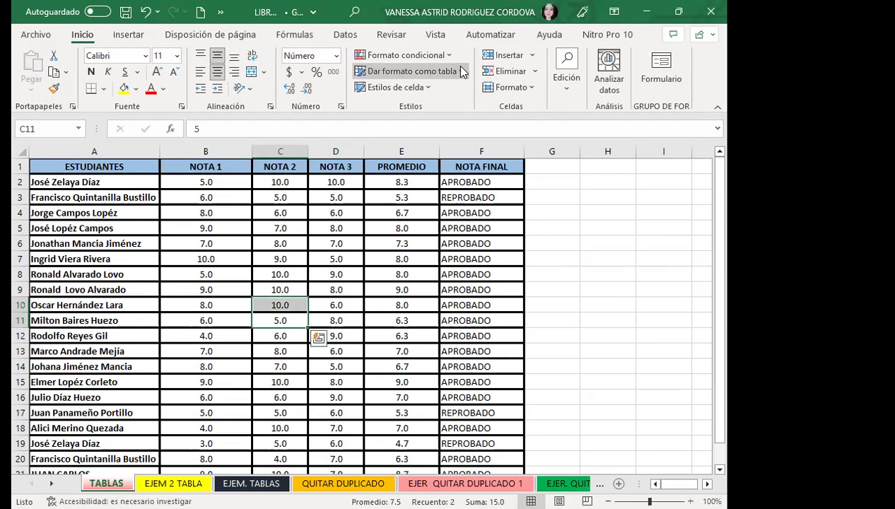
key("Up")
key("Up")
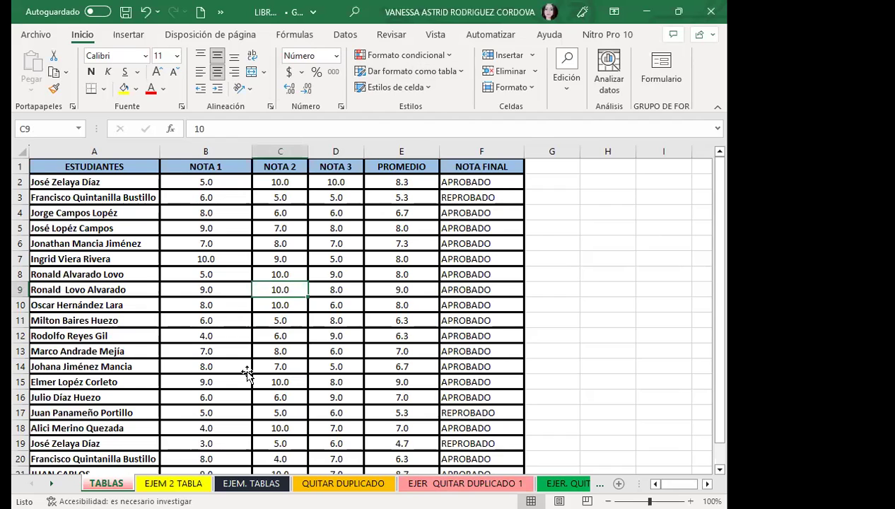
scroll(199, 391, "down", 4)
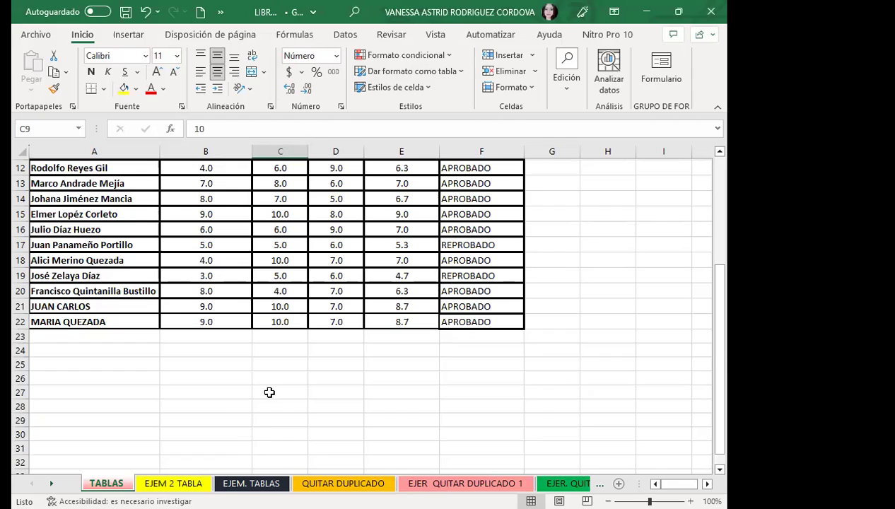
left_click(270, 485)
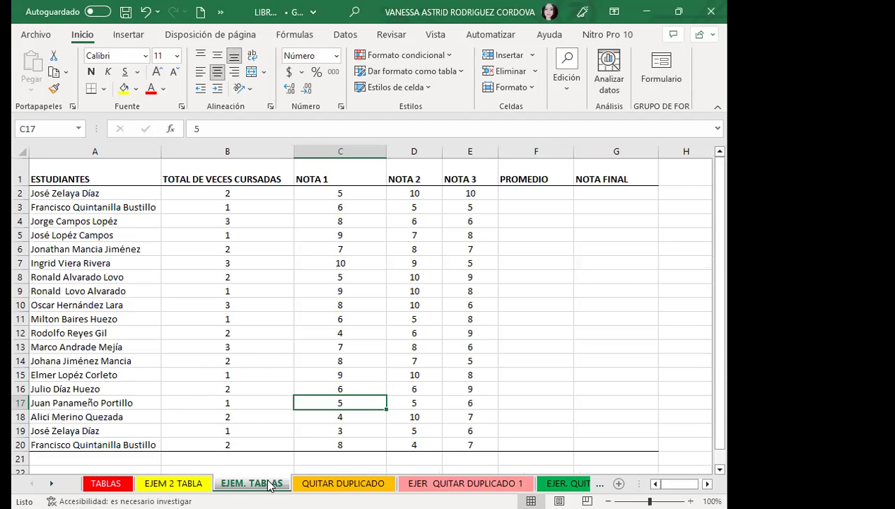
left_click(254, 301)
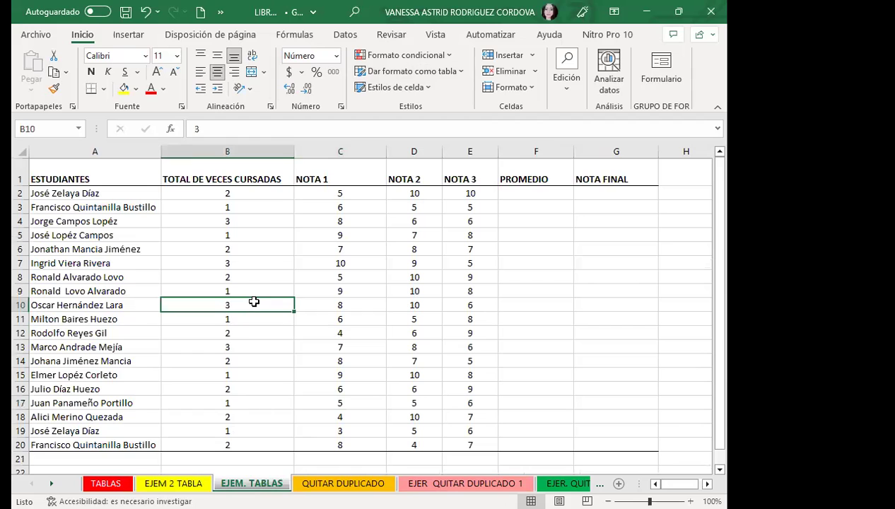
left_click(179, 485)
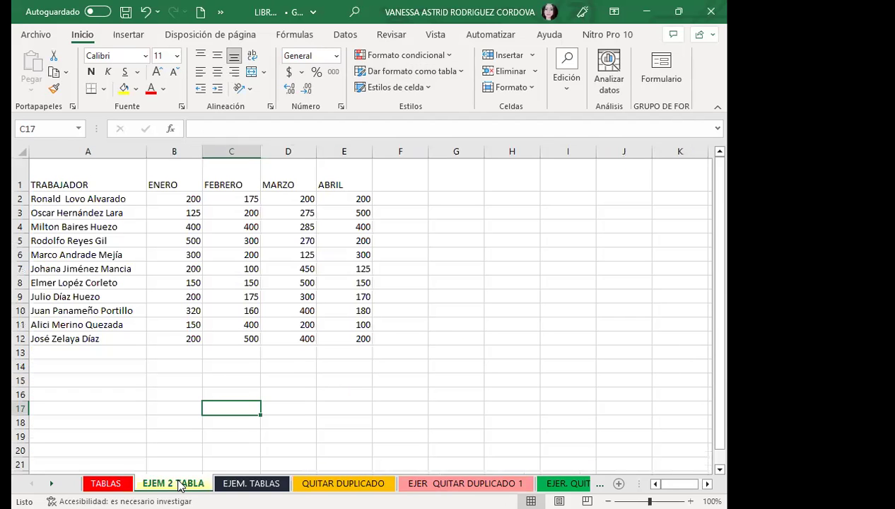
Step: Select a TRABAJADOR data cell and open the Dar formato como tabla style gallery
left_click(226, 239)
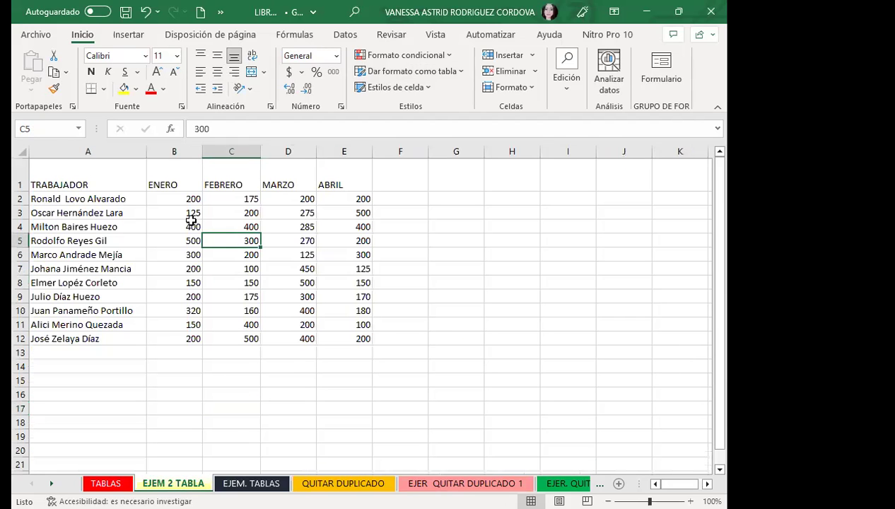
left_click(453, 58)
left_click(454, 58)
left_click(458, 72)
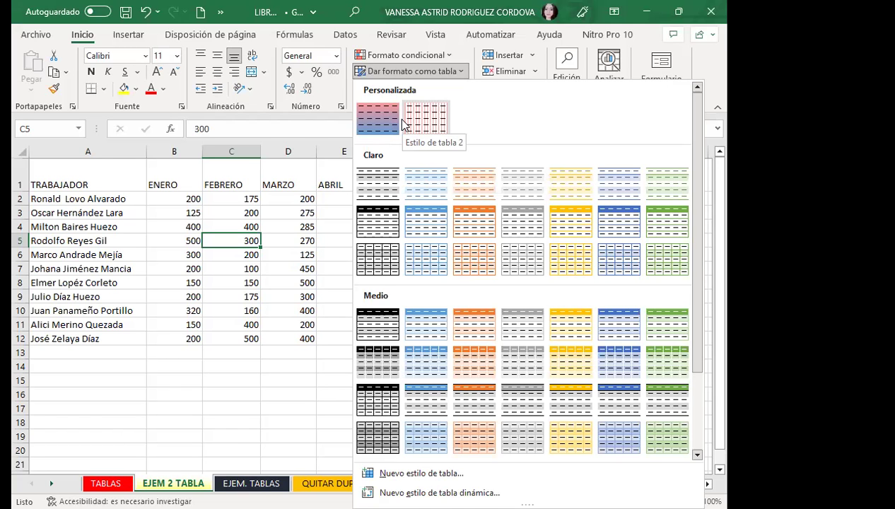
Step: Turn A1:E12 into a table and apply the red-to-blue gradient custom quick style
left_click(443, 128)
left_click(491, 310)
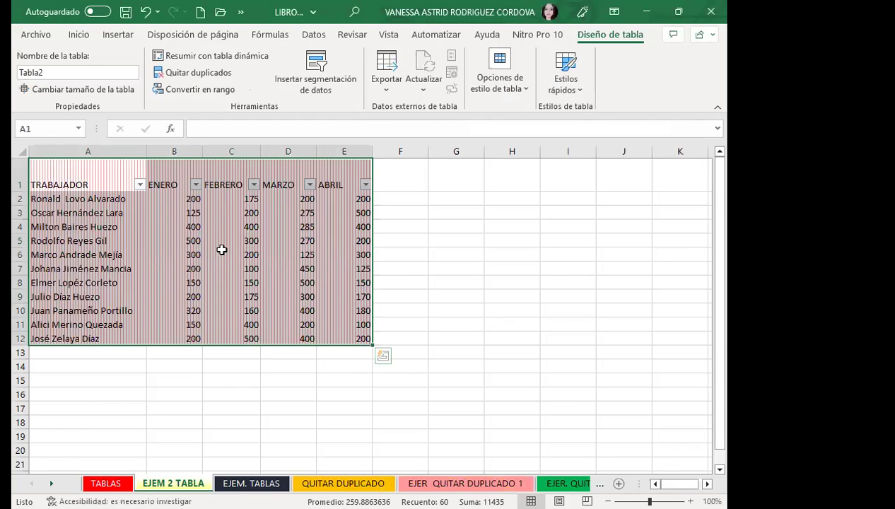
left_click(493, 85)
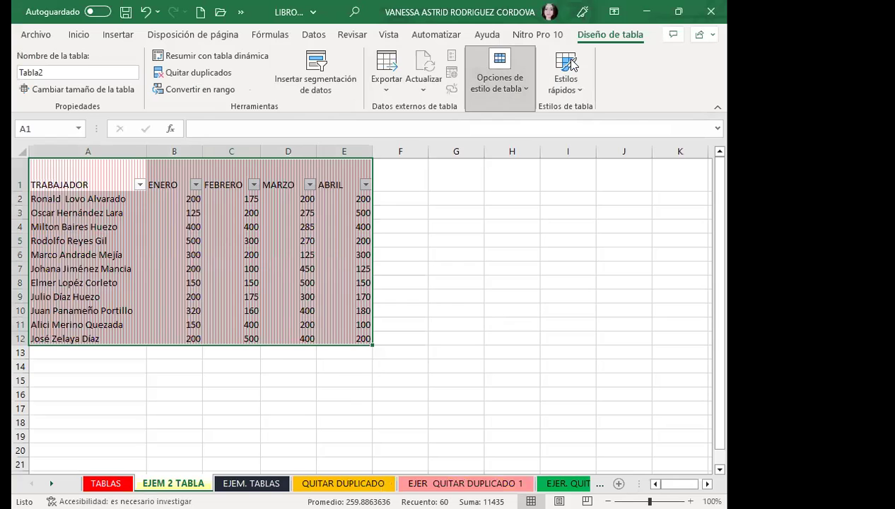
left_click(572, 83)
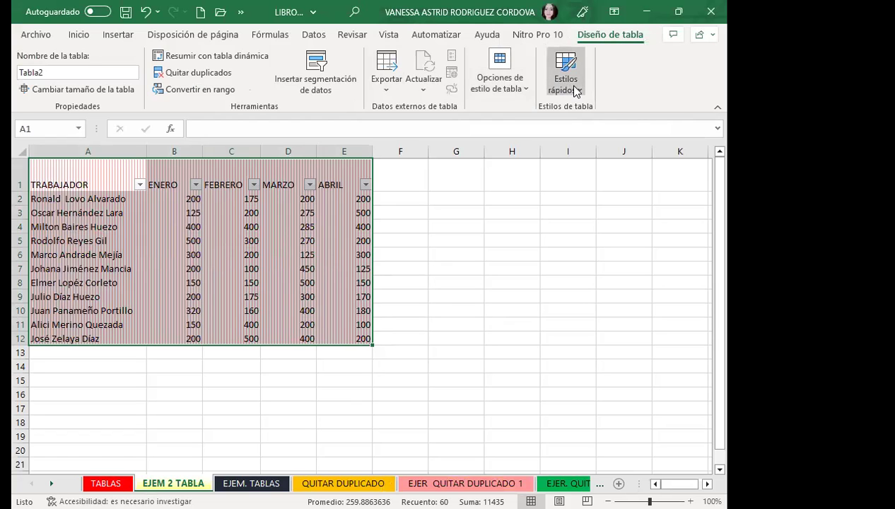
left_click(566, 81)
left_click(400, 141)
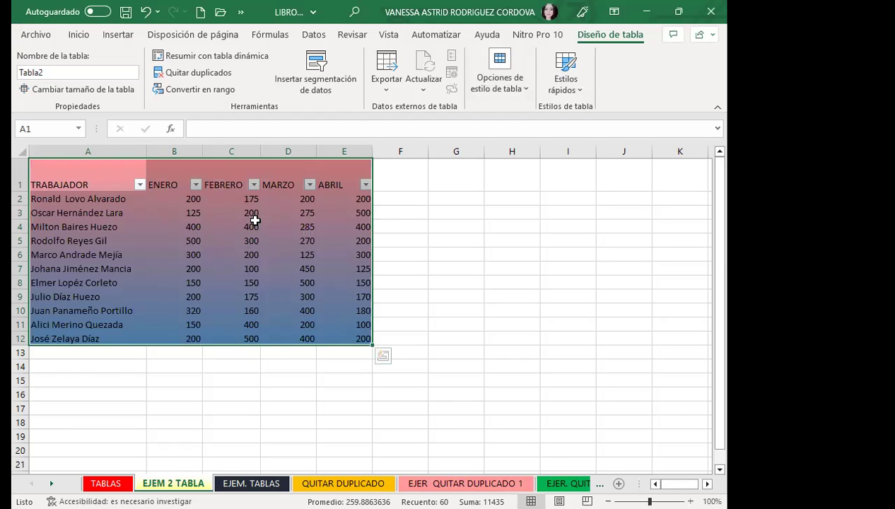
left_click(78, 35)
Step: Give every table cell borders with Todos los bordes, then hide the header filter arrows with Ctrl+Shift+L
left_click(103, 88)
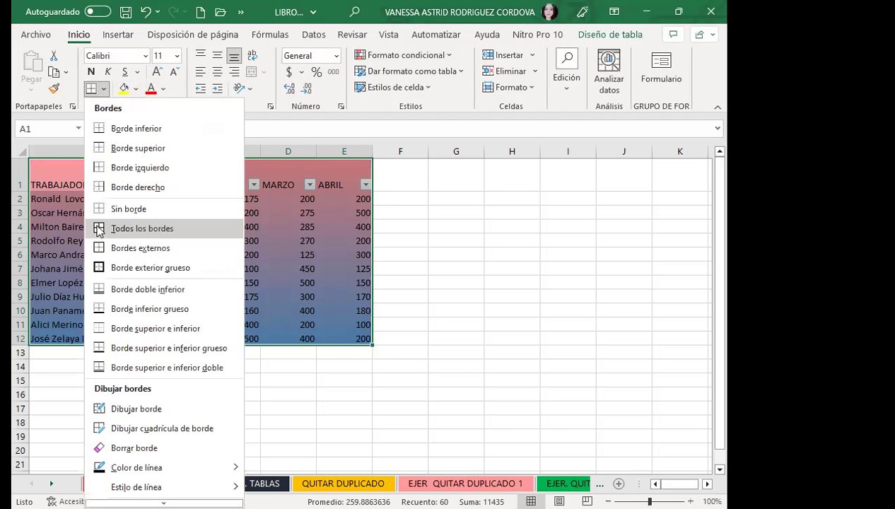
left_click(99, 231)
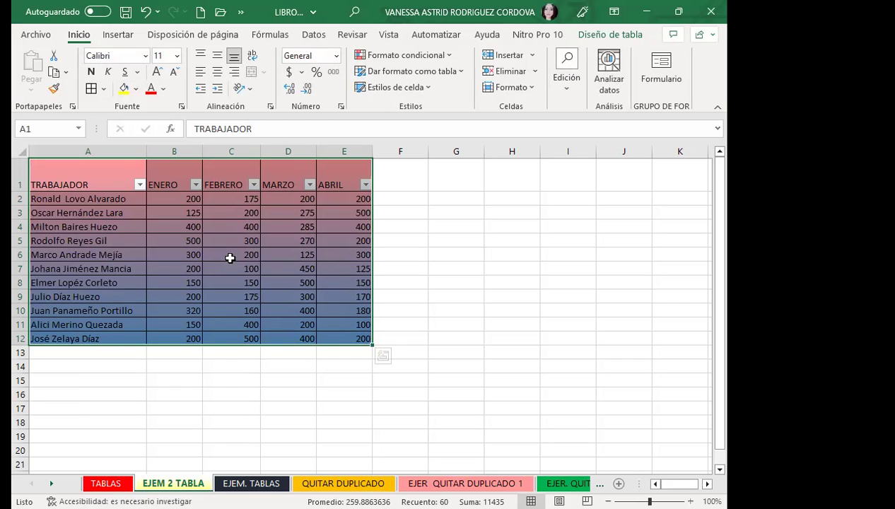
key("ctrl+shift+l")
left_click(226, 307)
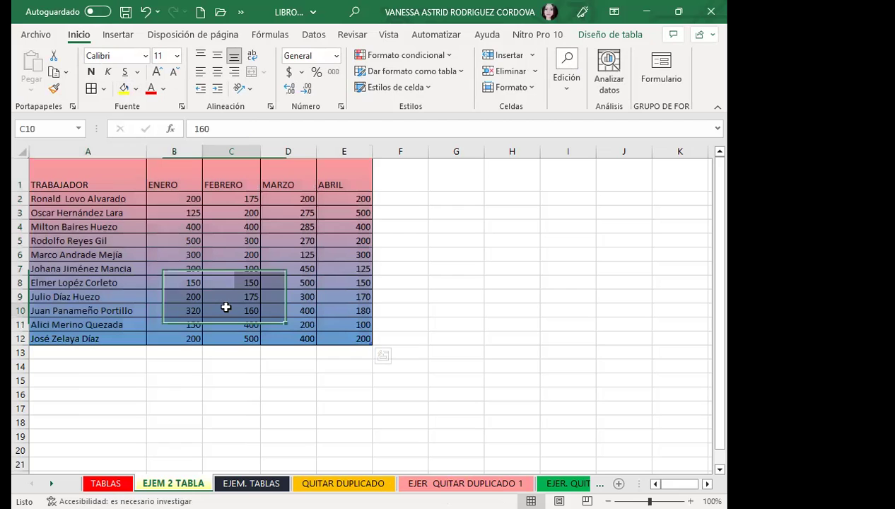
key("Down")
key("Left")
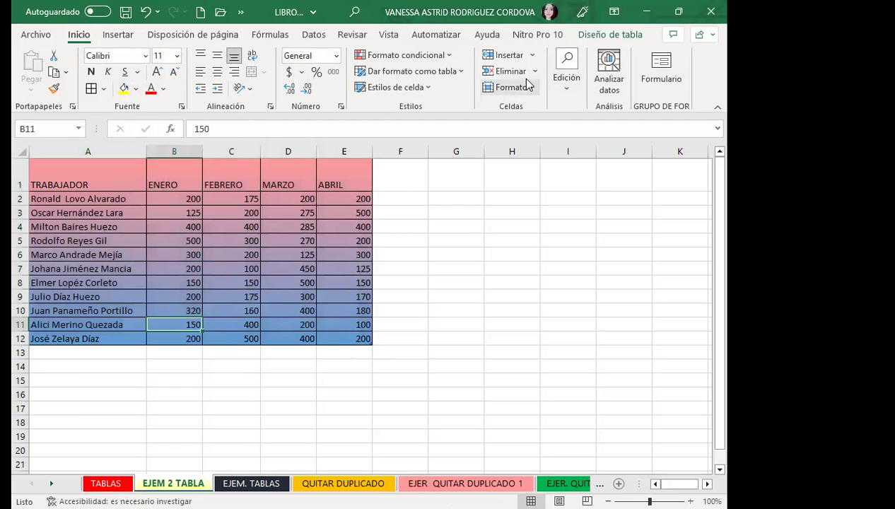
Step: Turn on the Total row and emphasize the first and last columns in Tabla2
left_click(599, 33)
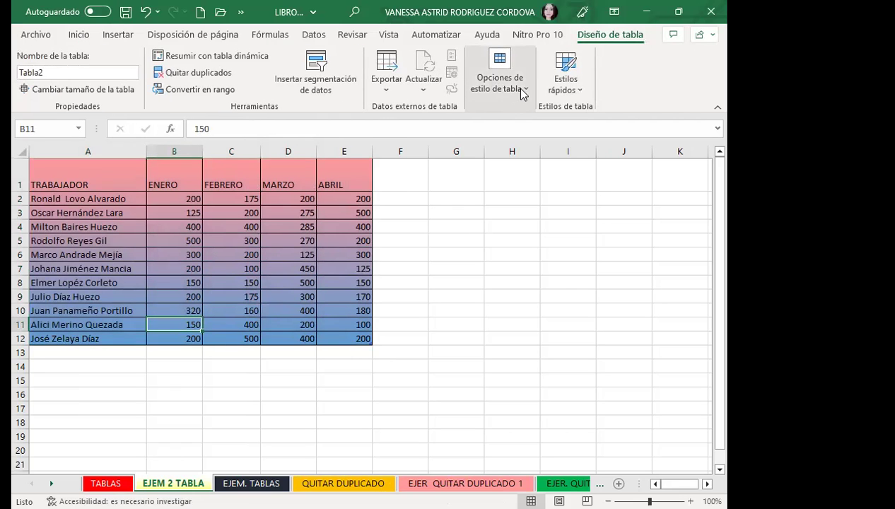
left_click(521, 92)
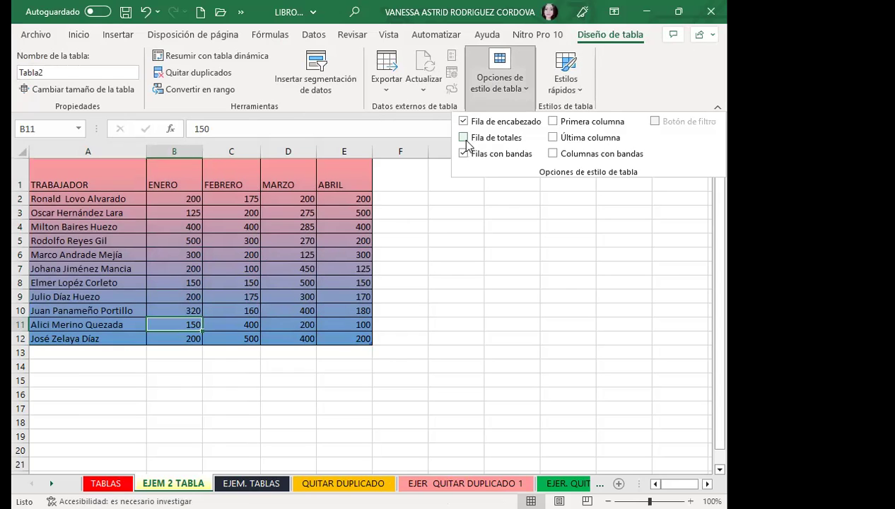
left_click(463, 138)
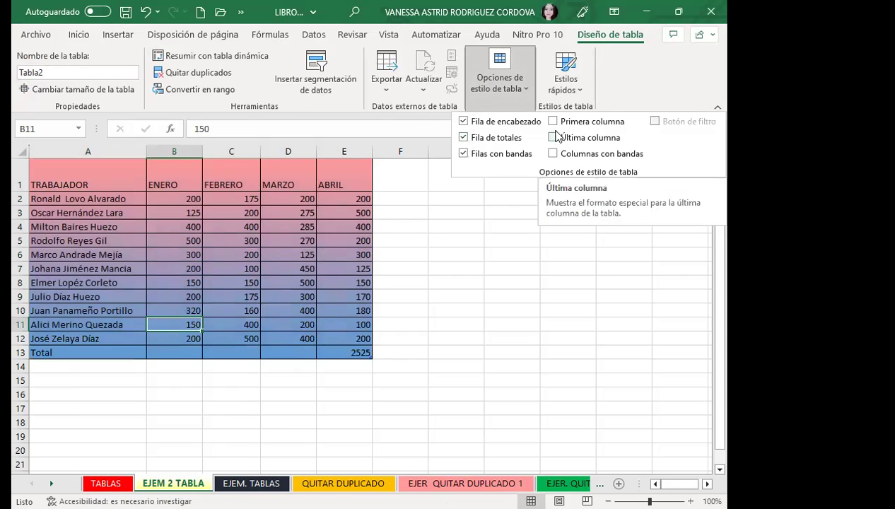
left_click(553, 121)
left_click(553, 138)
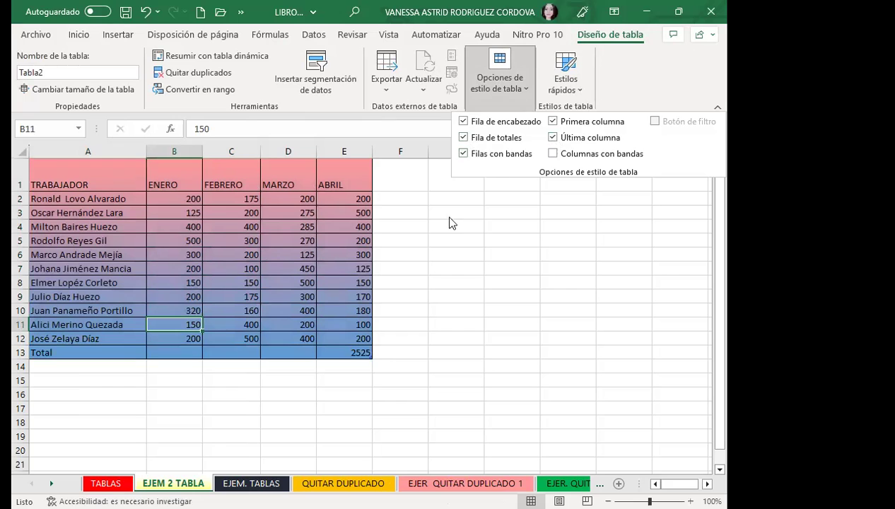
left_click(254, 253)
Step: Set the FEBRERO total to the average and the ENERO total to the sum, 2745
left_click(248, 254)
left_click(225, 351)
left_click(266, 352)
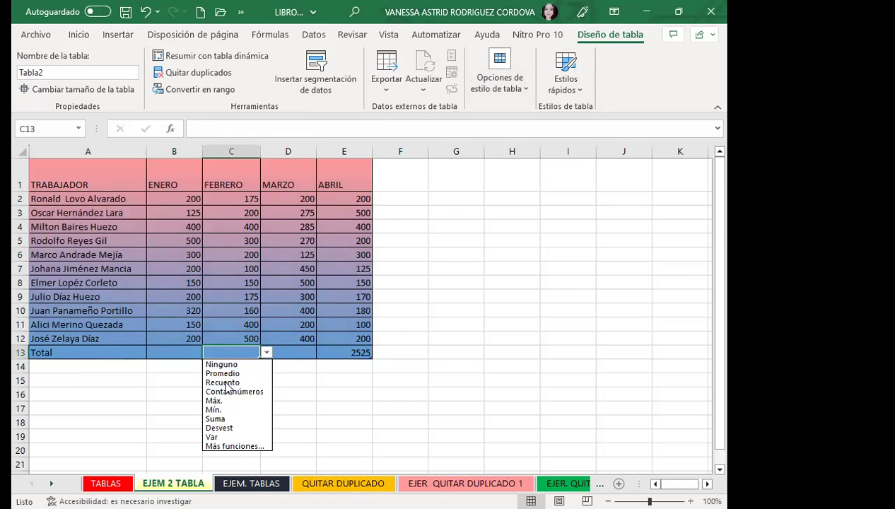
left_click(227, 373)
left_click(176, 351)
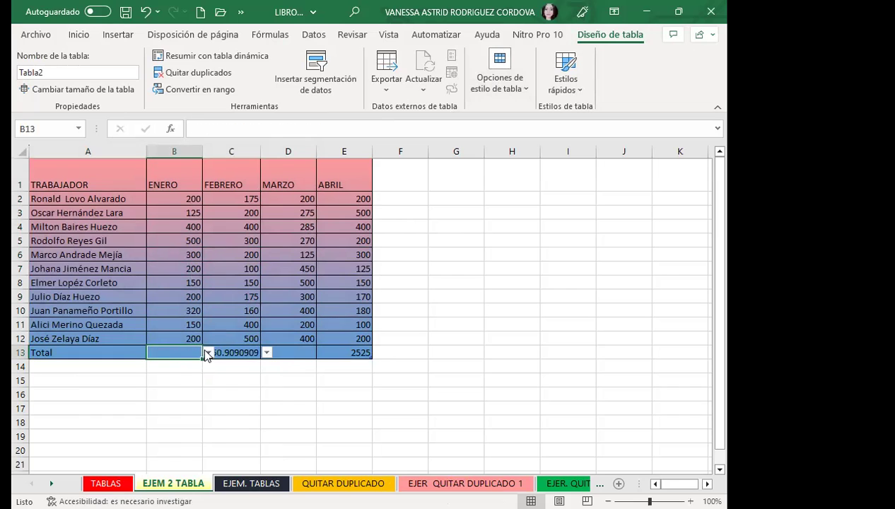
left_click(208, 352)
left_click(165, 418)
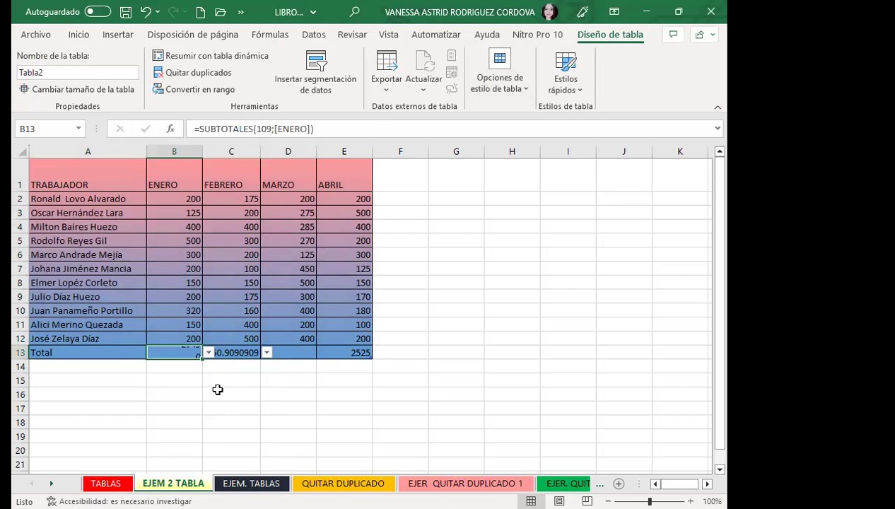
Step: Set the MARZO total to the maximum, 500, and leave ABRIL's total as Suma
left_click(294, 352)
left_click(322, 352)
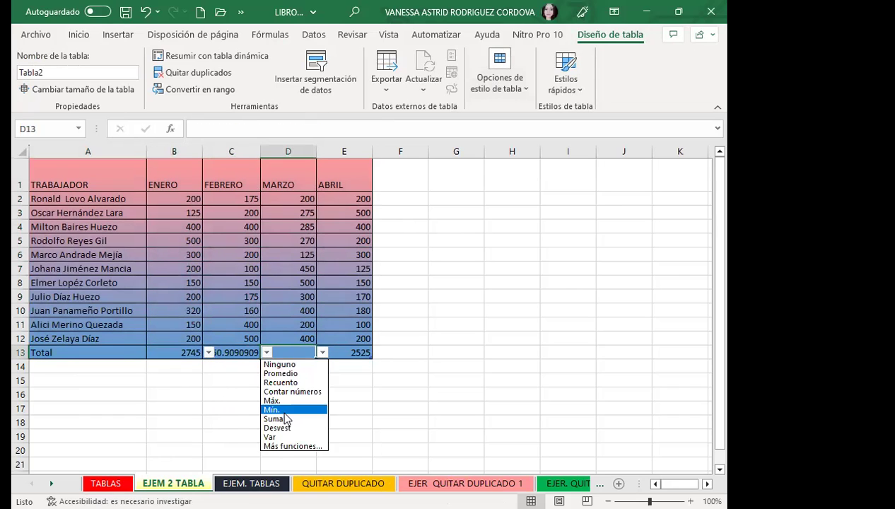
left_click(272, 400)
left_click(354, 352)
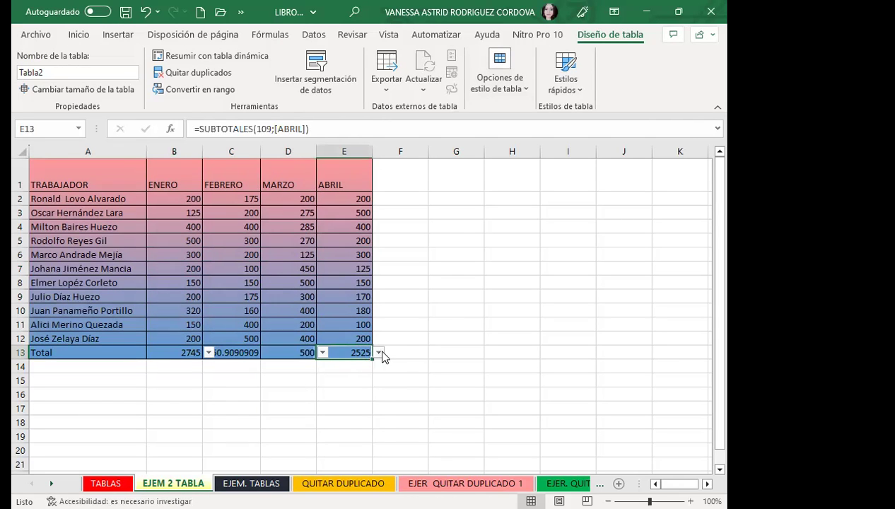
left_click(379, 352)
left_click(330, 417)
left_click(231, 408)
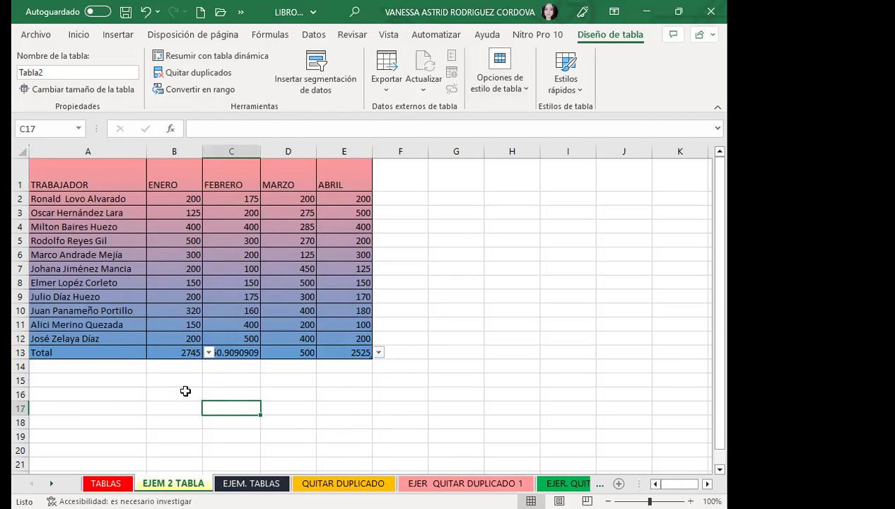
Step: Add a TOTAL column summing each worker's months, with a Suma total of 11435
left_click(405, 174)
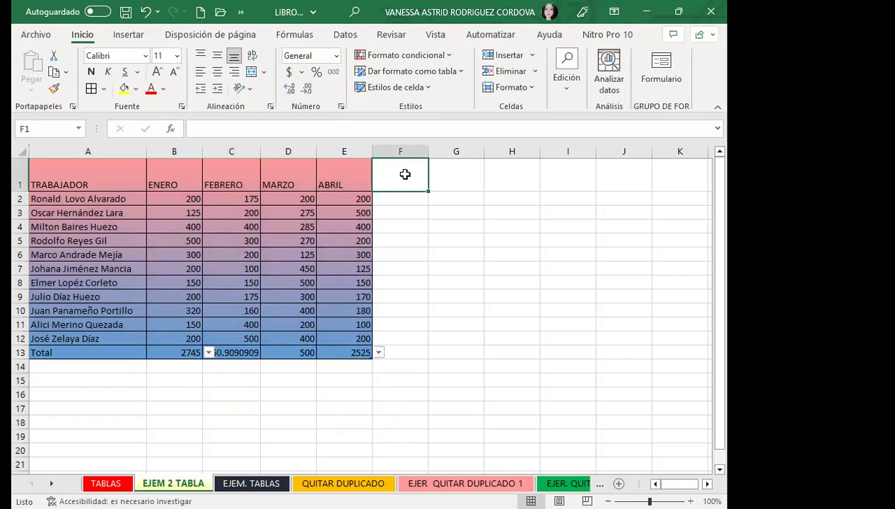
type("TOTAL")
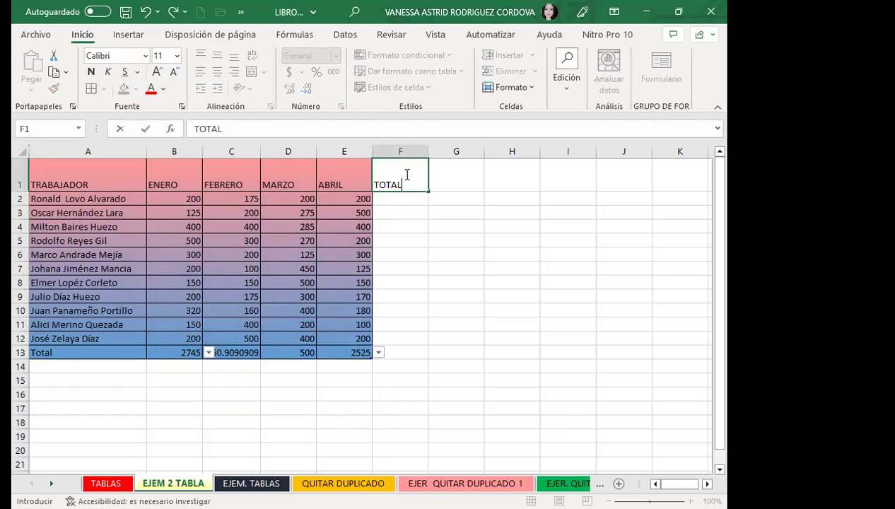
key("Return")
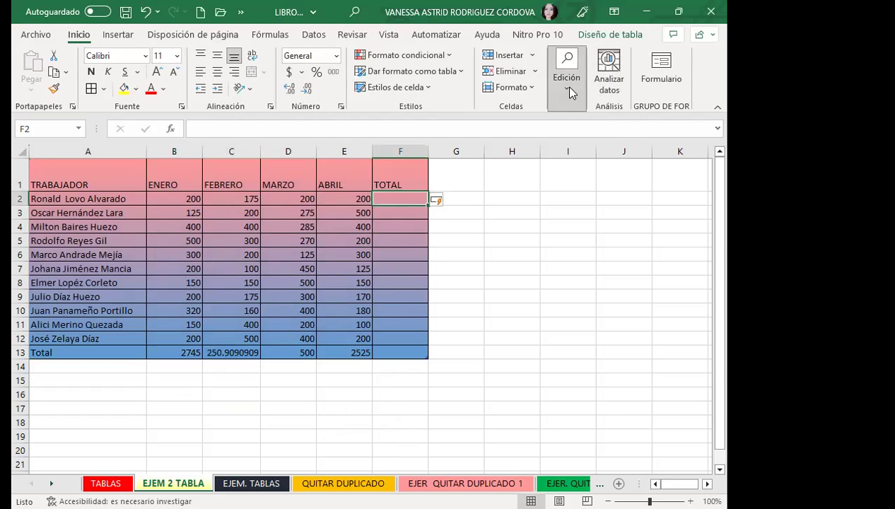
left_click(375, 254)
left_click(399, 352)
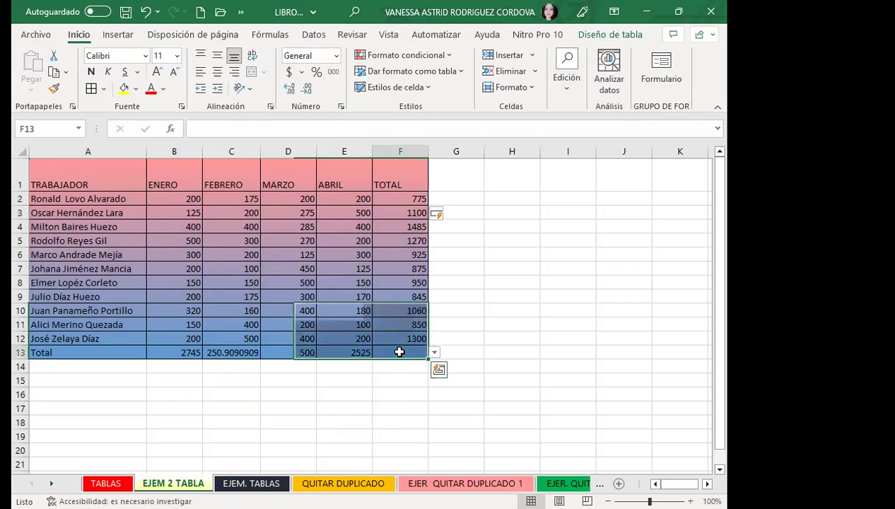
left_click(435, 354)
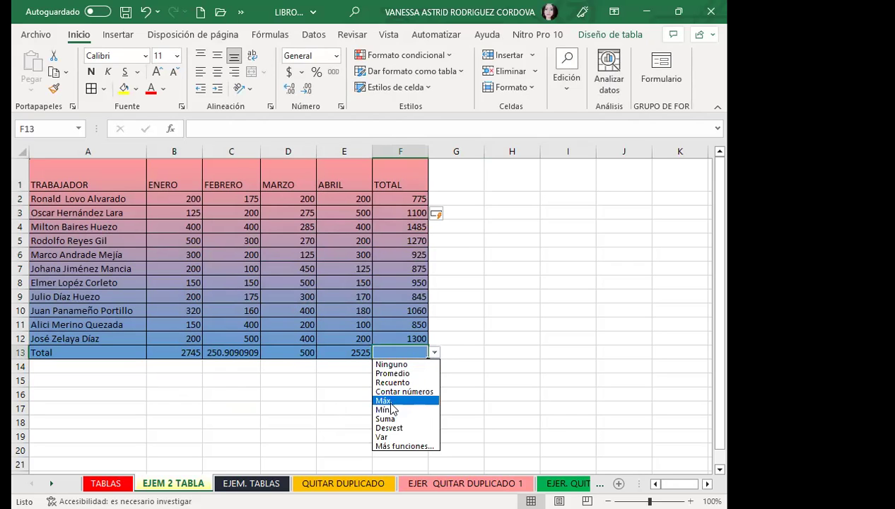
left_click(385, 418)
Step: Change the ABRIL total to the minimum, 100, then check cells in the MARZO column
left_click(333, 381)
left_click(330, 354)
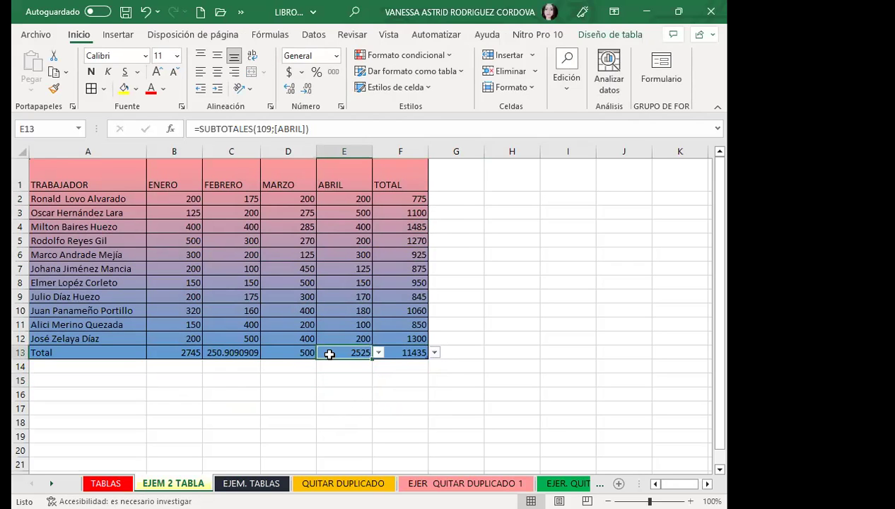
left_click(378, 352)
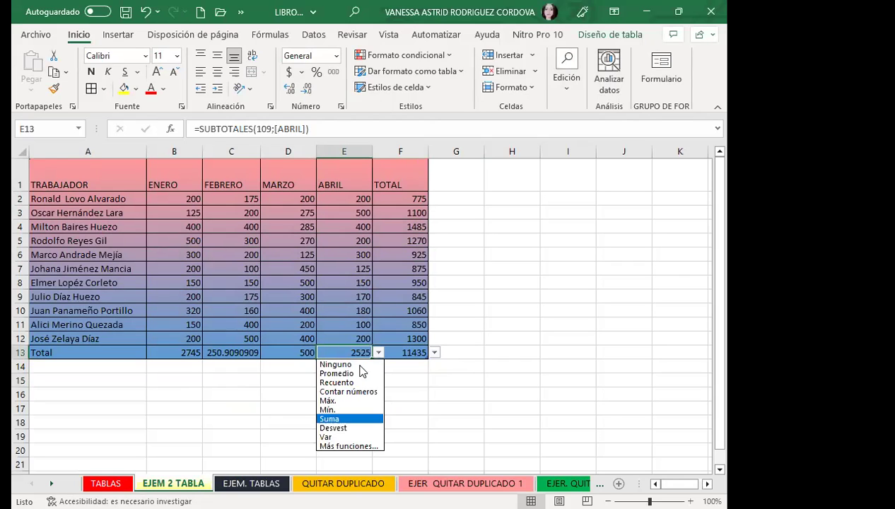
left_click(329, 410)
left_click(283, 381)
left_click(283, 353)
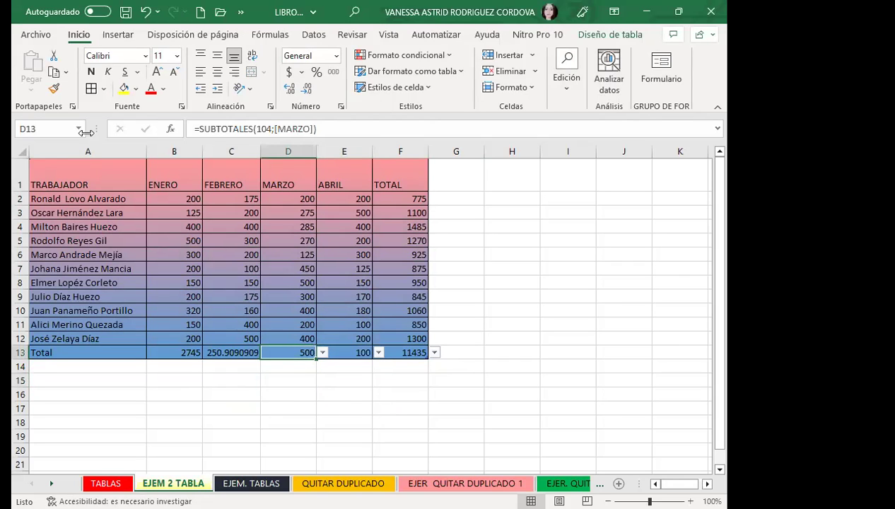
left_click(265, 297)
left_click(258, 283)
left_click(294, 271)
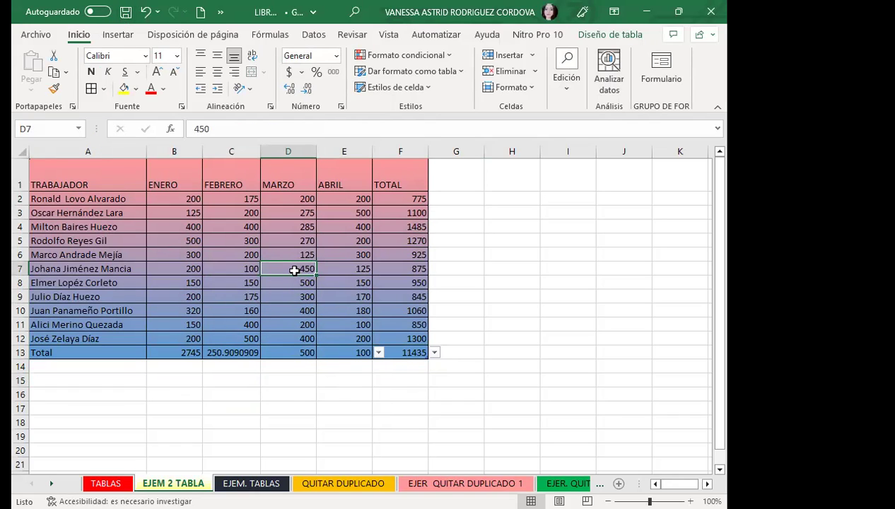
Step: Visit EJEM. TABLAS, return to EJEM 2 TABLA, and select Tabla2's name under Diseño de tabla
left_click(240, 483)
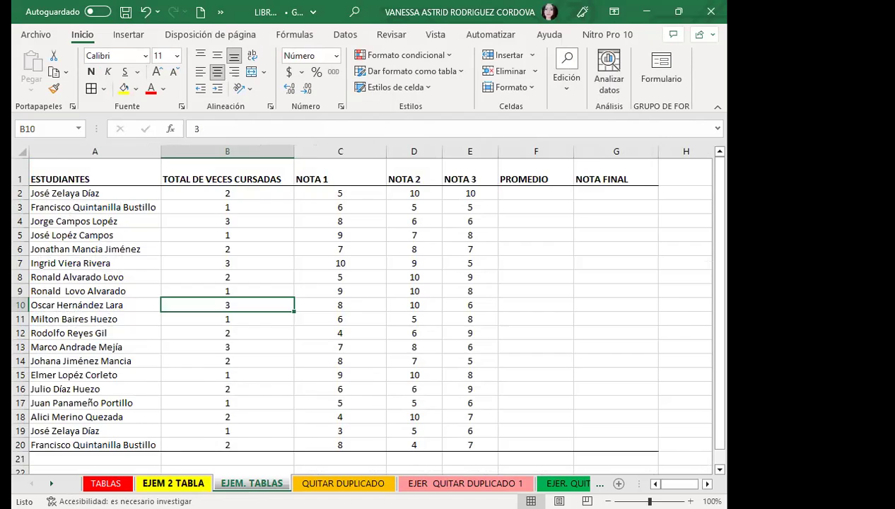
left_click(173, 482)
left_click(310, 279)
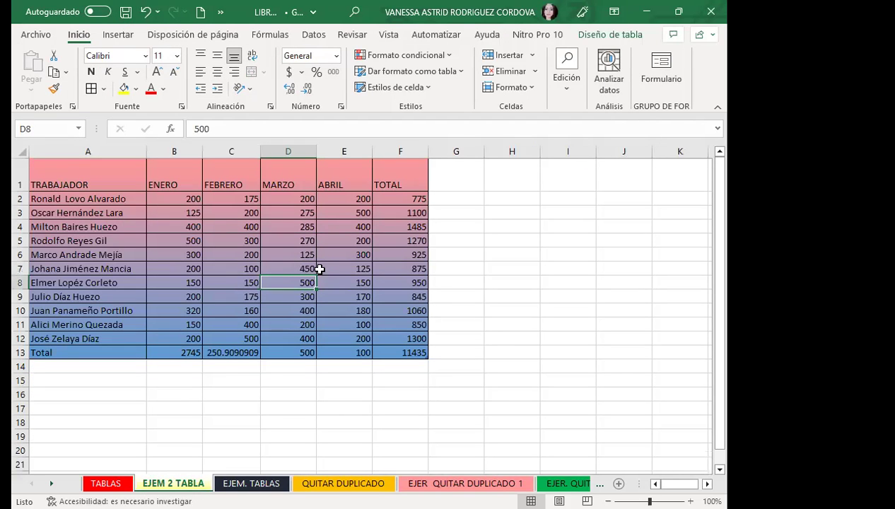
left_click(610, 34)
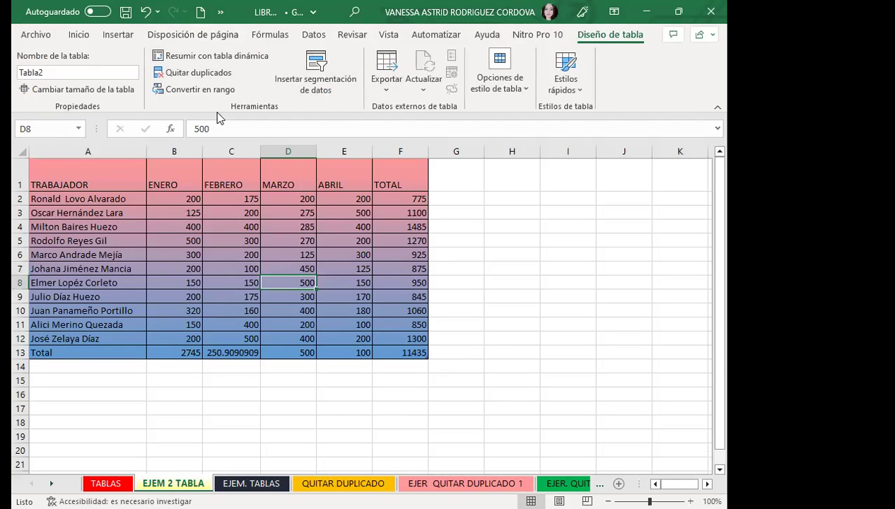
left_click(68, 68)
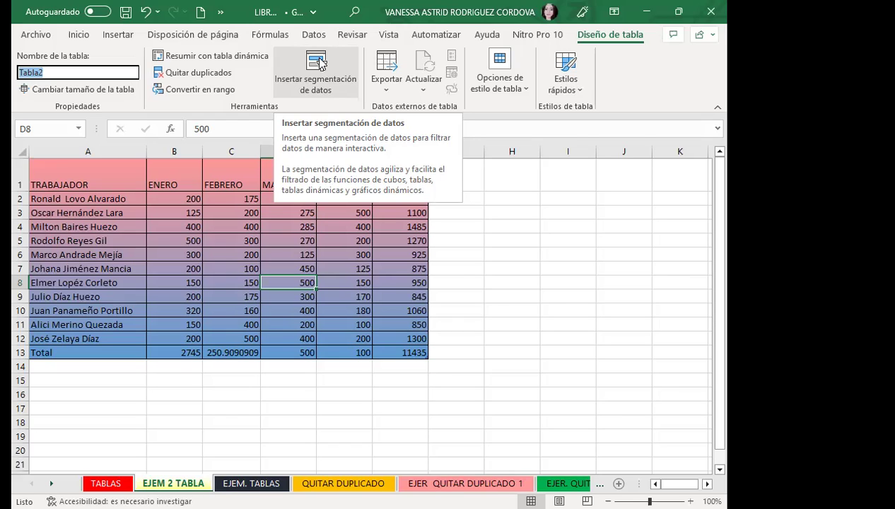
Step: Insert a TRABAJADOR slicer for Tabla2 and drag it beside the table over columns G–I
left_click(256, 255)
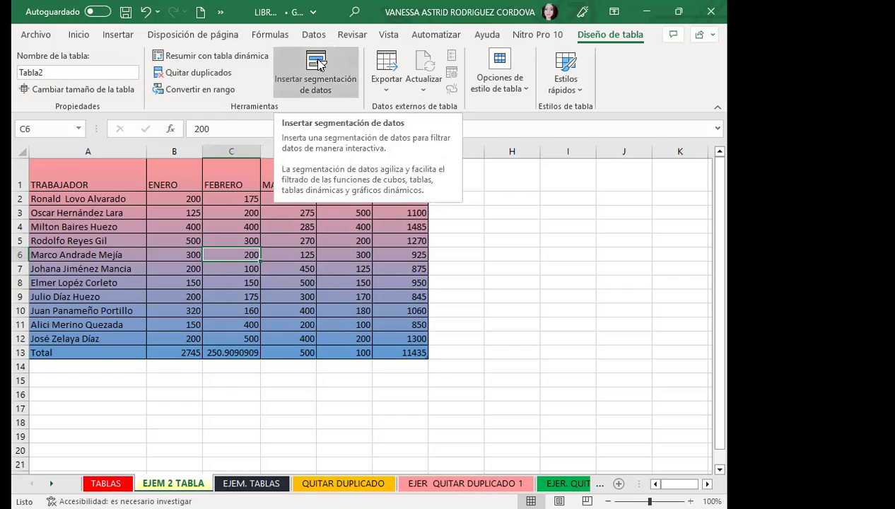
left_click(316, 64)
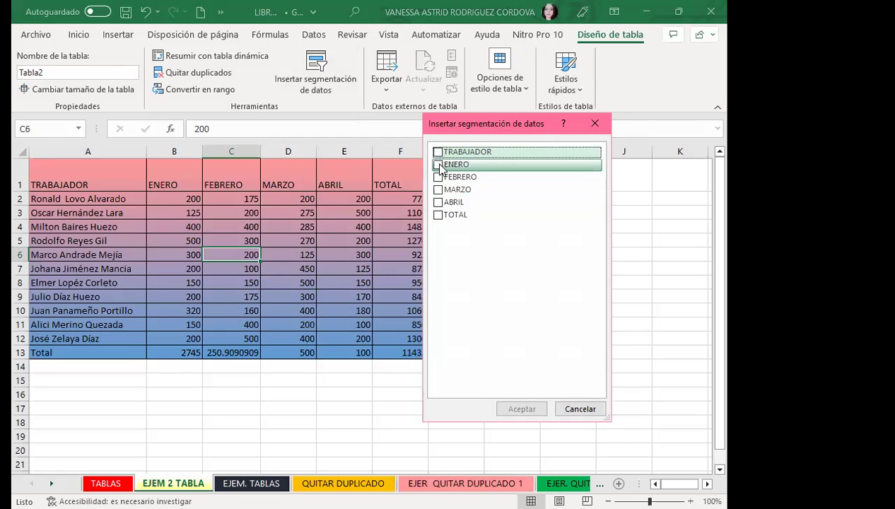
left_click(438, 152)
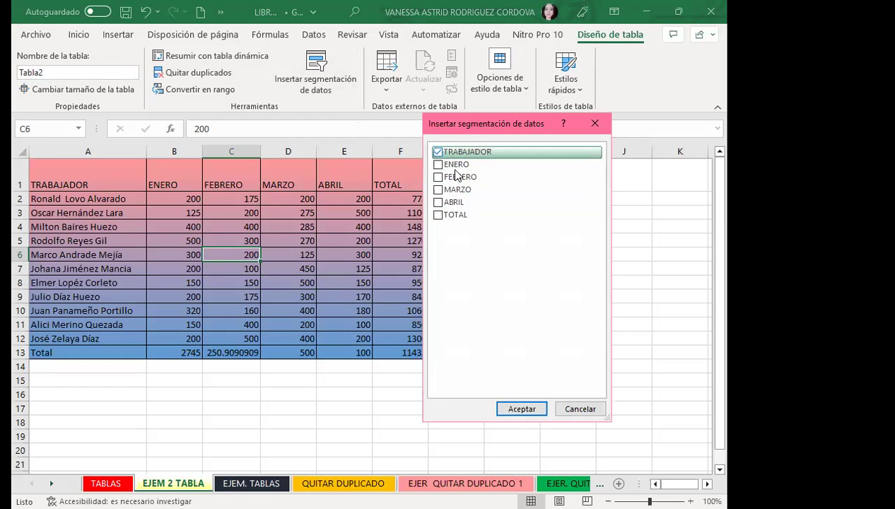
left_click(523, 410)
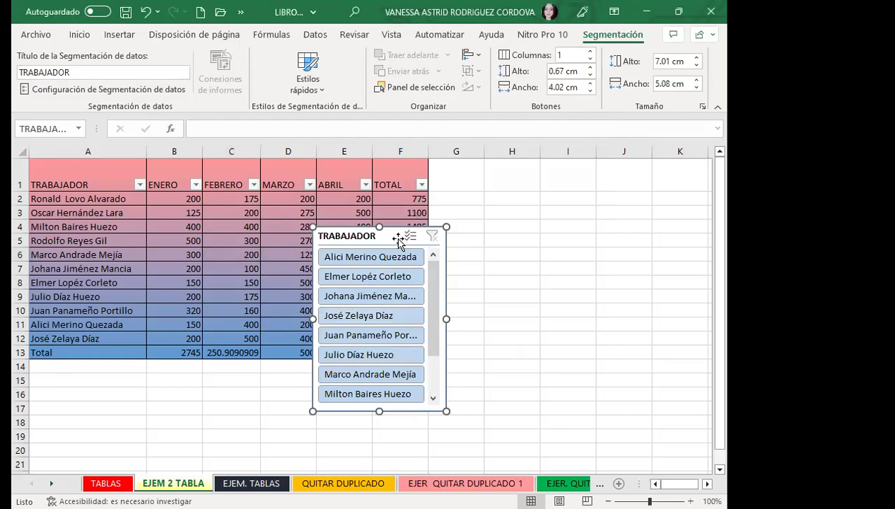
left_click_drag(400, 242, 541, 175)
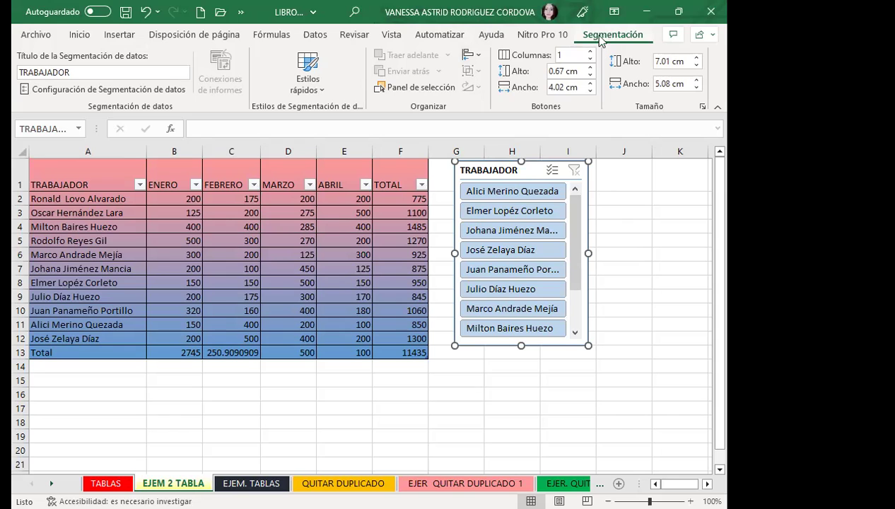
Step: Apply the green quick style to the TRABAJADOR slicer and open its slicer settings
left_click(321, 89)
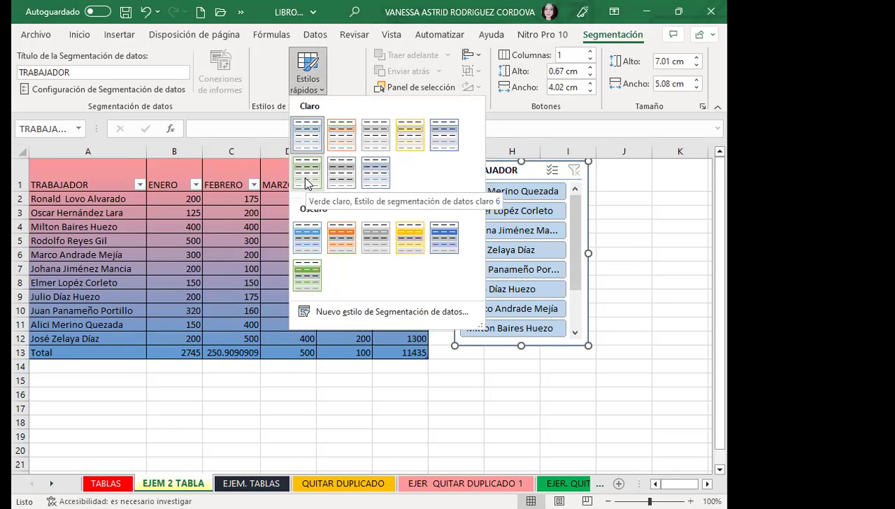
left_click(307, 275)
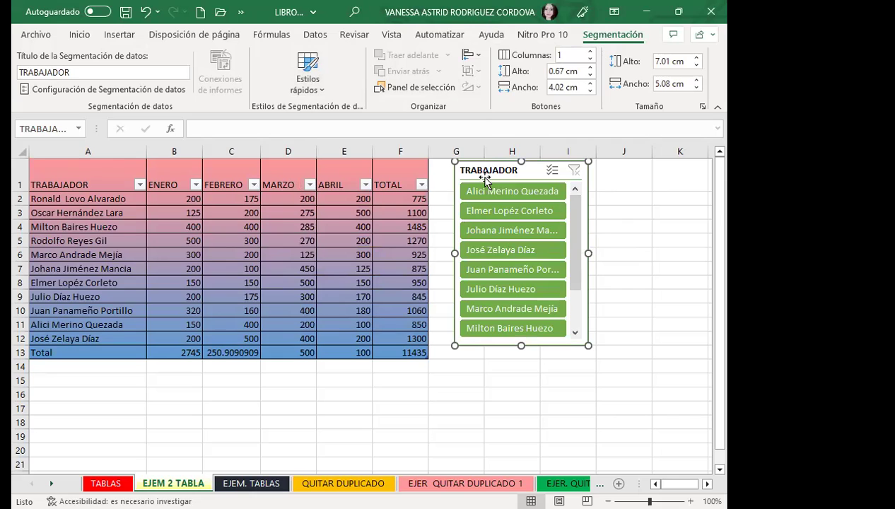
left_click(99, 89)
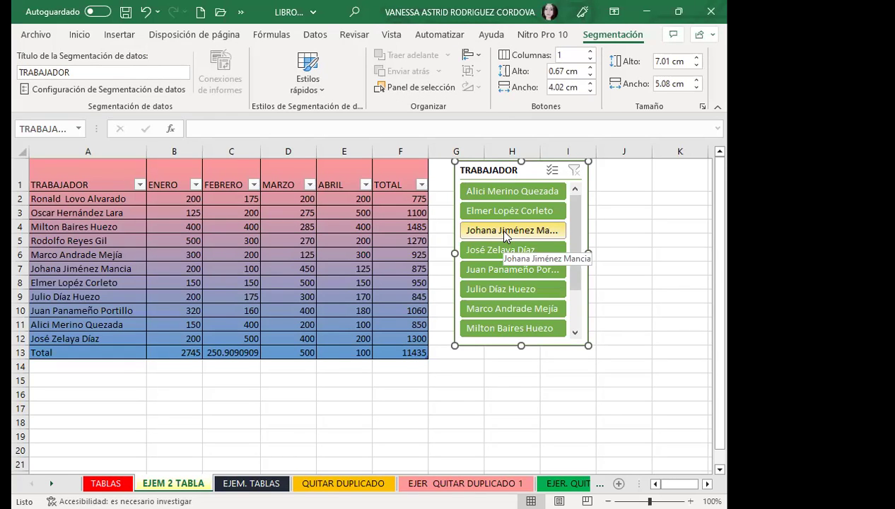
left_click(228, 227)
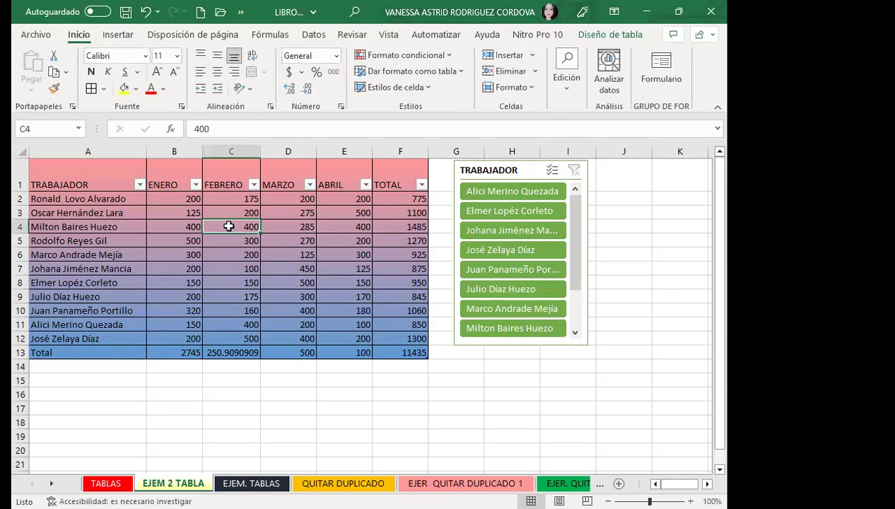
left_click(288, 268)
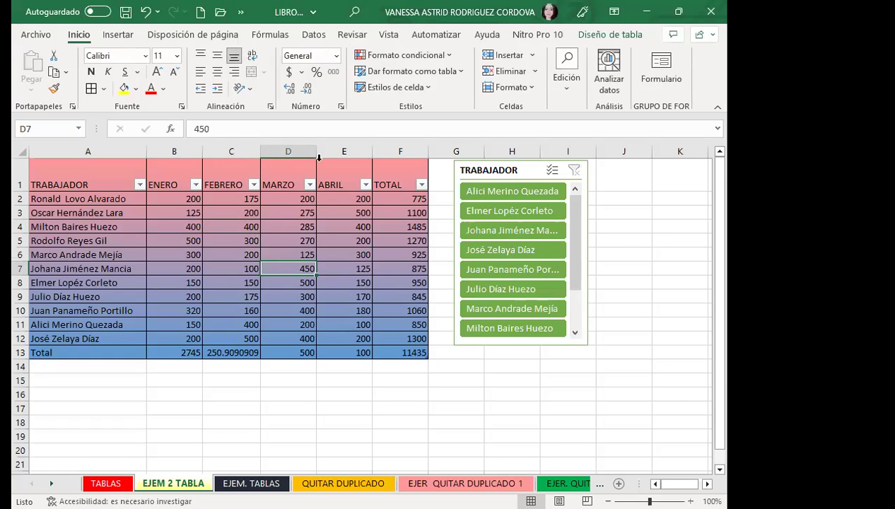
scroll(577, 309, "down", 1)
scroll(574, 308, "down", 2)
scroll(567, 282, "up", 3)
left_click(497, 191)
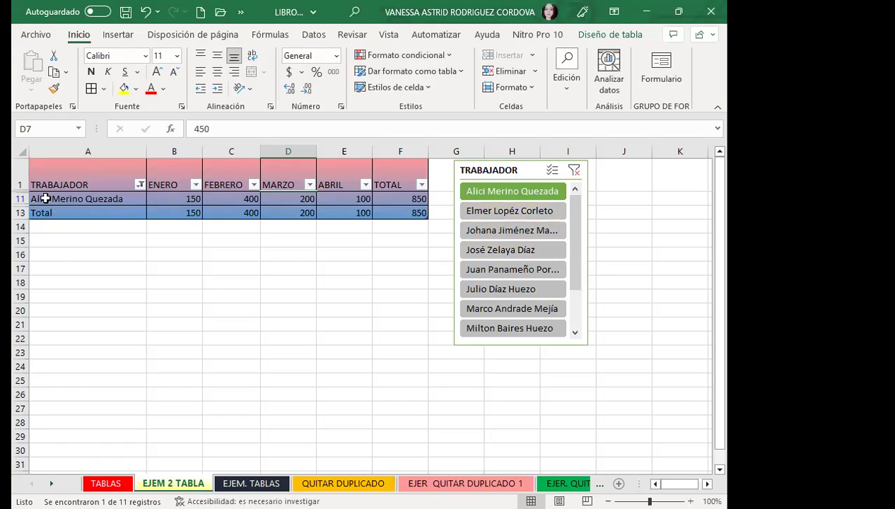
left_click(493, 232, "ctrl")
left_click(495, 269, "ctrl")
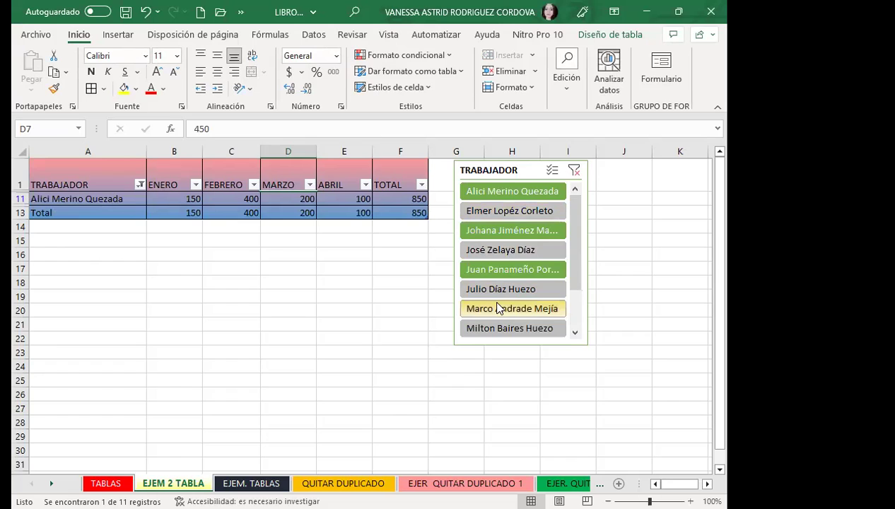
left_click(495, 308, "ctrl")
left_click(495, 327, "ctrl")
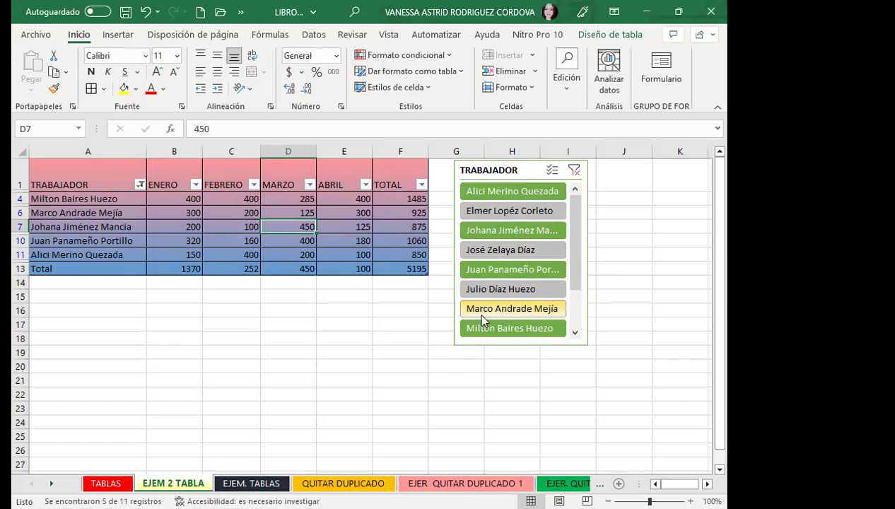
left_click_drag(570, 269, 569, 318)
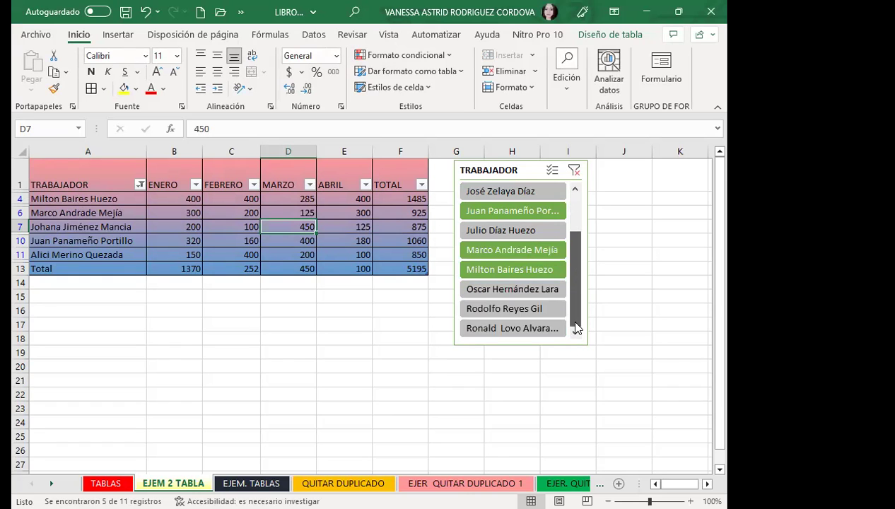
left_click(529, 329, "ctrl")
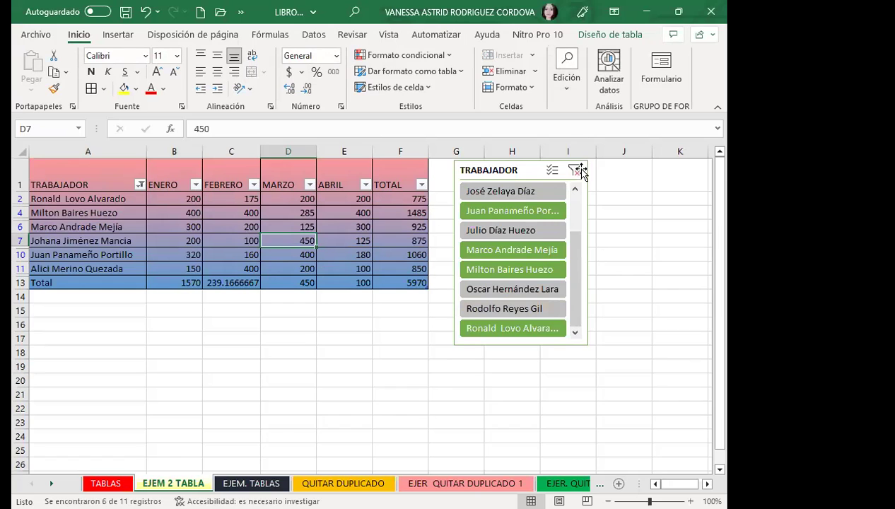
left_click(574, 171)
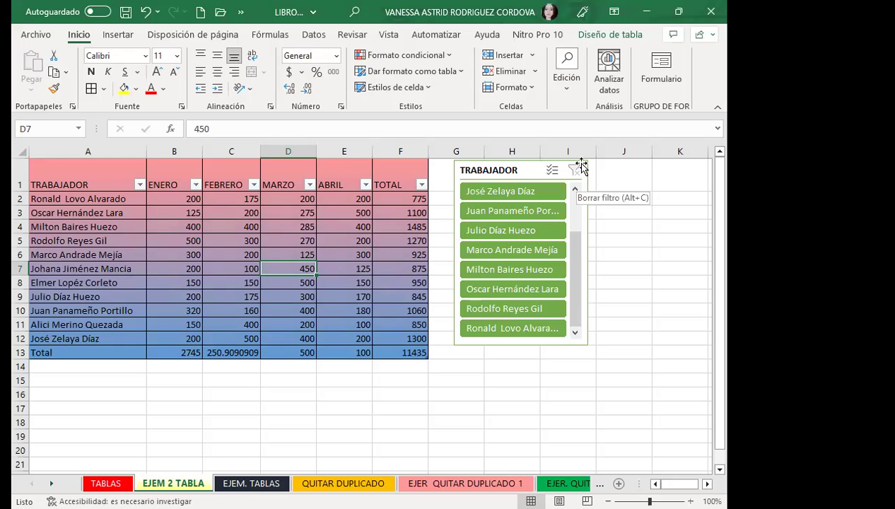
left_click(502, 215)
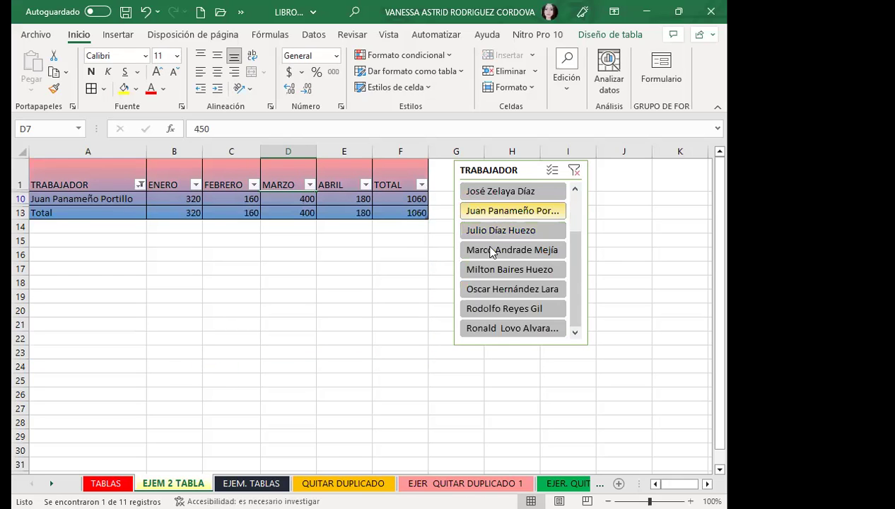
left_click_drag(493, 253, 490, 288)
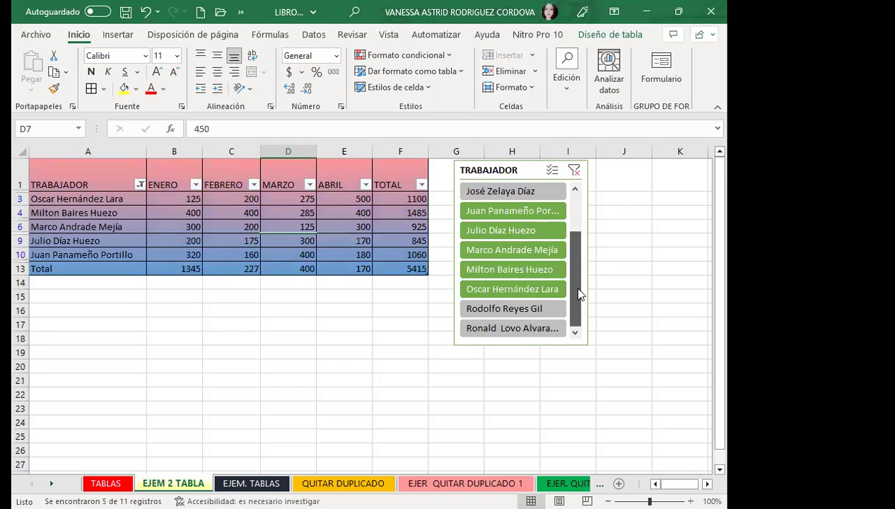
left_click(511, 331, "ctrl")
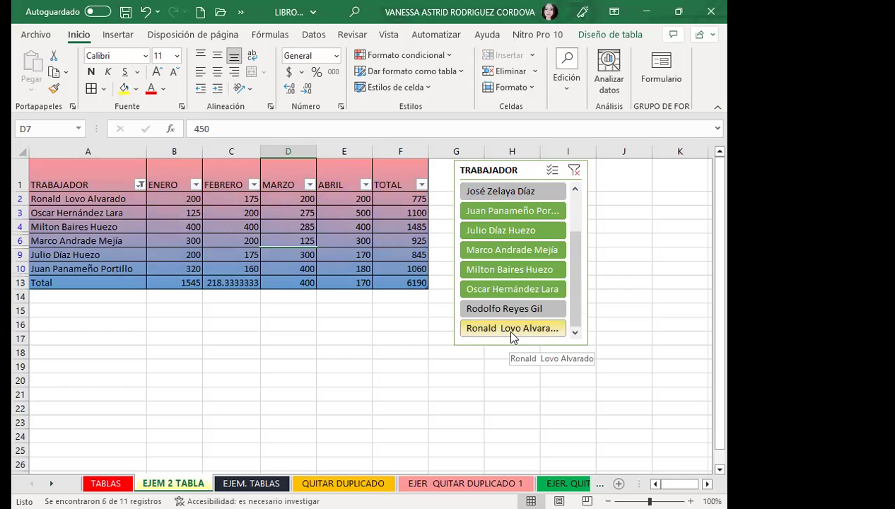
left_click(574, 171)
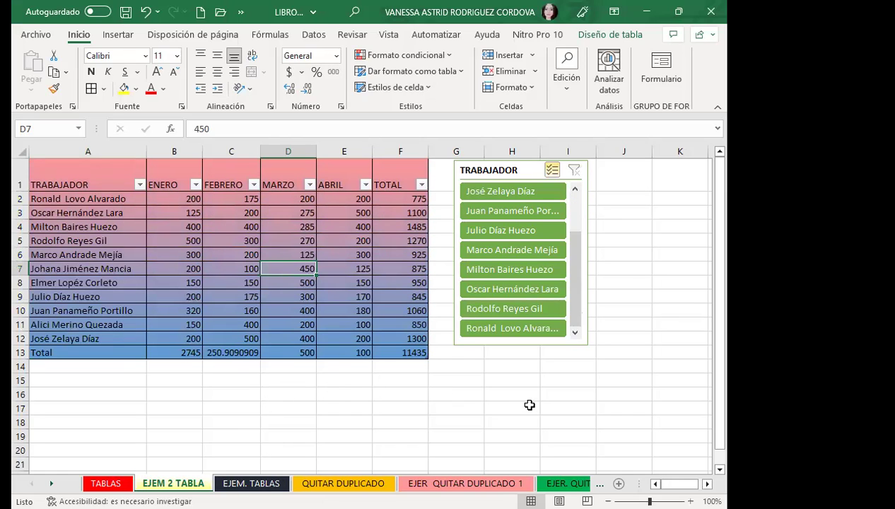
left_click(244, 483)
Step: Format the student grades A1:G20 as a table with an orange style
left_click(300, 357)
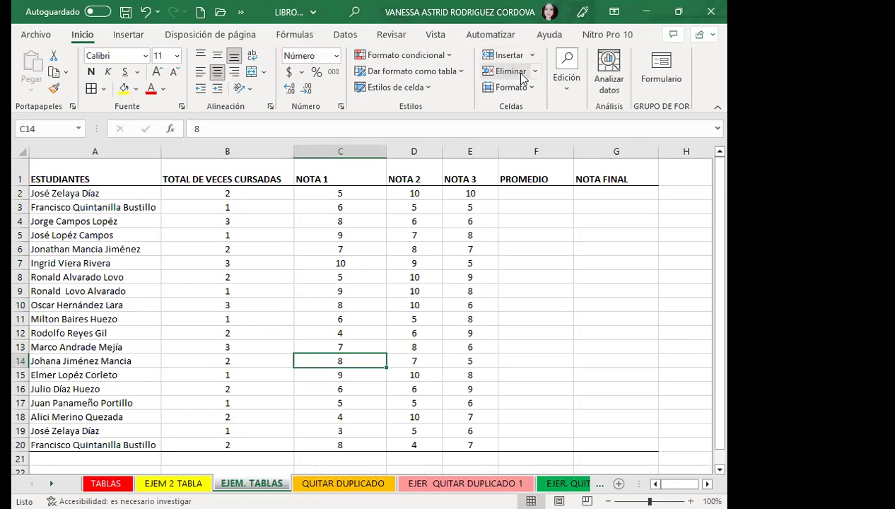
left_click(455, 69)
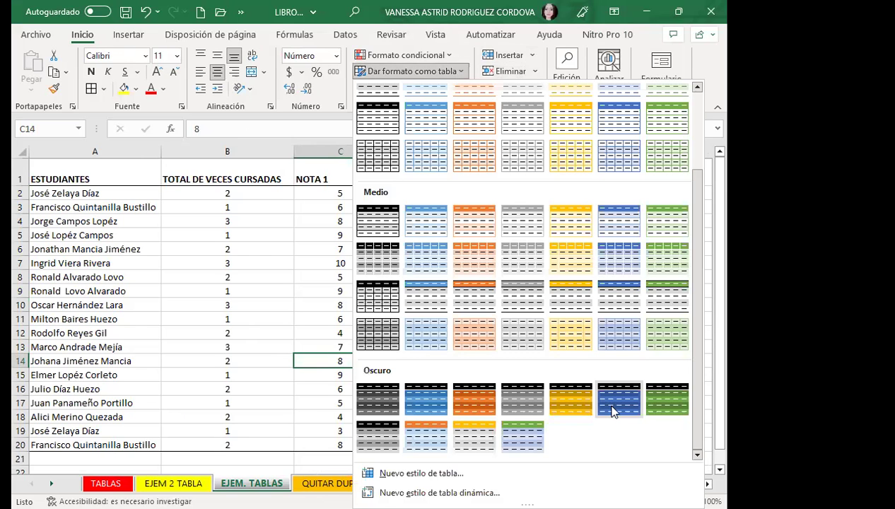
left_click(470, 400)
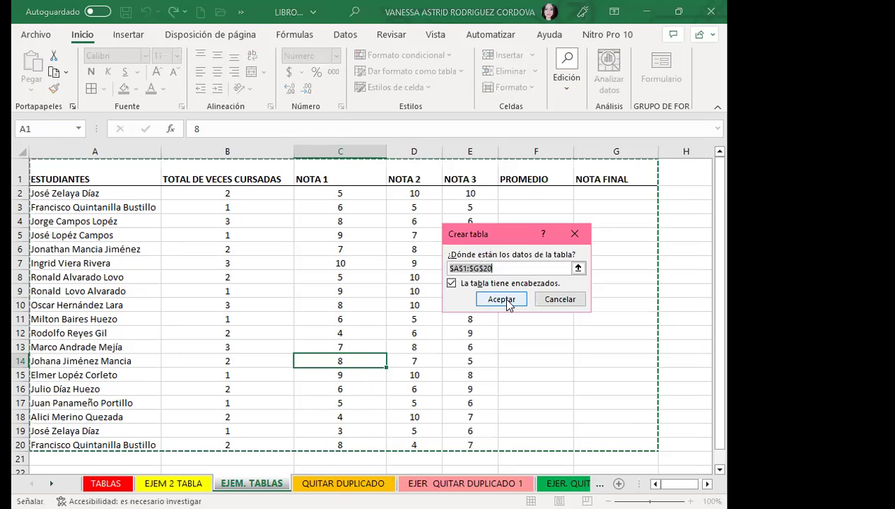
left_click(504, 299)
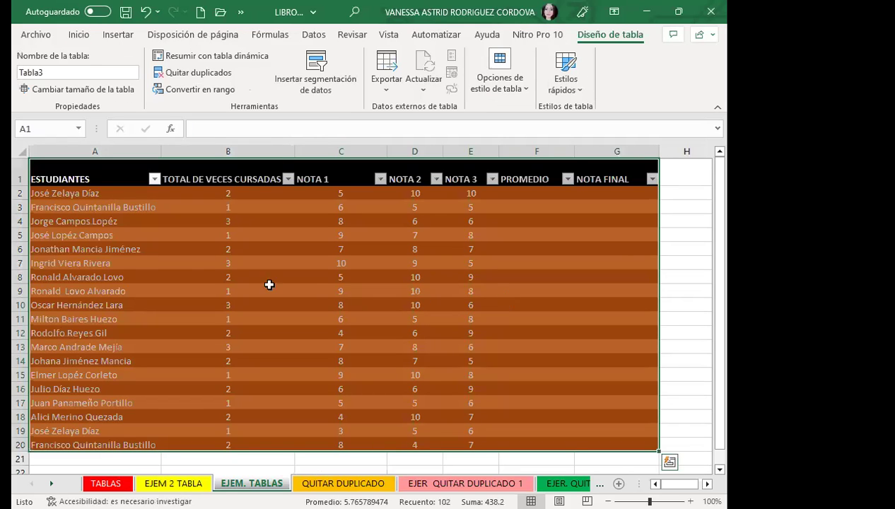
Step: Add a Total row and emphasize the first column and the NOTA FINAL last column
left_click(524, 95)
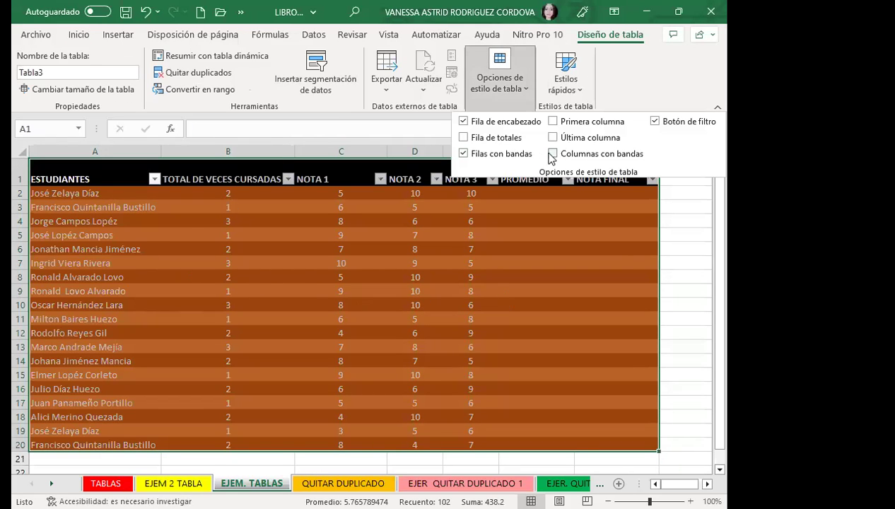
left_click(465, 139)
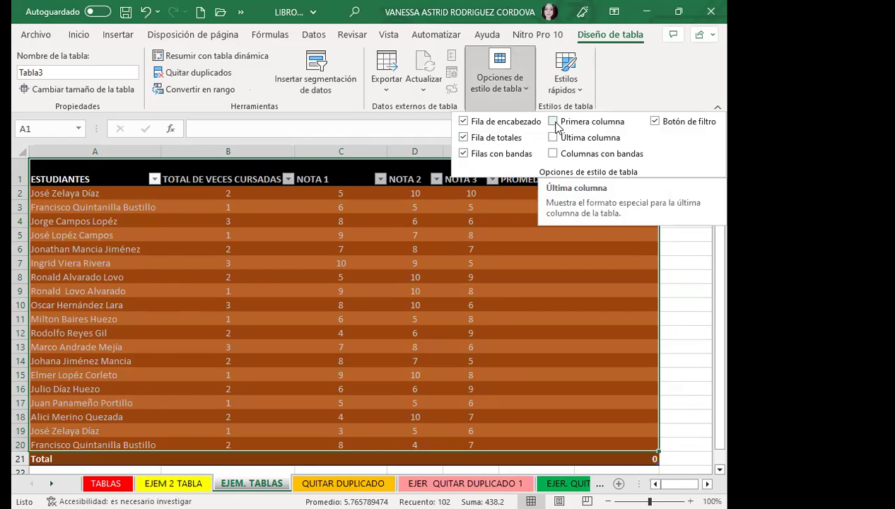
left_click(554, 123)
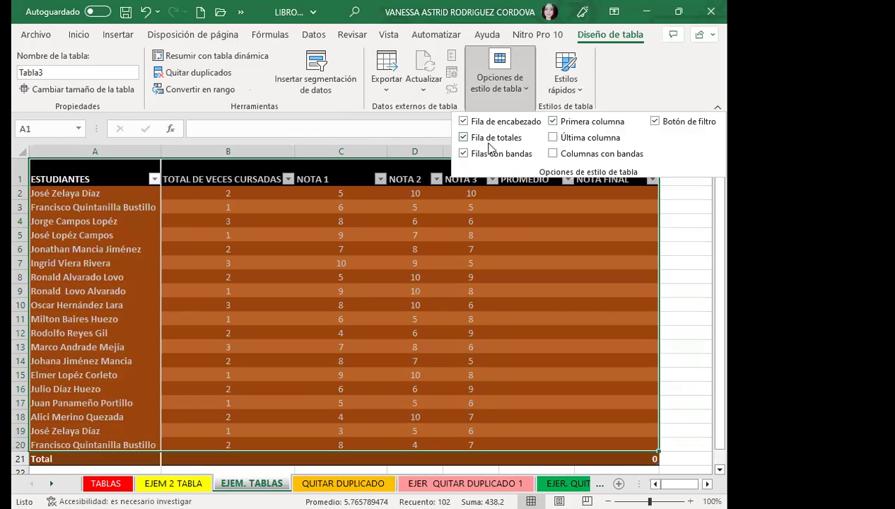
left_click(553, 137)
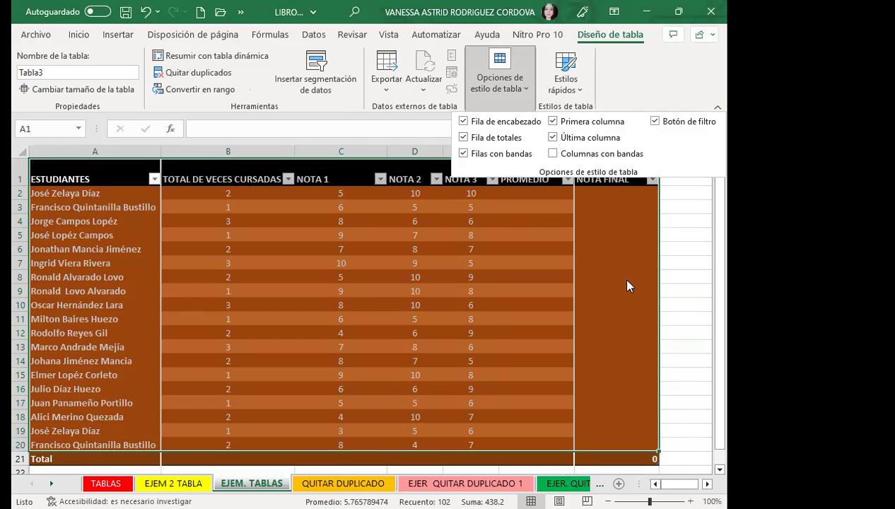
left_click(694, 277)
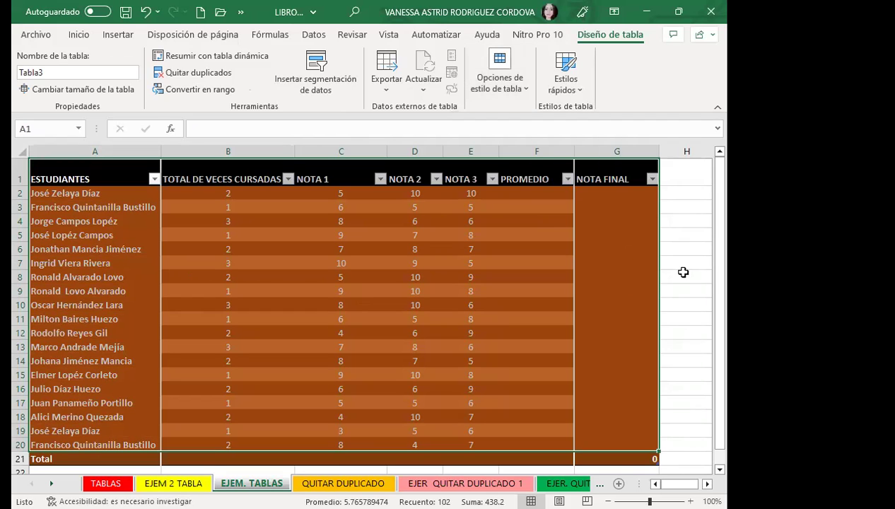
left_click(512, 191)
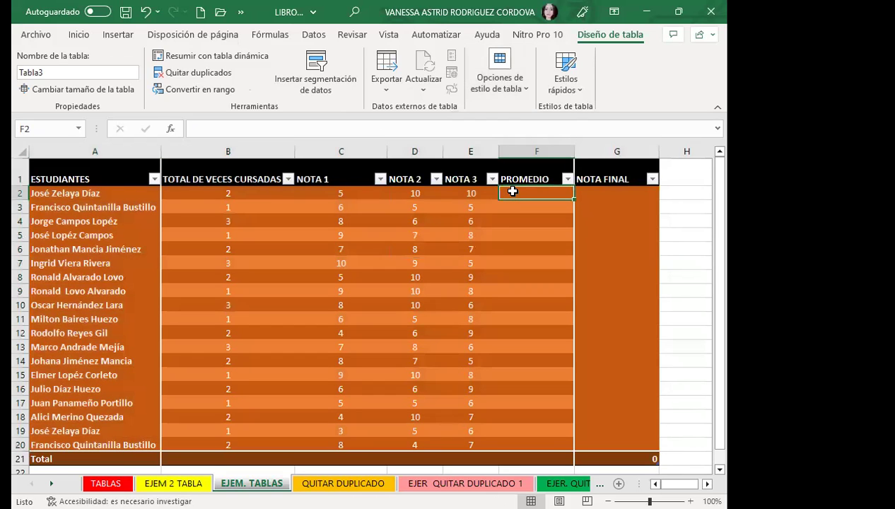
Step: Fill PROMEDIO with =PROMEDIO over each row's TOTAL DE VECES CURSADAS through NOTA 3
type("=P")
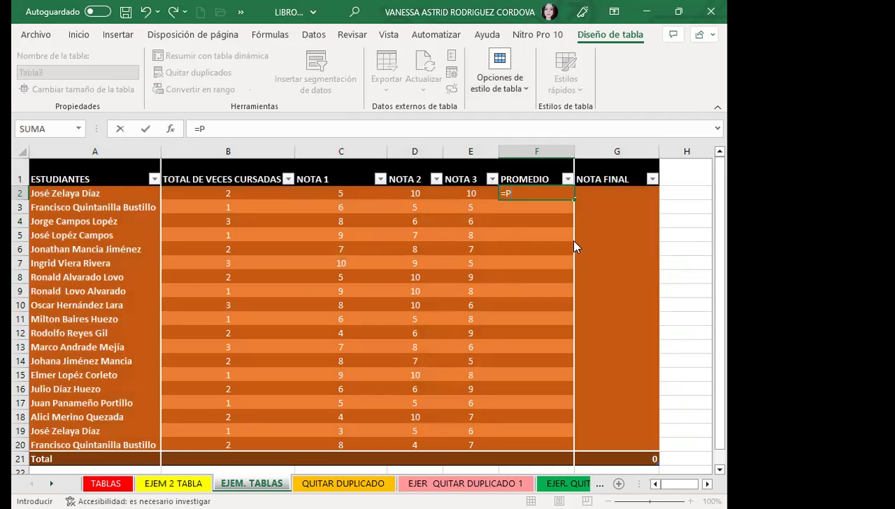
type("RO")
key("Tab")
left_click(288, 190)
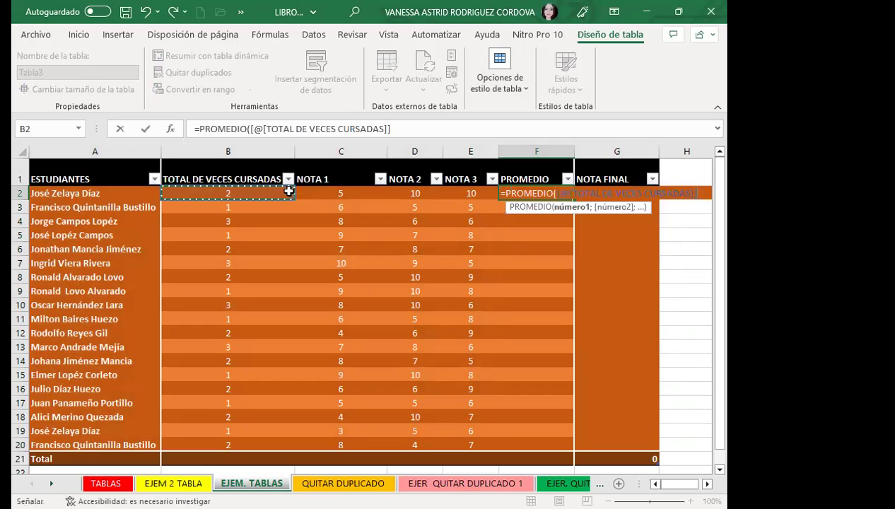
left_click_drag(288, 191, 456, 191)
key("Return")
left_click(528, 195)
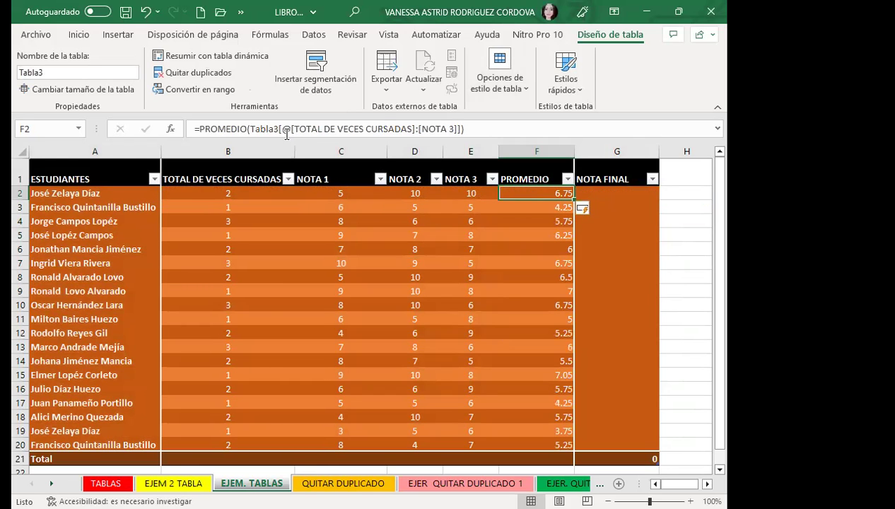
Step: Rename the grades table to TABLAS in the Nombre de la tabla box
left_click(64, 73)
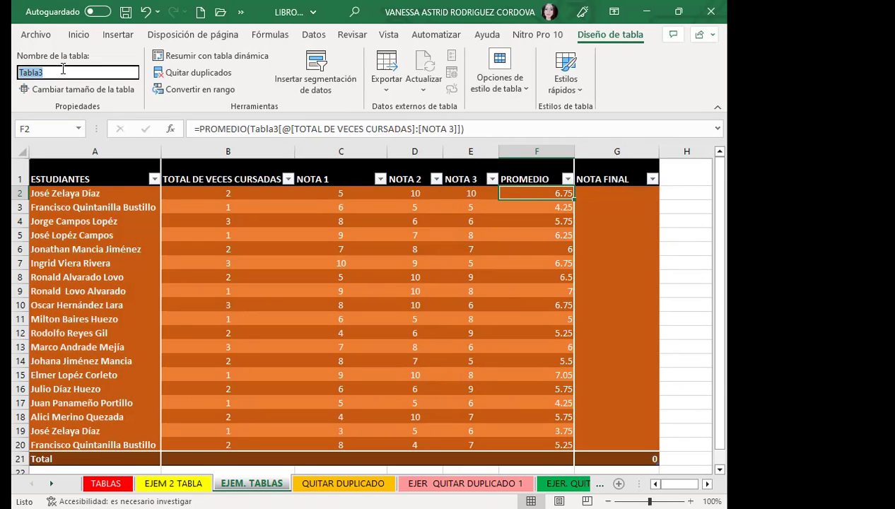
type("TABL")
left_click(519, 237)
left_click(497, 205)
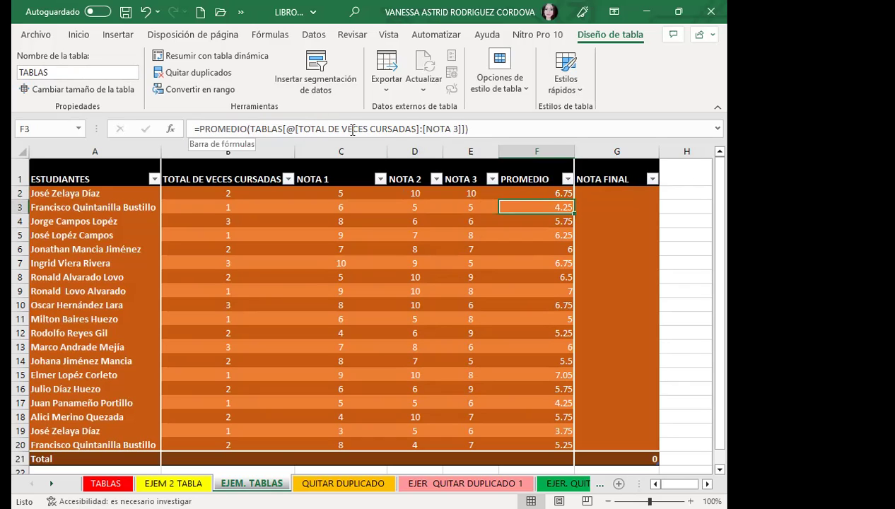
left_click(604, 191)
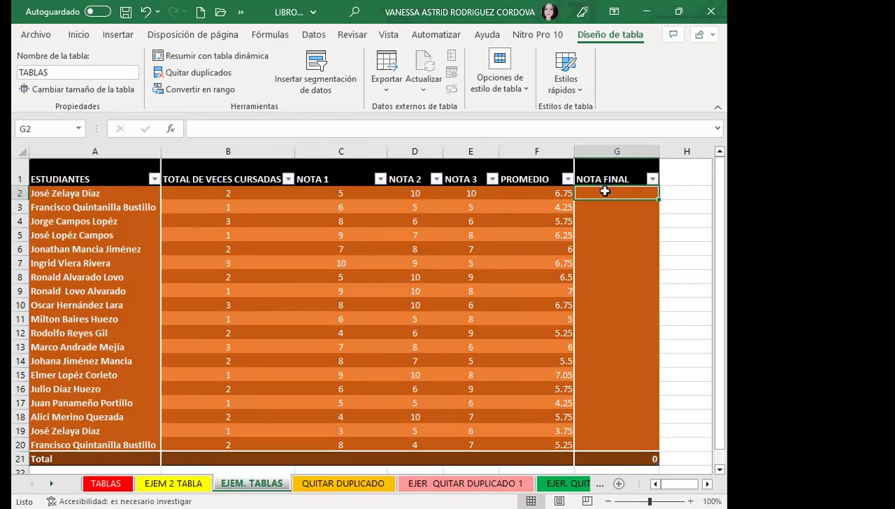
double_click(658, 150)
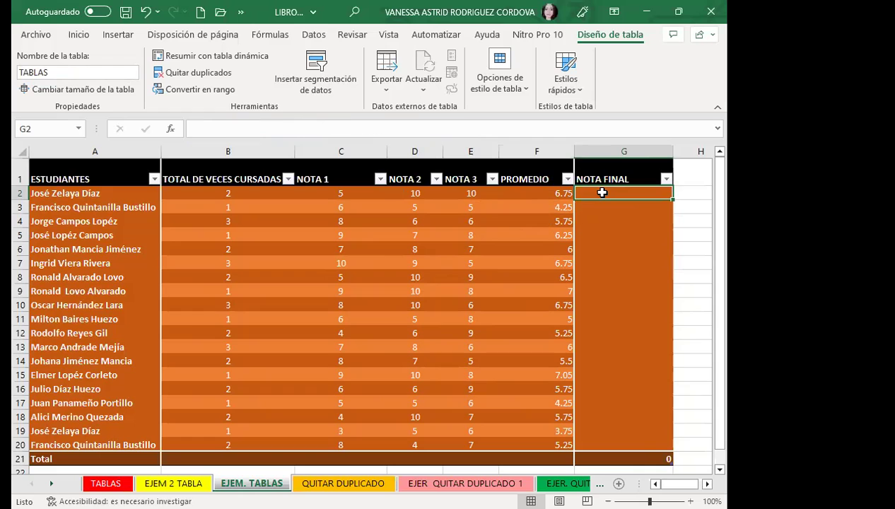
left_click(510, 195)
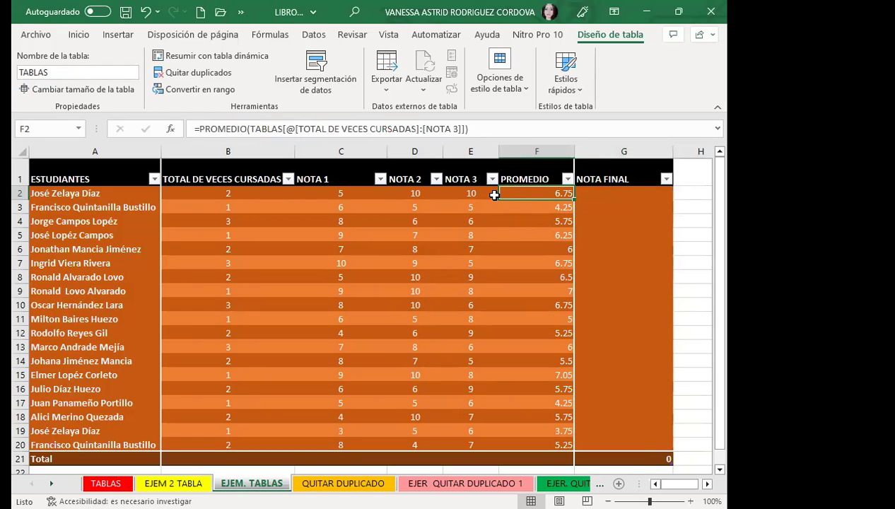
left_click(598, 195)
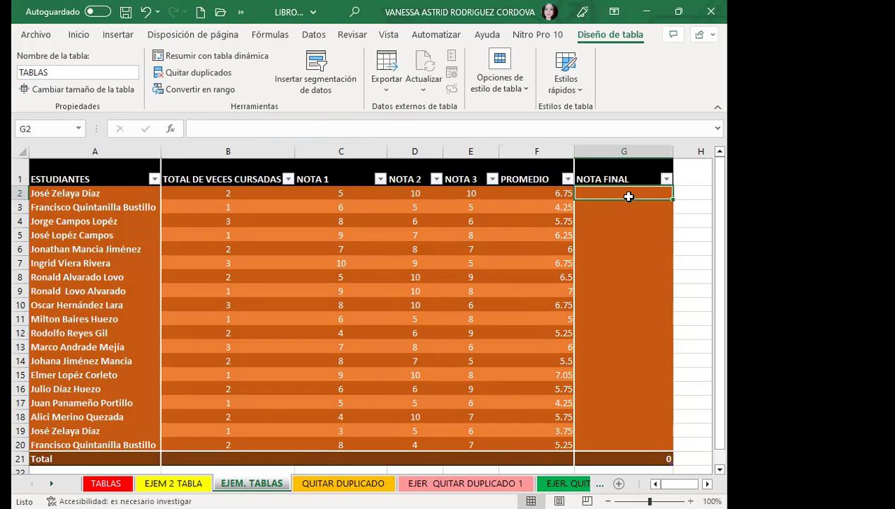
type("=")
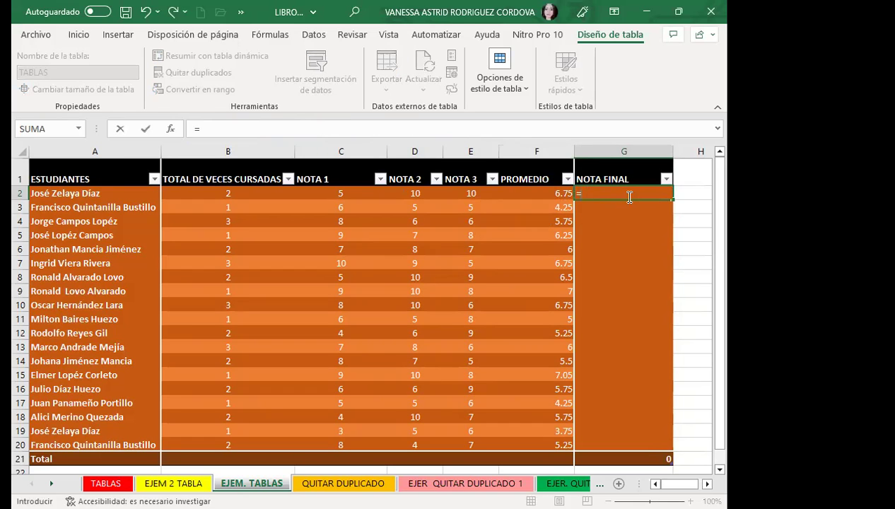
type("SI(")
left_click(546, 194)
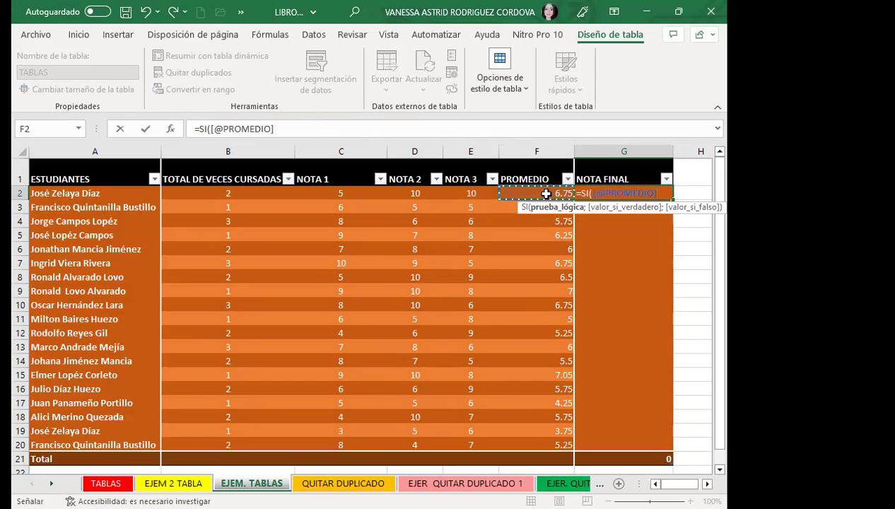
type(">=")
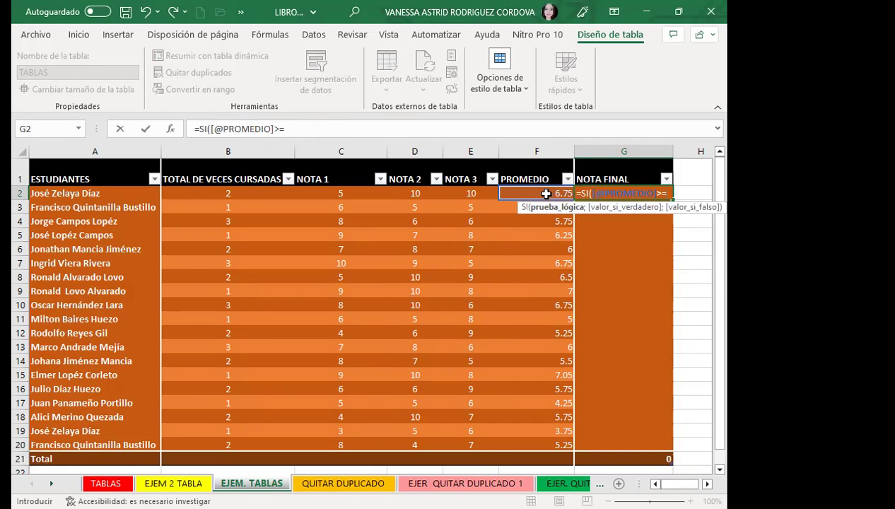
type("6;\"")
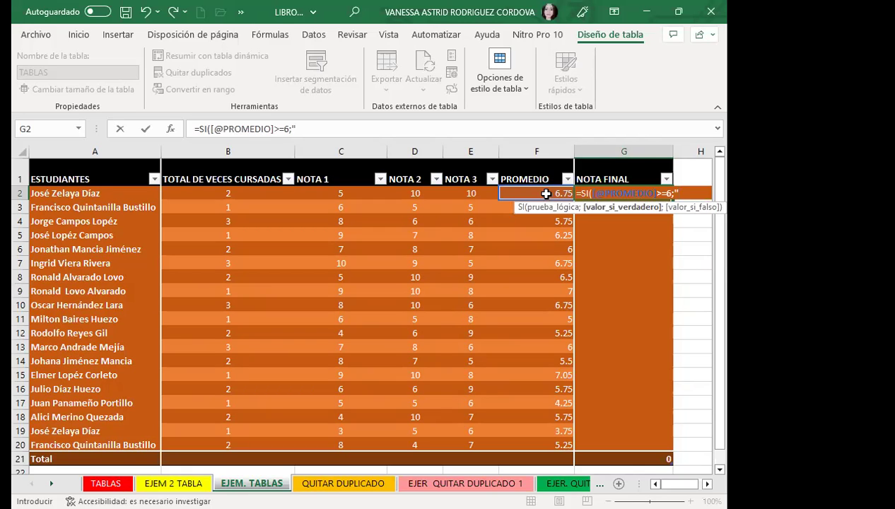
type("APROBADO\";\"")
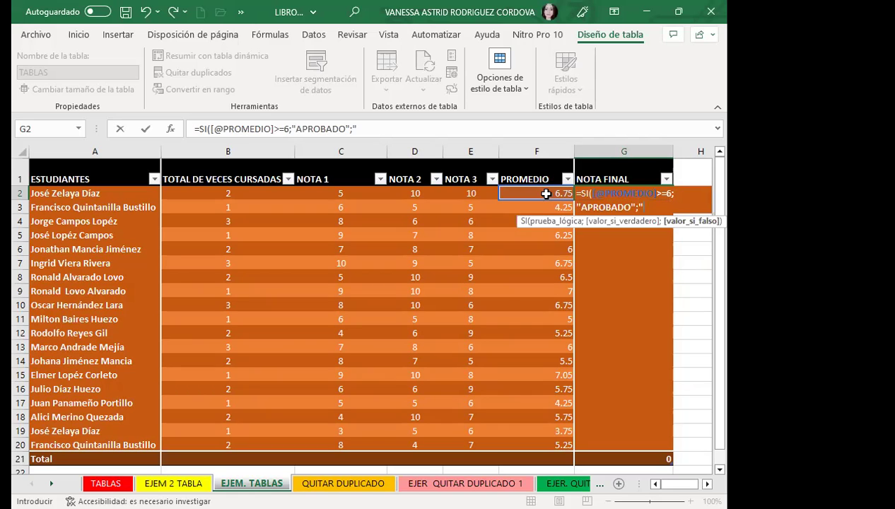
type("REPROBADO")
key("Return")
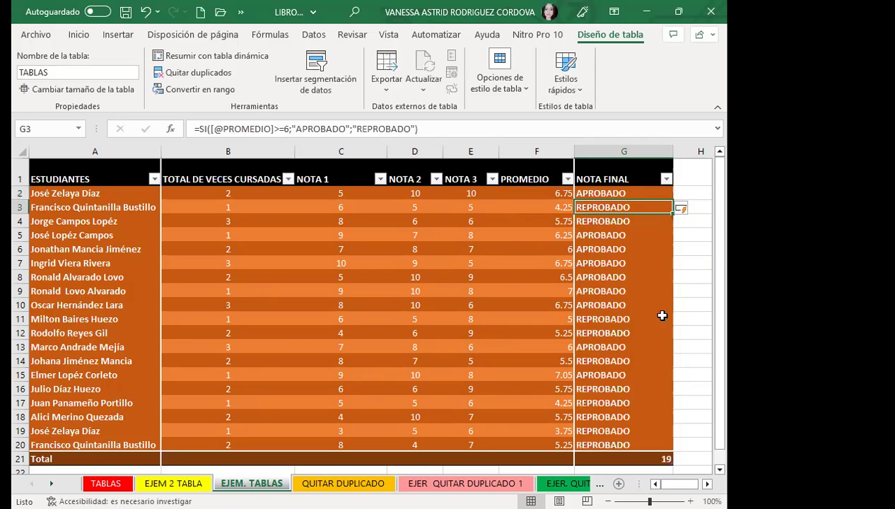
left_click(624, 193)
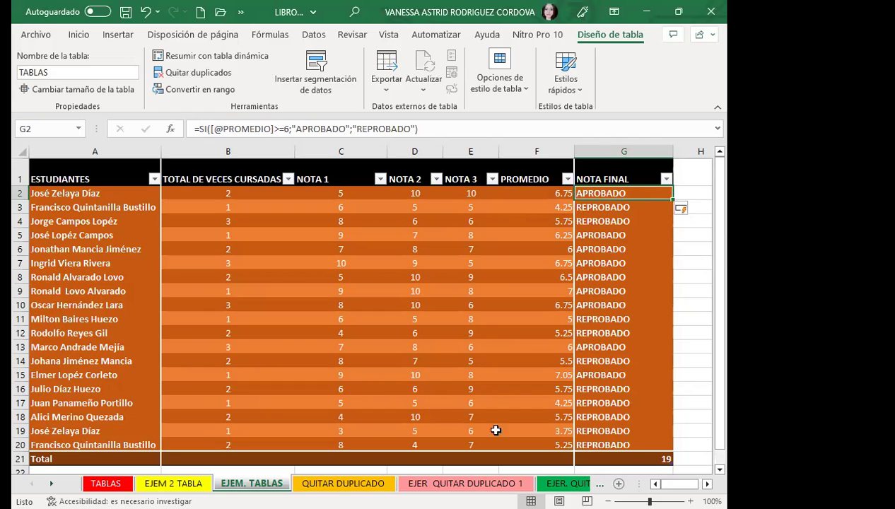
Step: Keep the NOTA FINAL total as a count and set the NOTA 1 total to a count
left_click(604, 458)
scroll(699, 438, "down", 1)
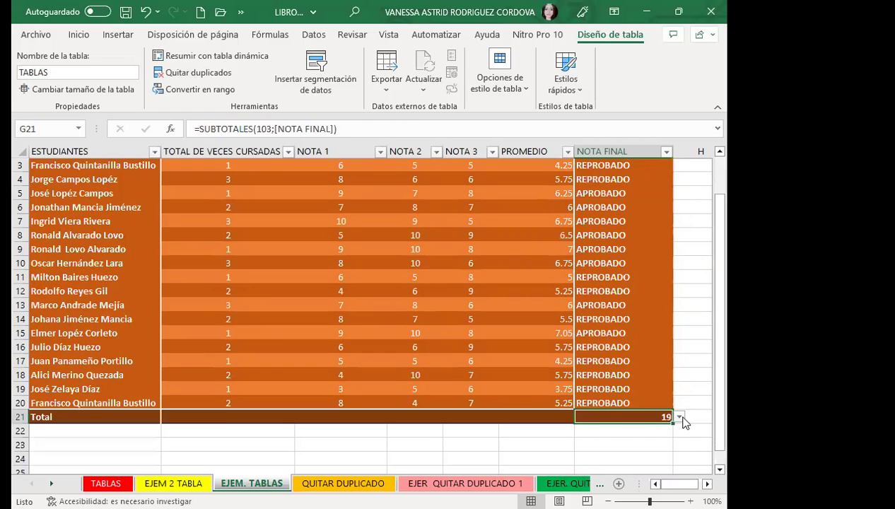
left_click(680, 419)
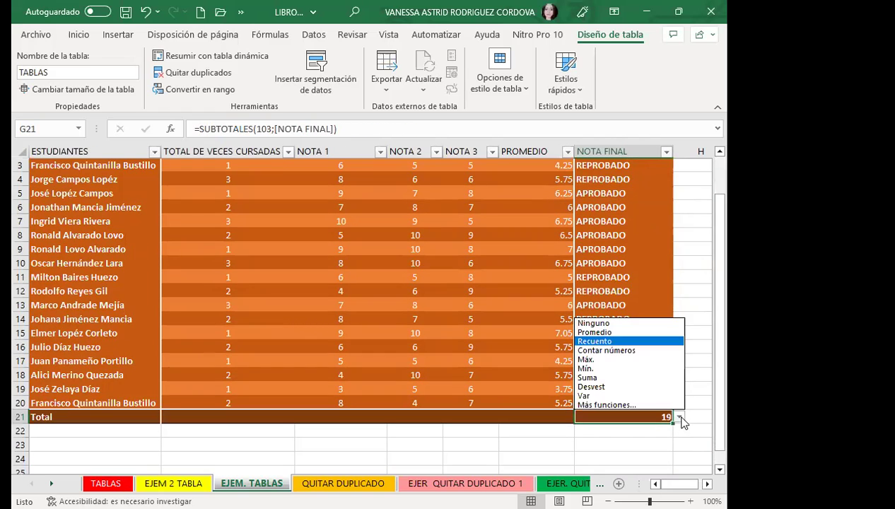
left_click(680, 417)
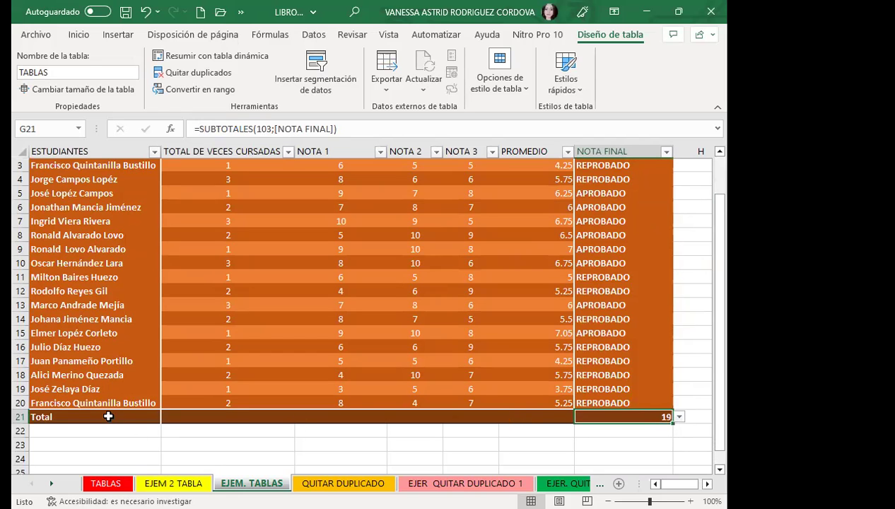
left_click(221, 417)
left_click(300, 417)
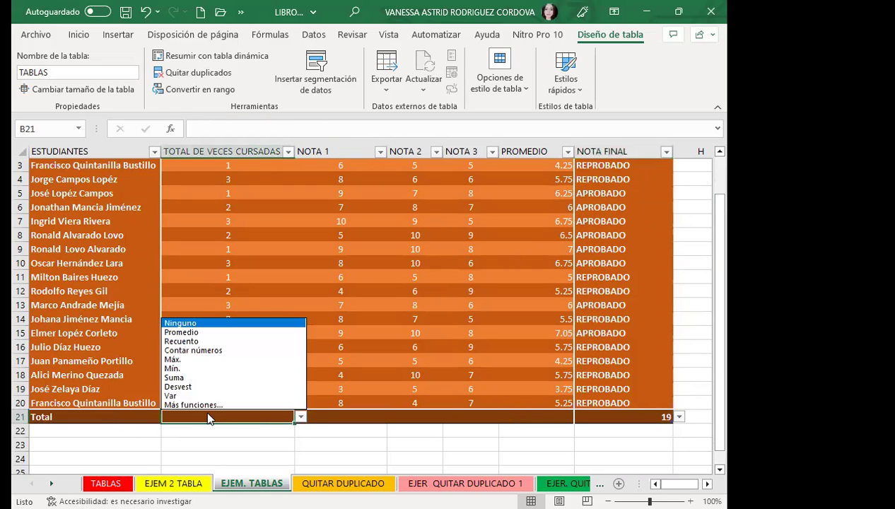
left_click(182, 378)
left_click(347, 417)
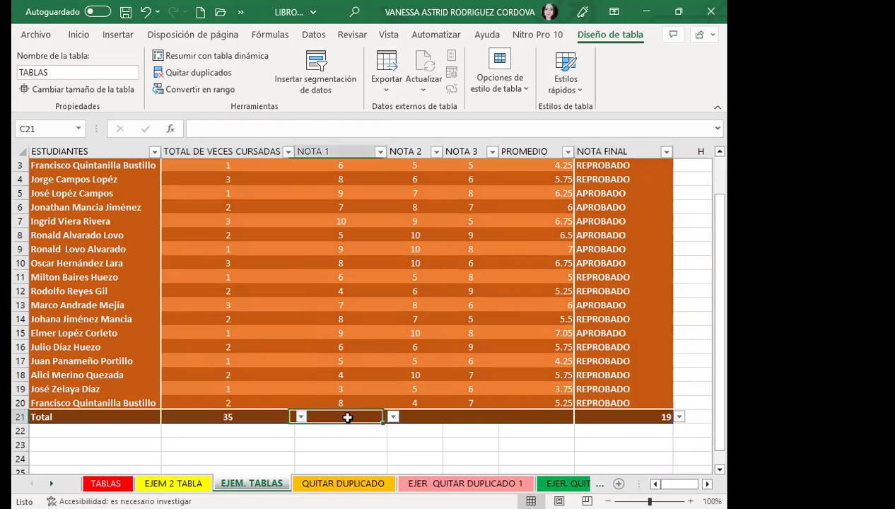
left_click(393, 417)
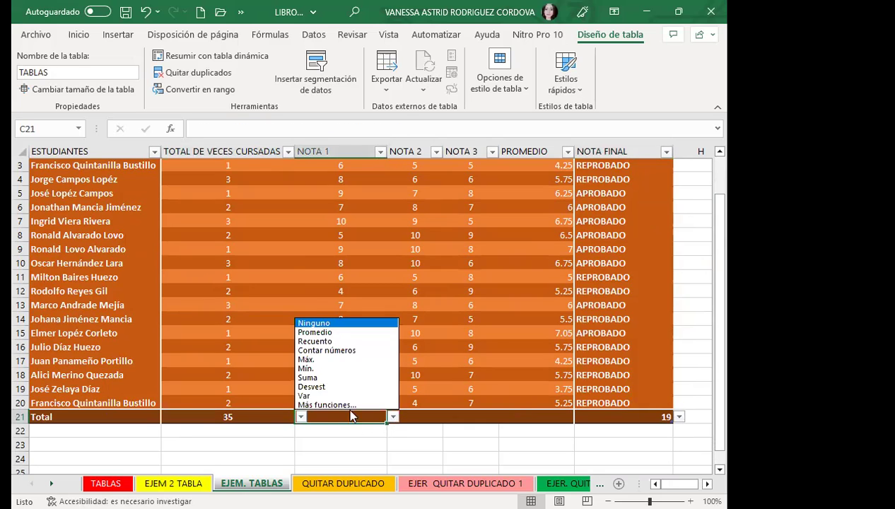
left_click(326, 350)
Step: Set the TOTAL DE VECES CURSADAS and NOTA 2 totals to their minimums
left_click(255, 416)
left_click(300, 417)
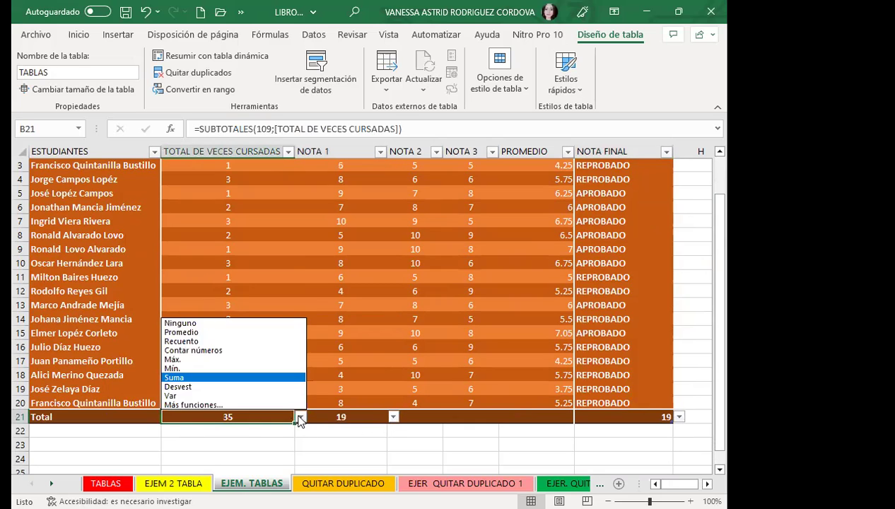
left_click(176, 368)
left_click(423, 417)
left_click(449, 417)
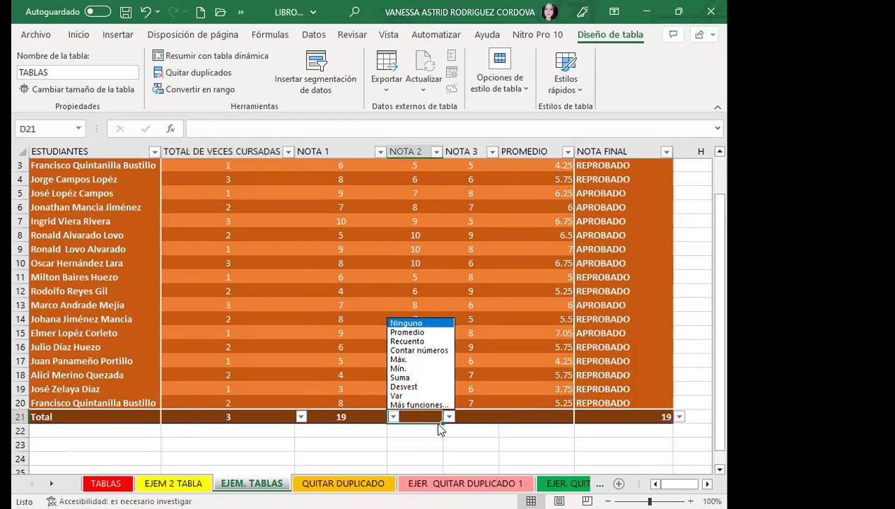
left_click(400, 368)
Step: Average the PROMEDIO total and sum the NOTA 3 total to 135
left_click(510, 421)
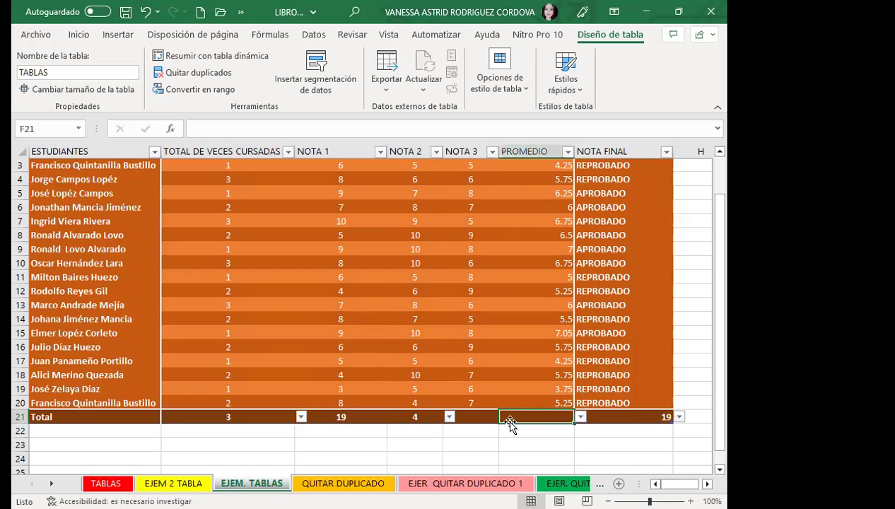
left_click(580, 417)
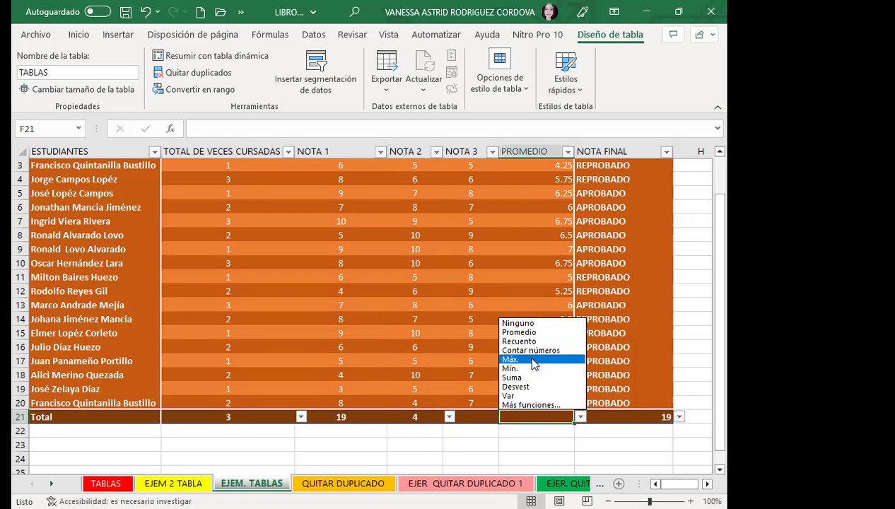
left_click(524, 332)
left_click(473, 416)
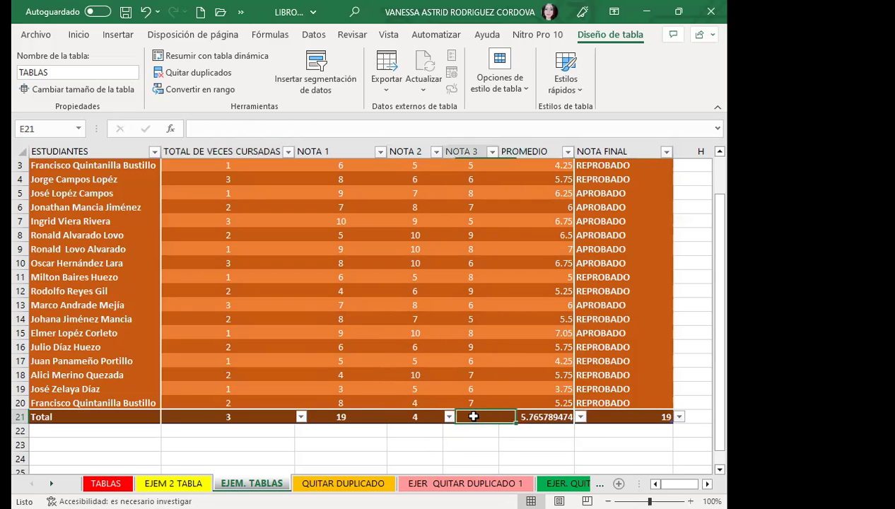
left_click(505, 417)
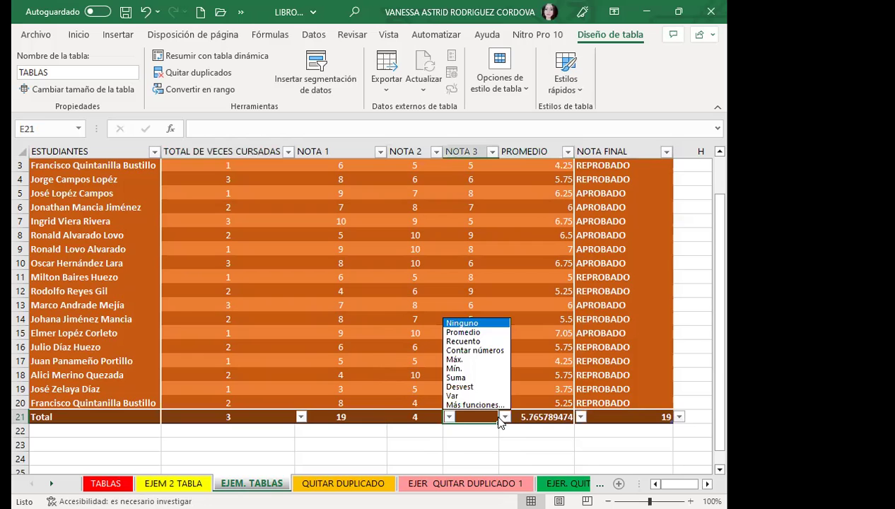
left_click(456, 379)
left_click(388, 458)
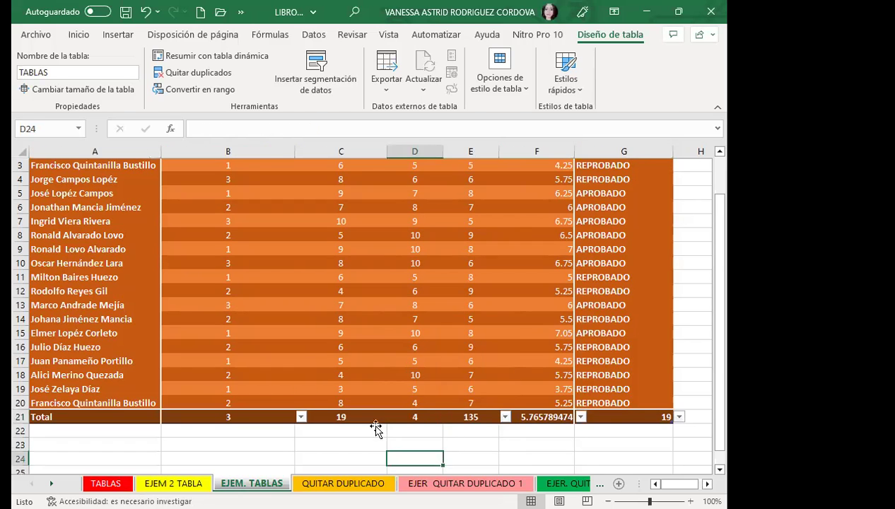
scroll(396, 269, "up", 1)
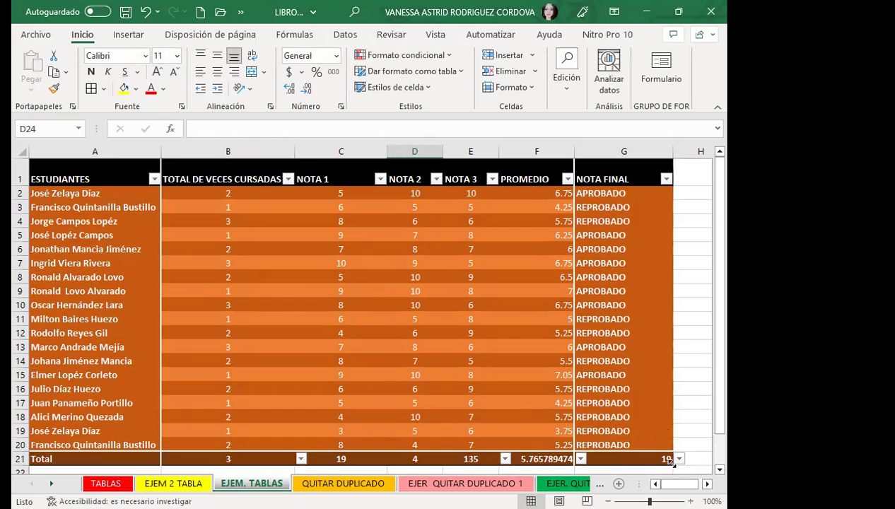
scroll(494, 424, "right", 3)
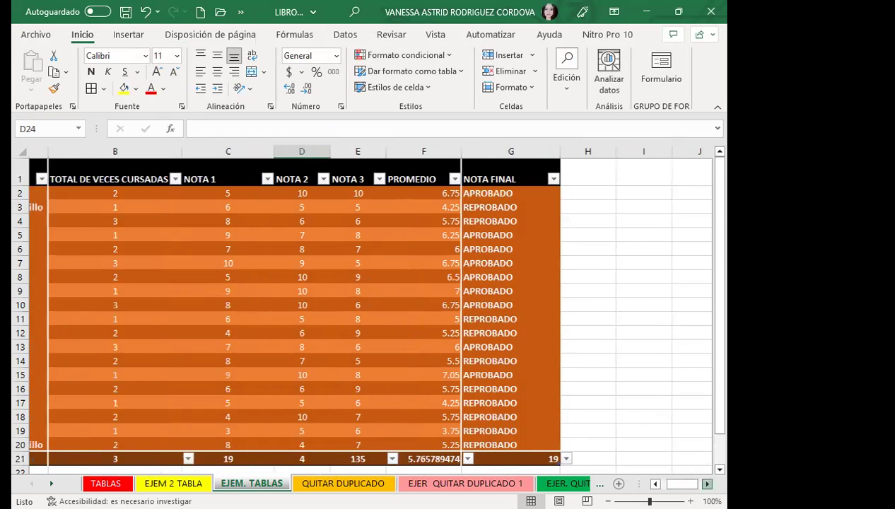
left_click(501, 262)
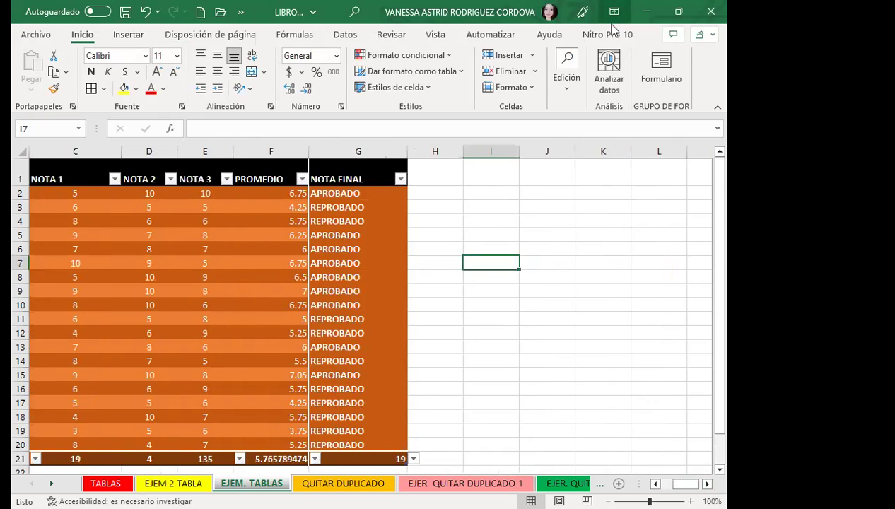
left_click(277, 220)
Step: Insert ESTUDIANTES and TOTAL DE VECES CURSADAS slicers, moving the latter to columns K–L
left_click(610, 34)
left_click(316, 70)
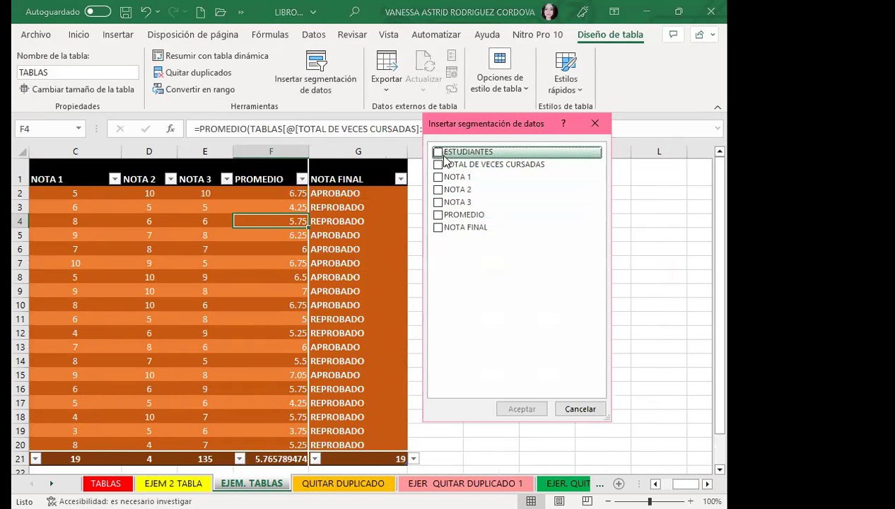
left_click(438, 151)
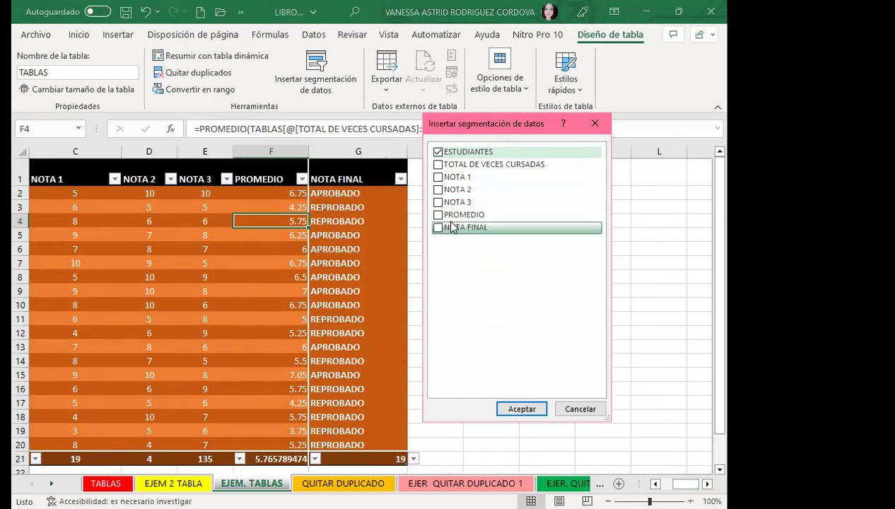
left_click(484, 164)
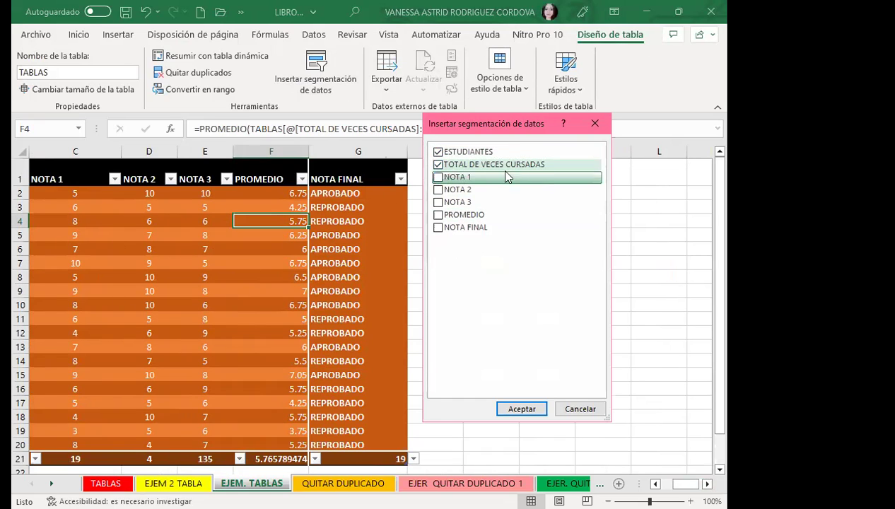
left_click(520, 408)
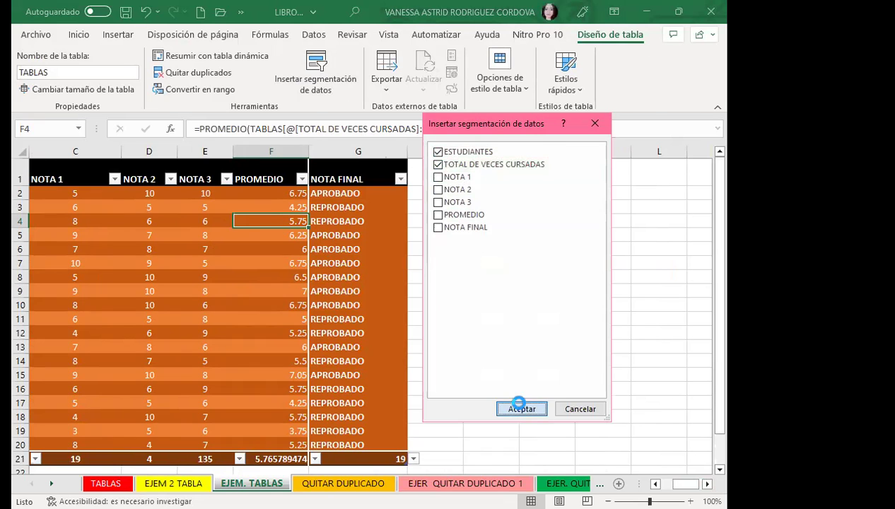
left_click_drag(543, 239, 675, 183)
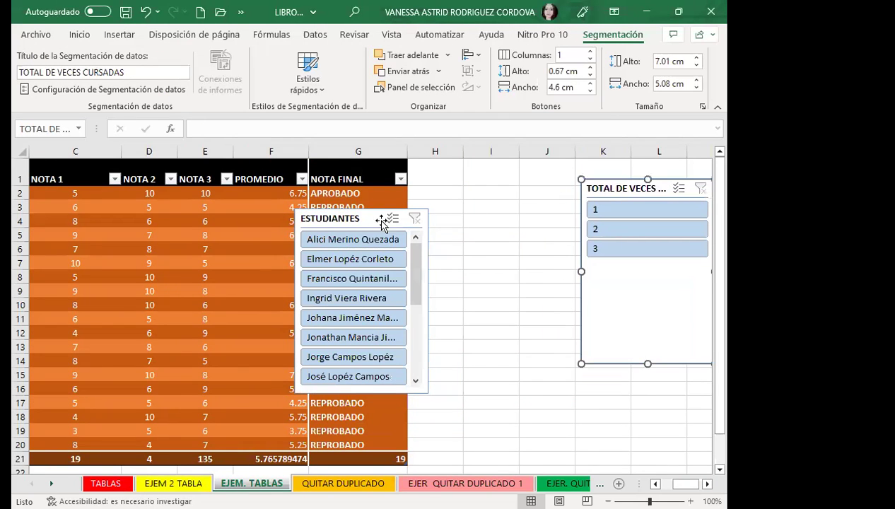
Step: Place the ESTUDIANTES slicer beside the other slicer and give it a dark blue style
left_click_drag(381, 221, 518, 190)
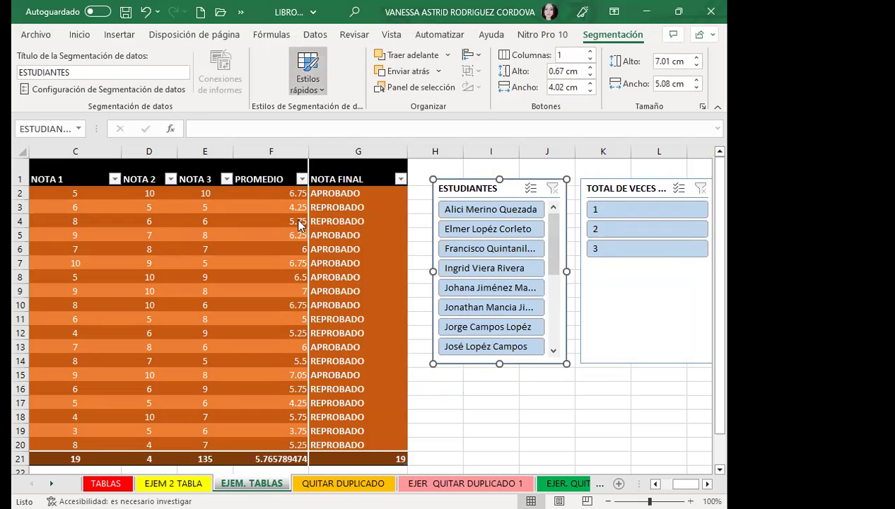
left_click(308, 71)
left_click(346, 235)
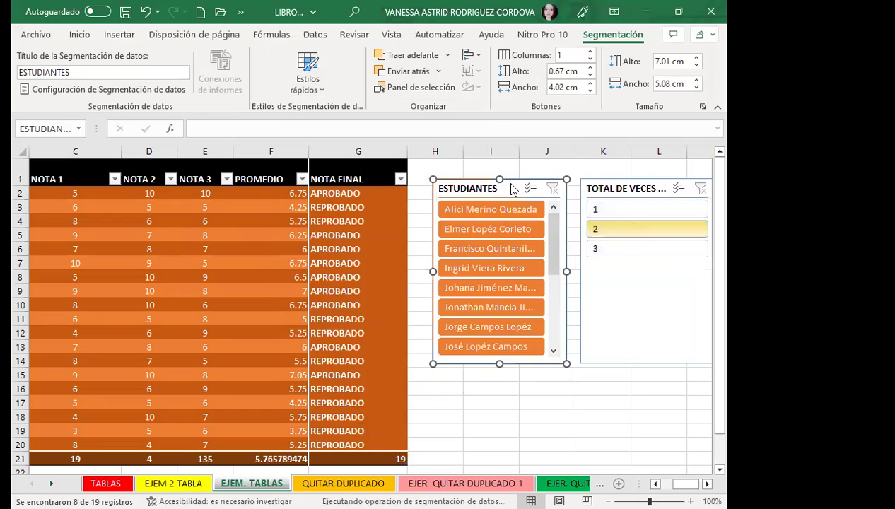
left_click(308, 74)
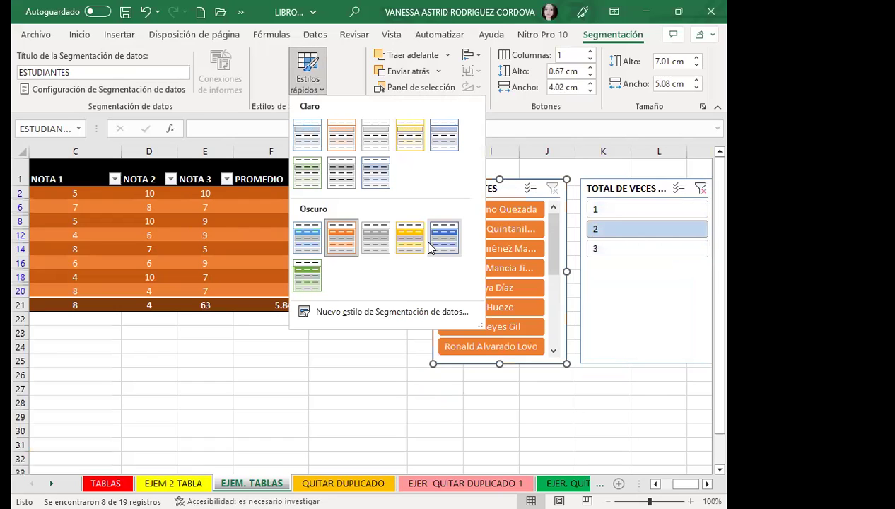
left_click(431, 241)
Step: Give the TOTAL DE VECES CURSADAS slicer dark orange and filter the table to one student
left_click(643, 318)
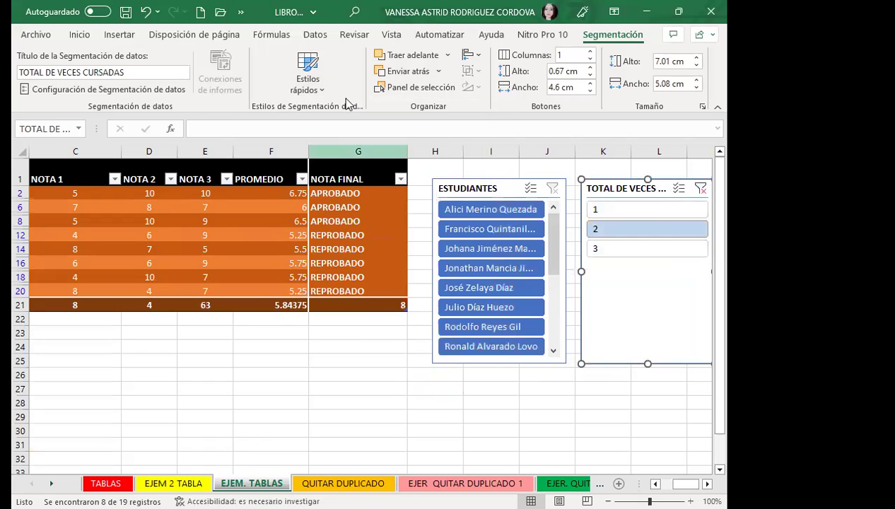
left_click(308, 74)
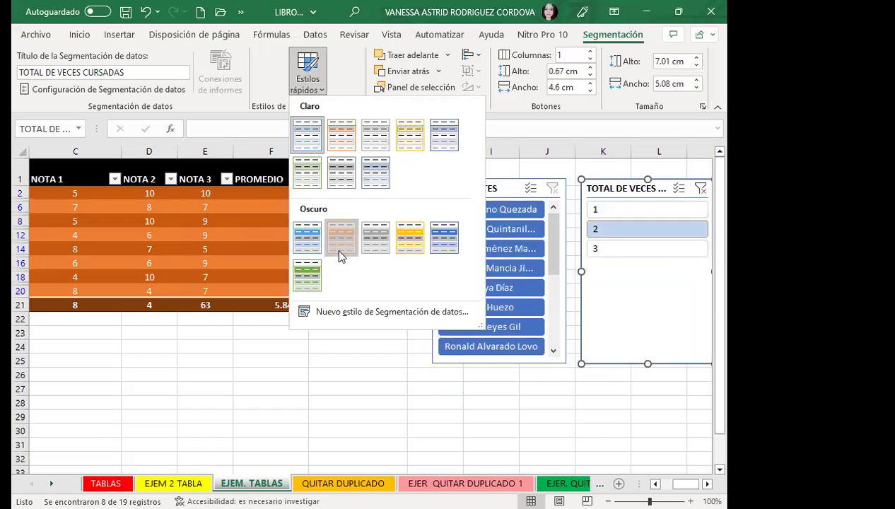
left_click(339, 240)
left_click(482, 326)
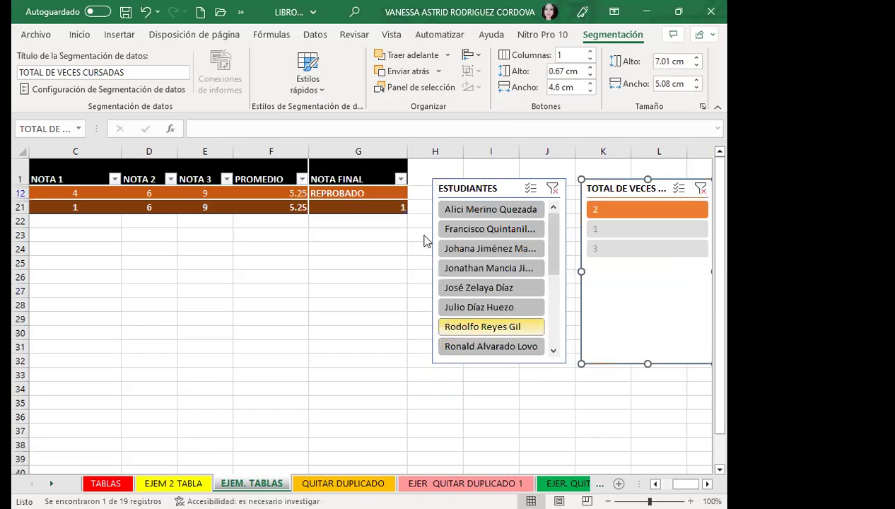
left_click(321, 90)
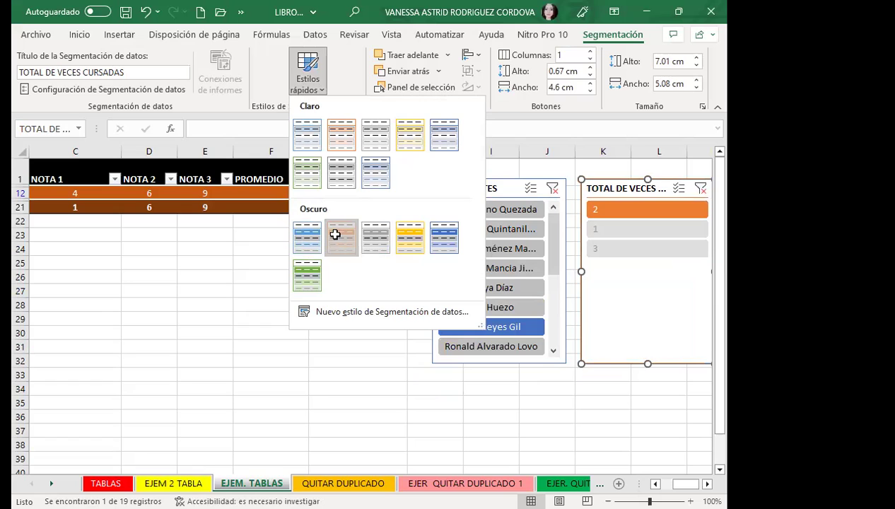
left_click(335, 234)
Step: Filter the grades table to several different single students with the ESTUDIANTES slicer
scroll(508, 286, "down", 3)
left_click(486, 268)
left_click(475, 195)
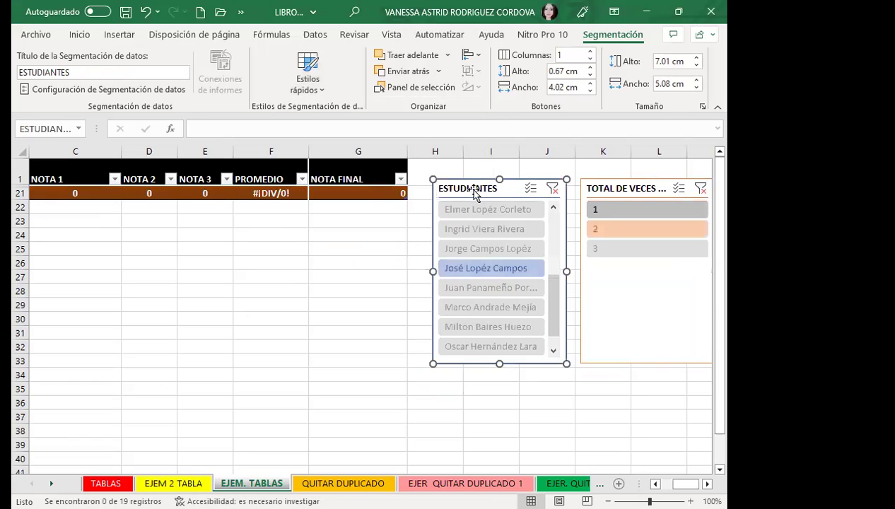
left_click(472, 212)
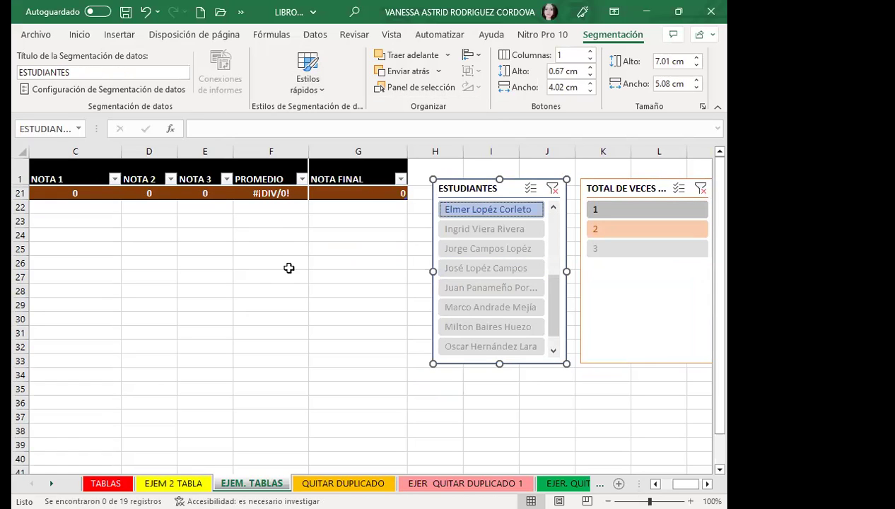
left_click(497, 230)
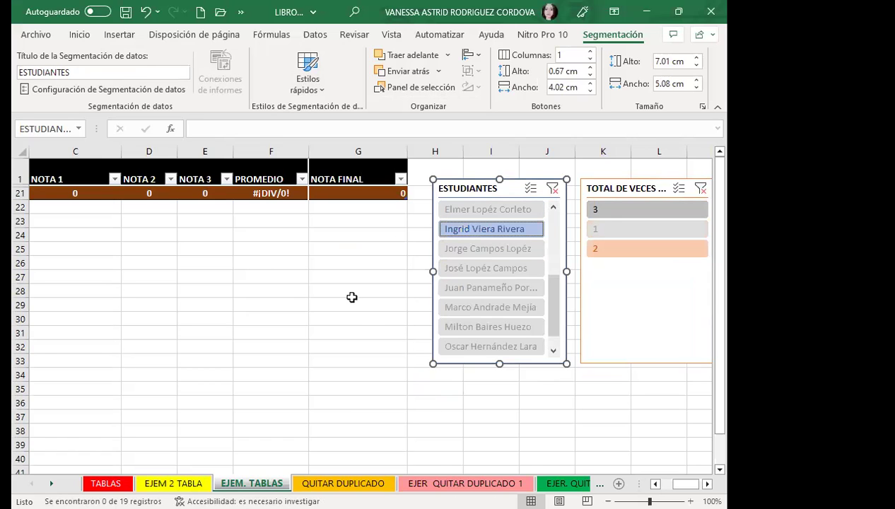
left_click(655, 483)
left_click(655, 484)
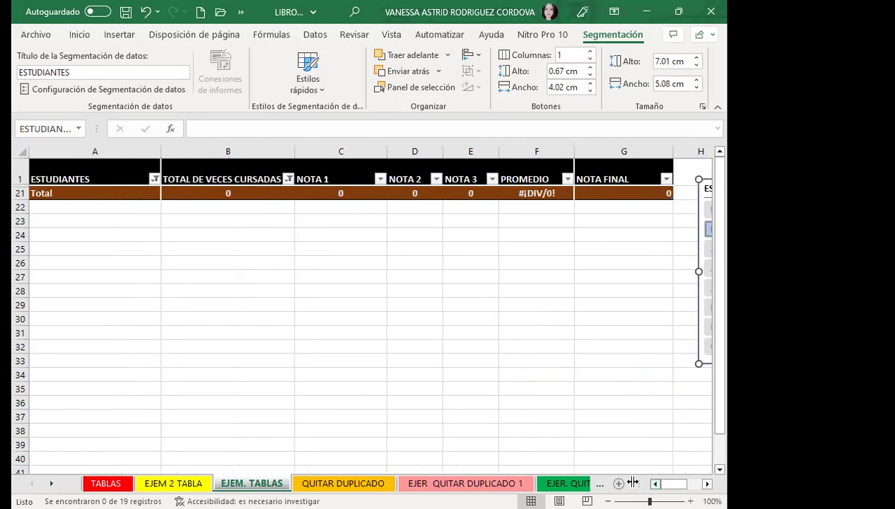
left_click(707, 484)
scroll(671, 468, "right", 3)
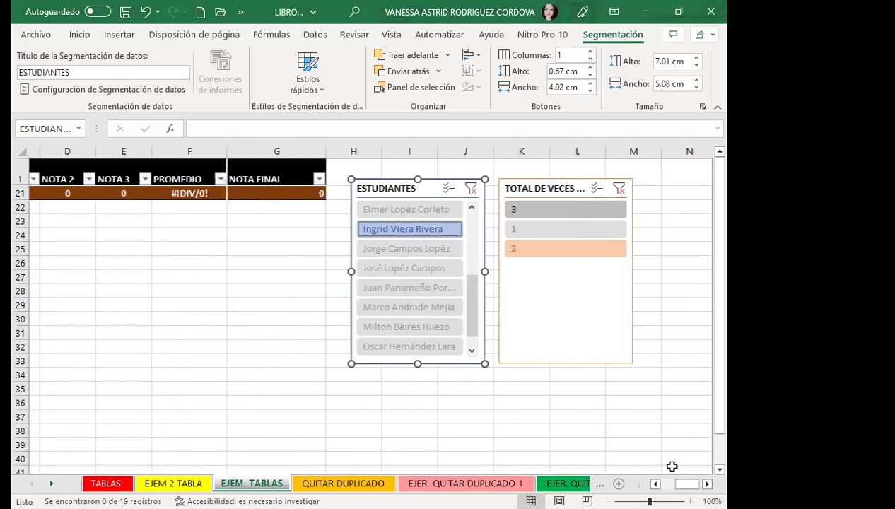
left_click(407, 284)
Step: Clear the name filter, then select several students combined with times-taken values 3 and 1
left_click(460, 188)
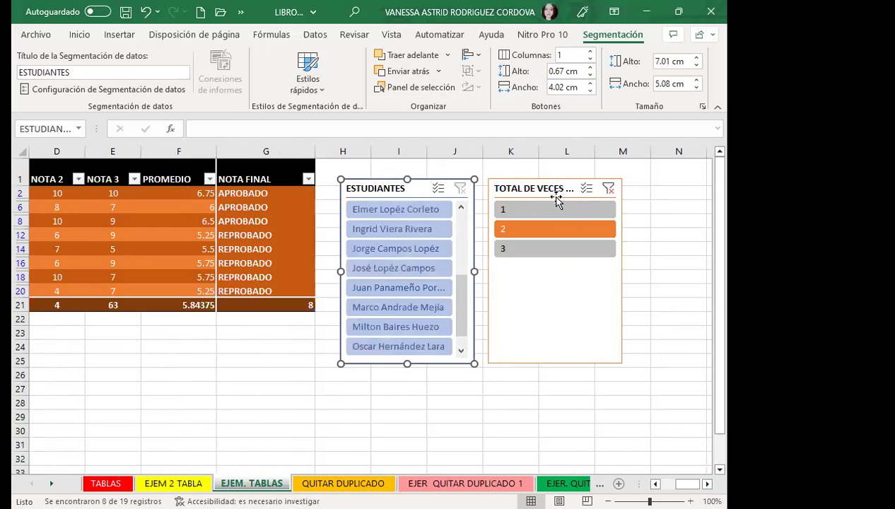
left_click(418, 269)
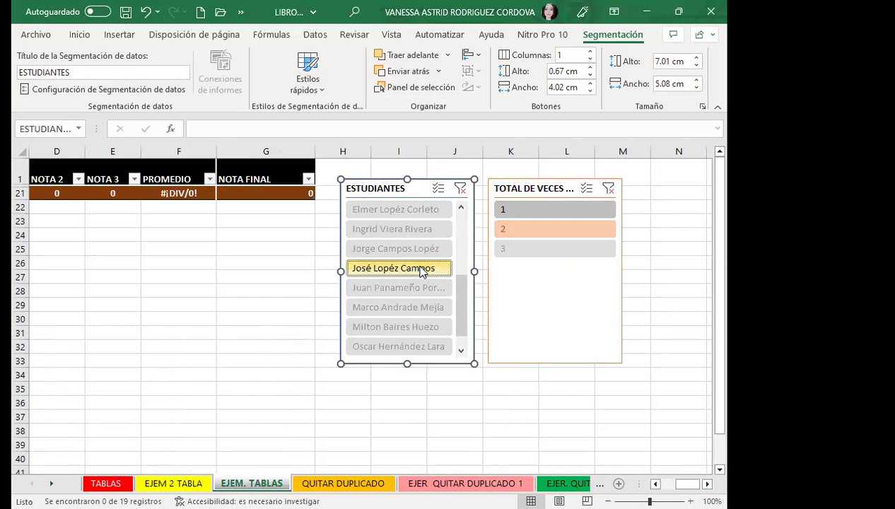
left_click(536, 247)
left_click(535, 210)
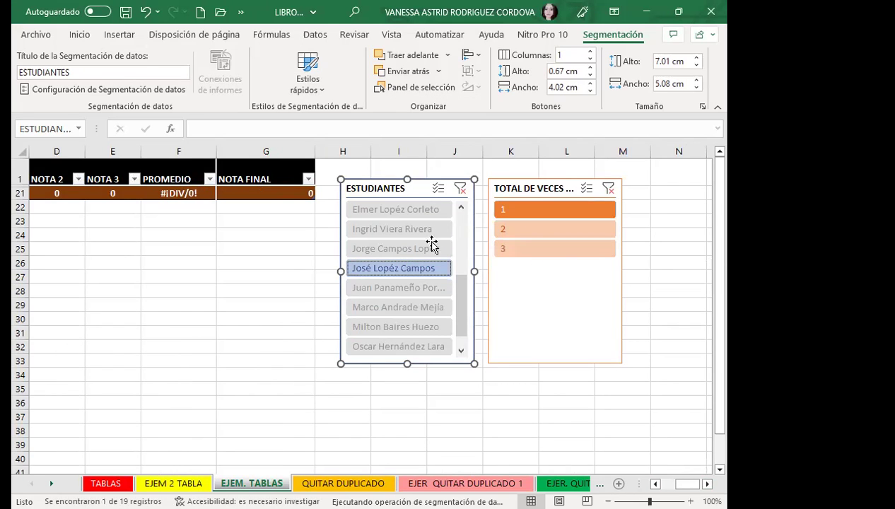
left_click(396, 229)
left_click(391, 271, "ctrl")
left_click(385, 288, "ctrl")
left_click(381, 326, "ctrl")
left_click(383, 305, "ctrl")
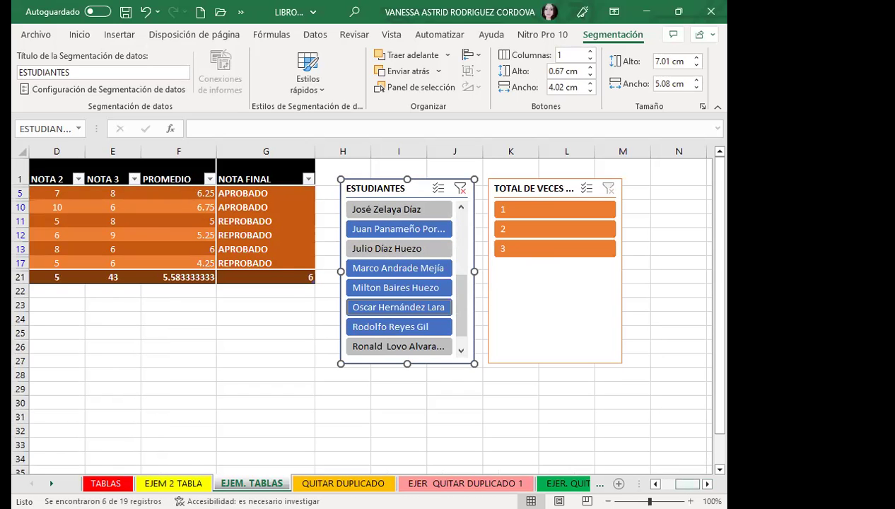
Step: Filter TOTAL DE VECES CURSADAS to 1, then 2, alongside the selected students
scroll(273, 203, "left", 3)
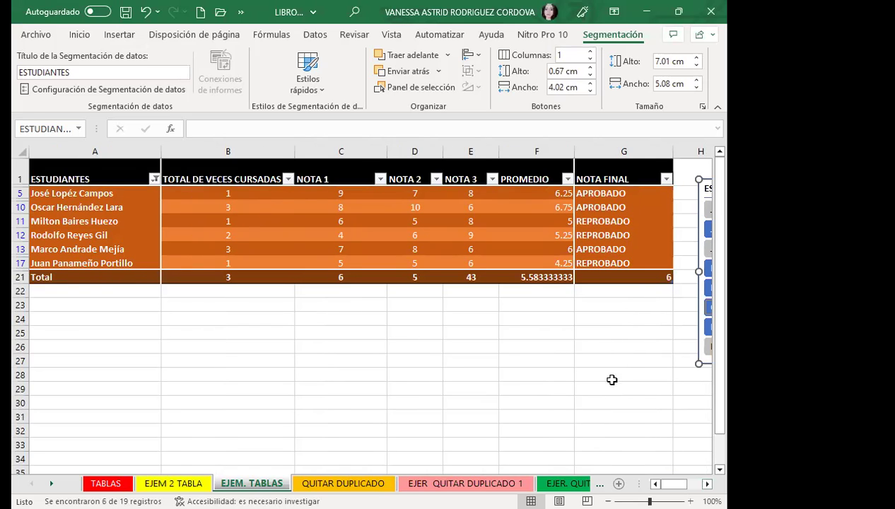
left_click(707, 483)
left_click(707, 483)
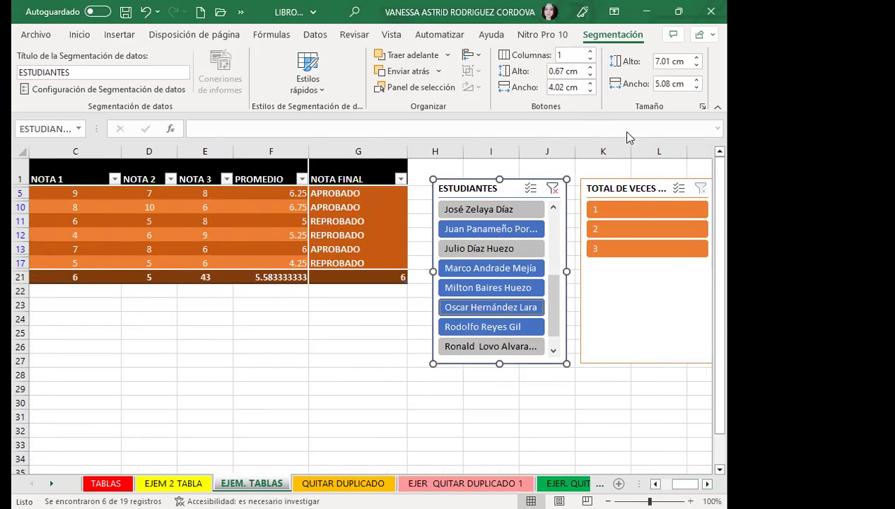
left_click(610, 212)
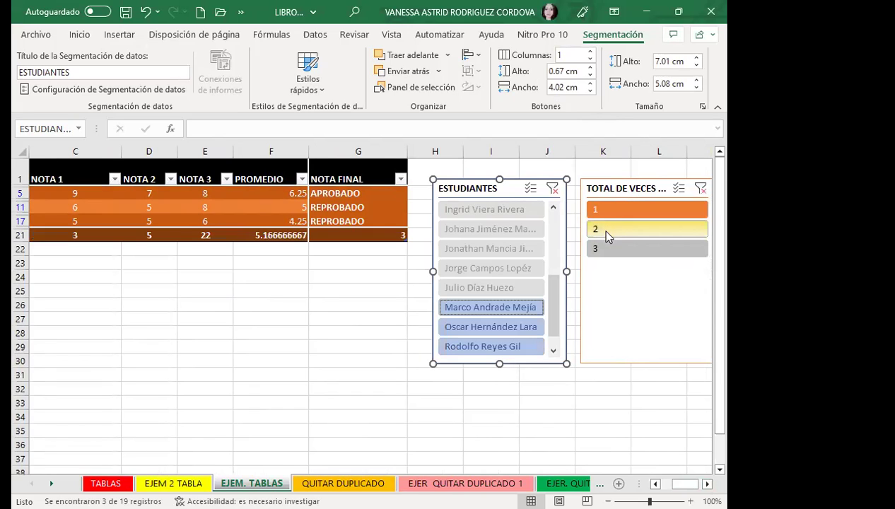
left_click(605, 230)
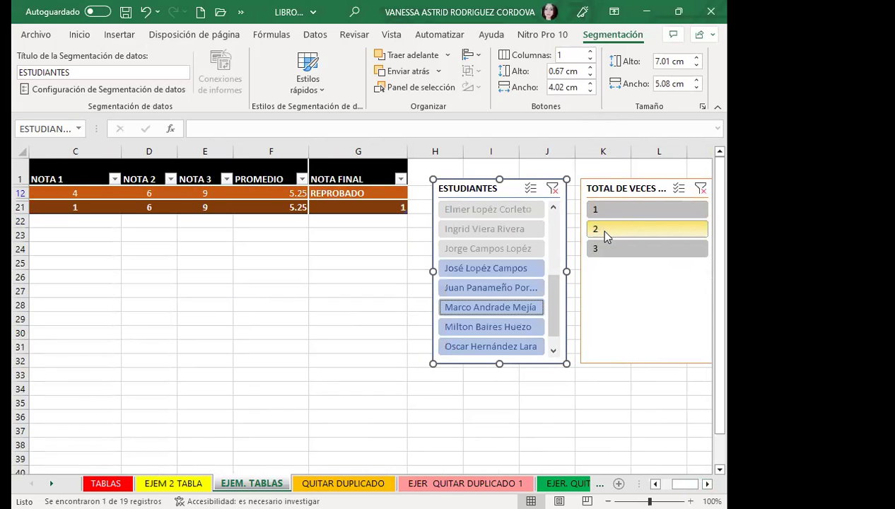
Step: Clear the ESTUDIANTES filter and show only students with 2 attempts, 8 of 19 records
left_click(605, 250)
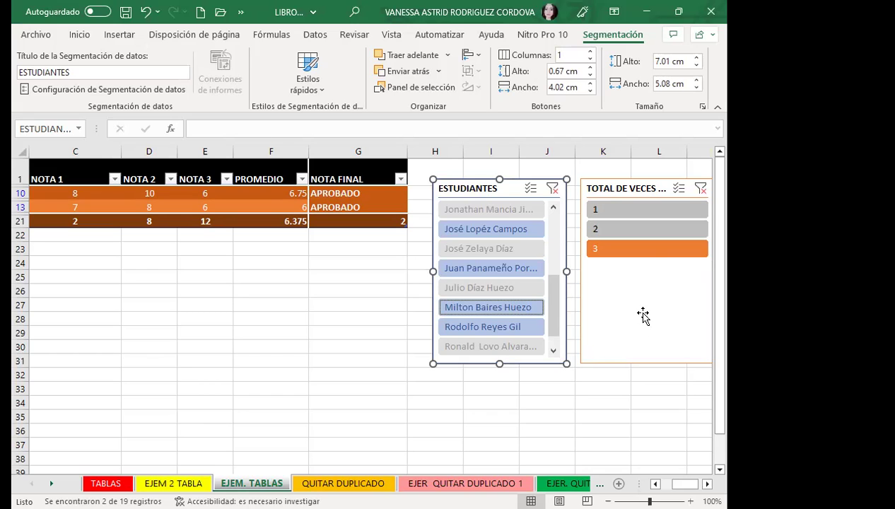
left_click(626, 209)
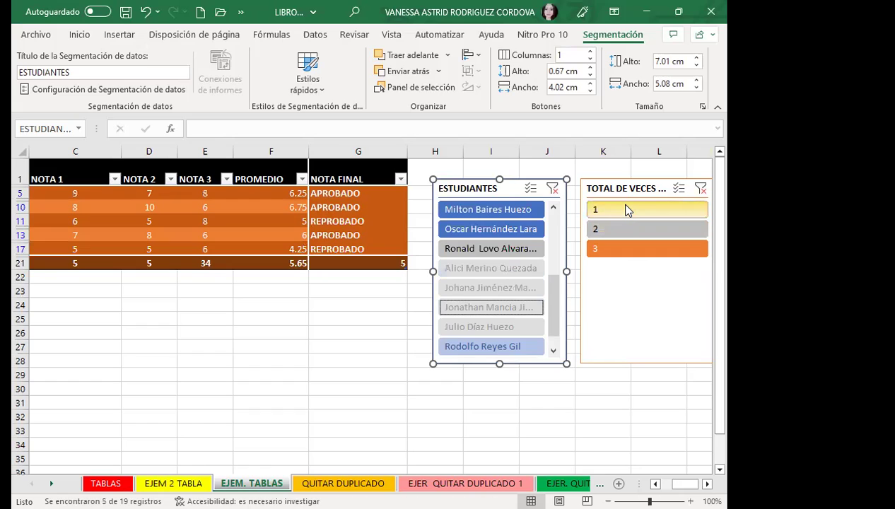
left_click(634, 274)
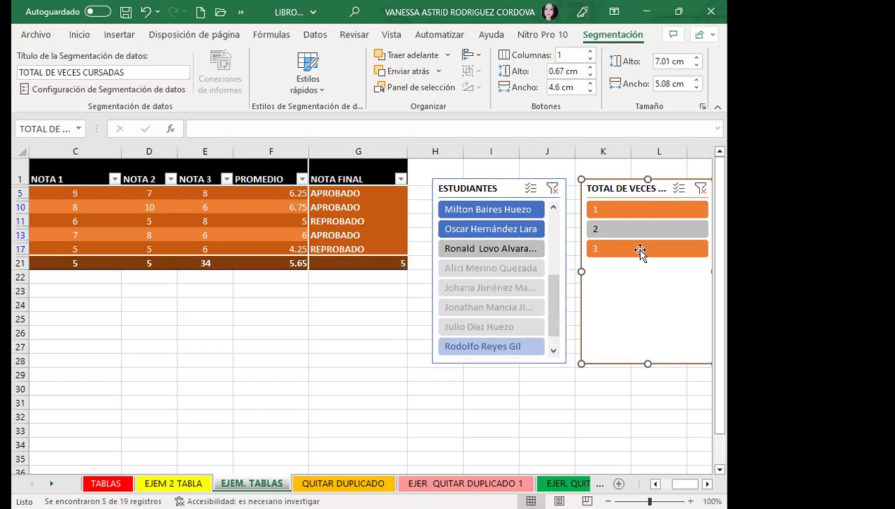
left_click(612, 248)
left_click(613, 205)
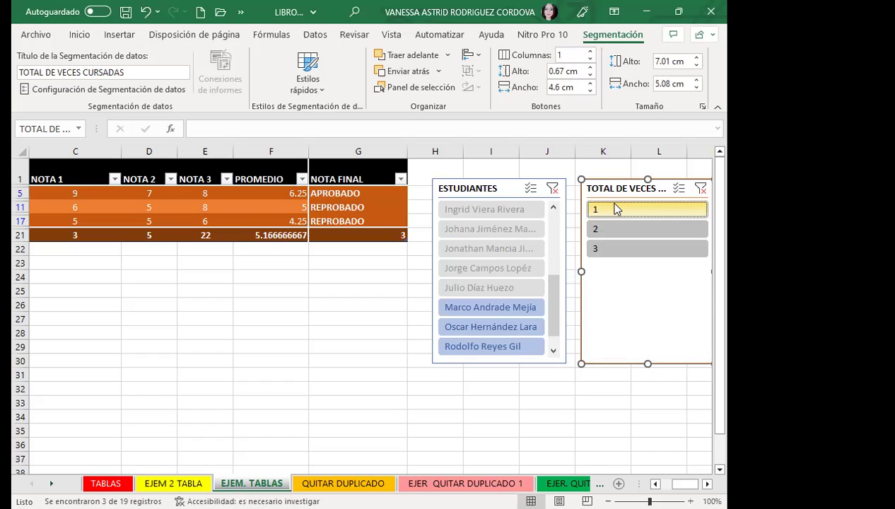
left_click(552, 188)
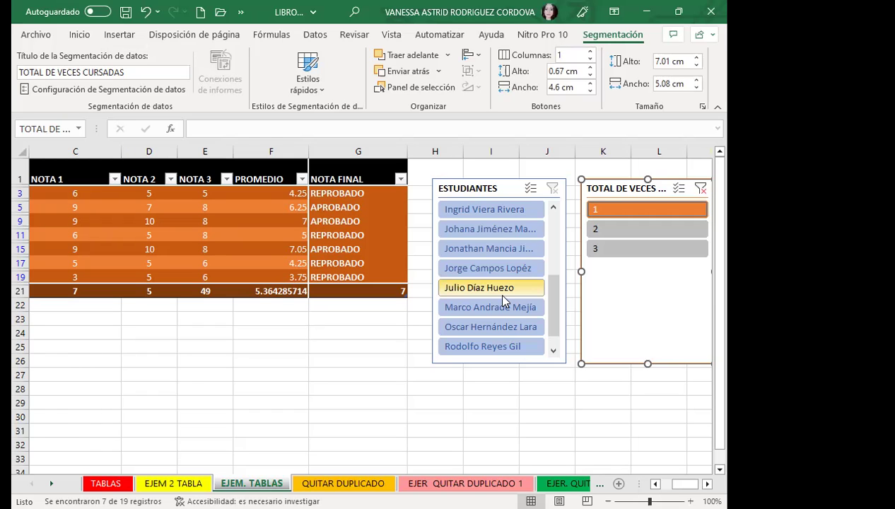
left_click(615, 229)
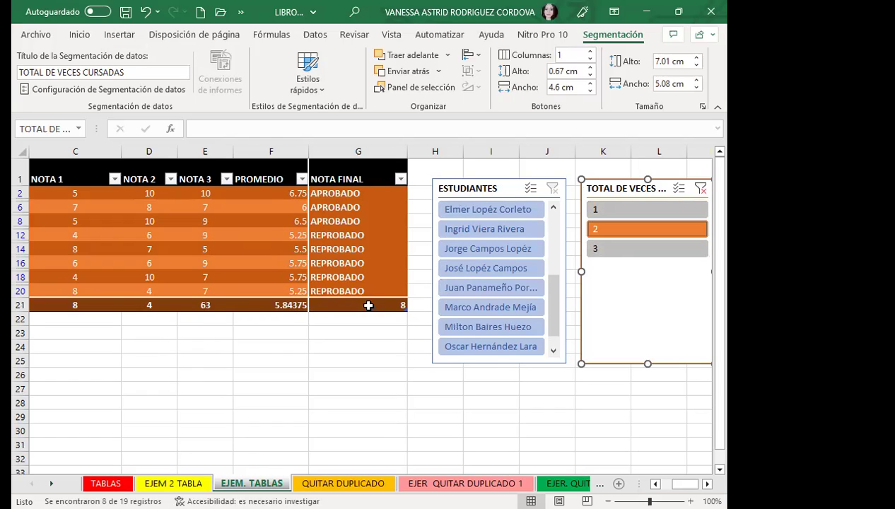
left_click(320, 303)
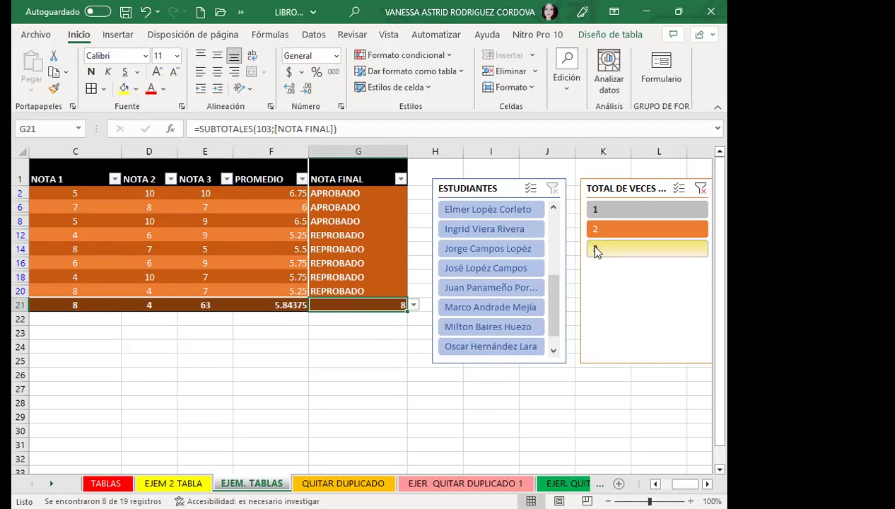
Step: Filter to three attempts and review the row 21 total formulas, leaving G21 unchanged
left_click(622, 251)
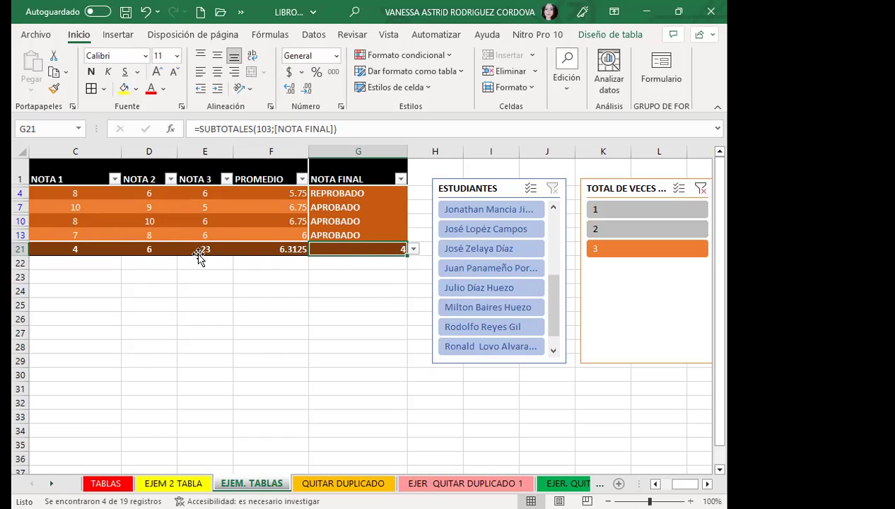
left_click(411, 250)
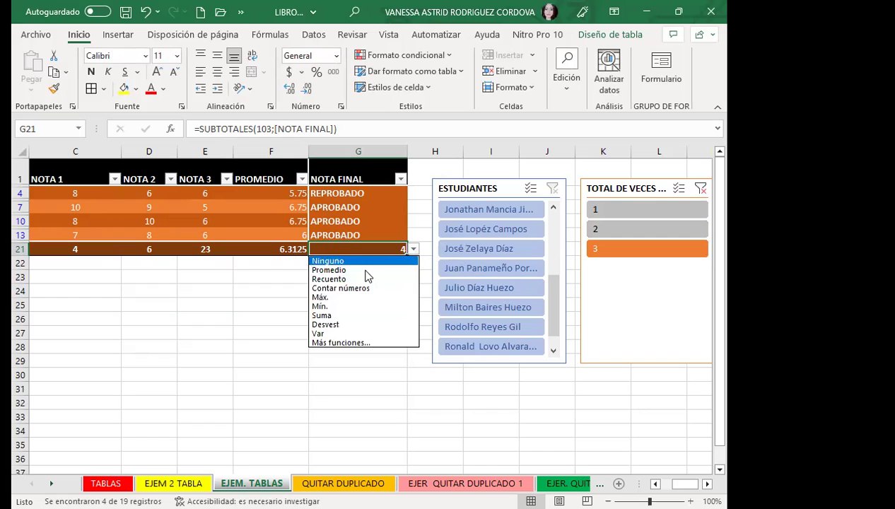
left_click(336, 246)
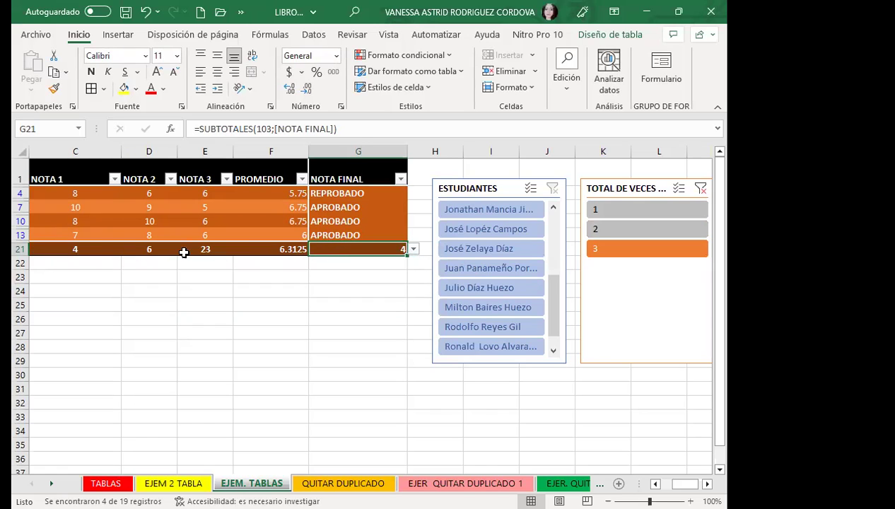
left_click(275, 250)
left_click(200, 249)
left_click(141, 249)
left_click(195, 248)
left_click(261, 250)
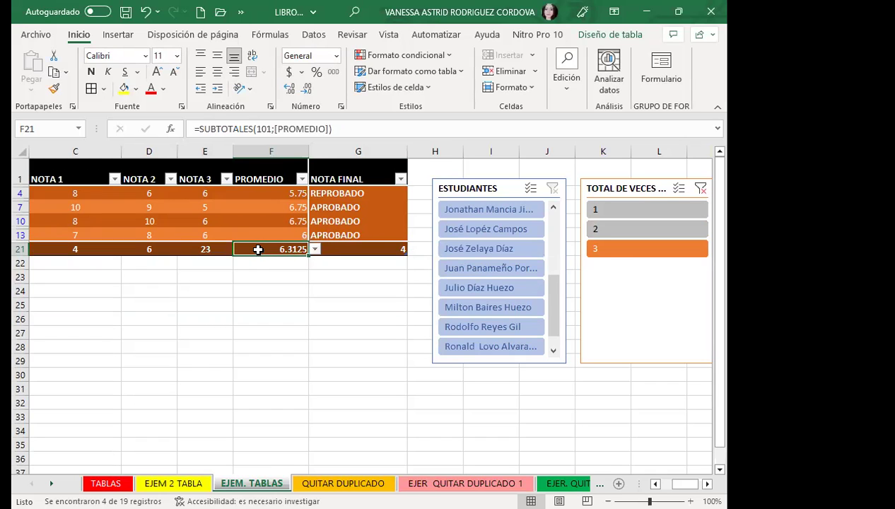
Step: Filter to one attempt, showing 7 students with a PROMEDIO total of 5.364285714
left_click(625, 233)
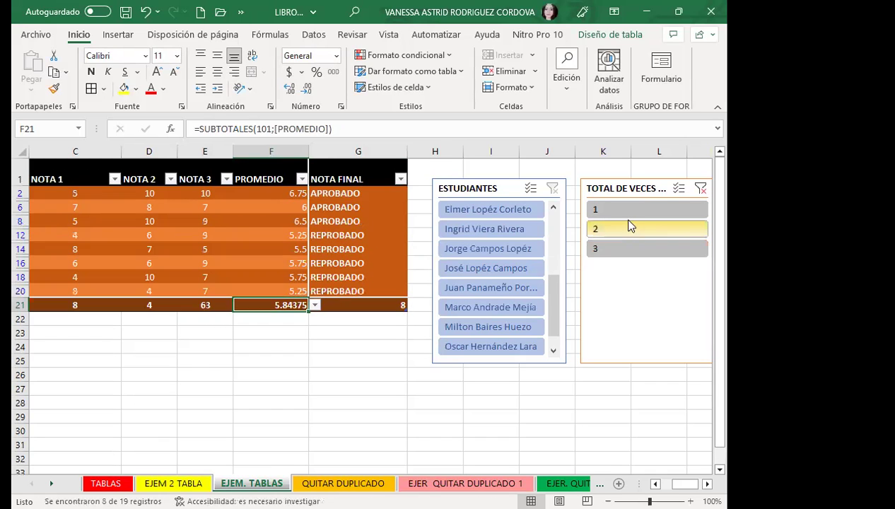
left_click(631, 212)
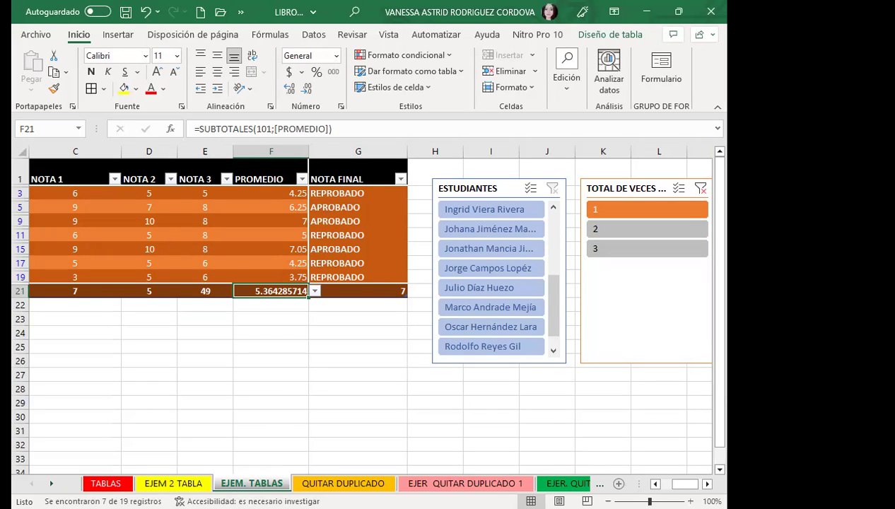
left_click(338, 485)
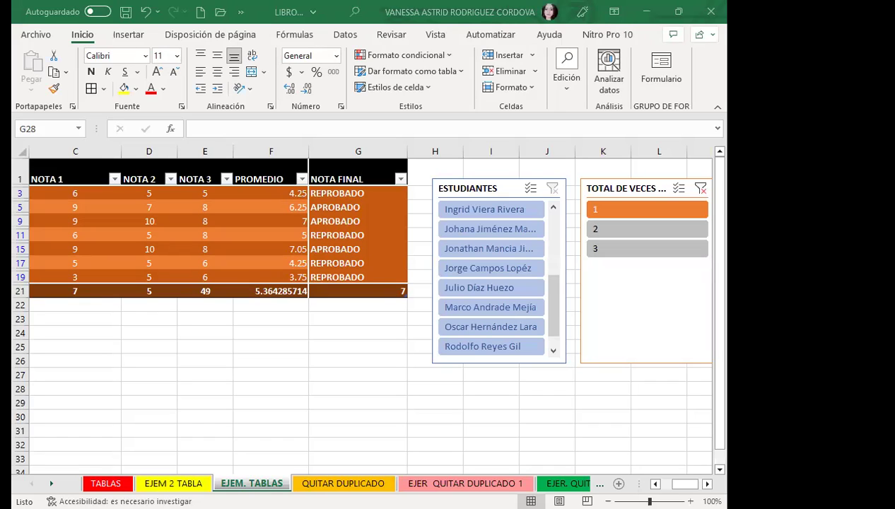
left_click(434, 375)
Step: Switch to the PowerPoint slide 'CÓMO ELIMINAR DATOS REPETIDOS EN EXCEL'
key("alt+Tab")
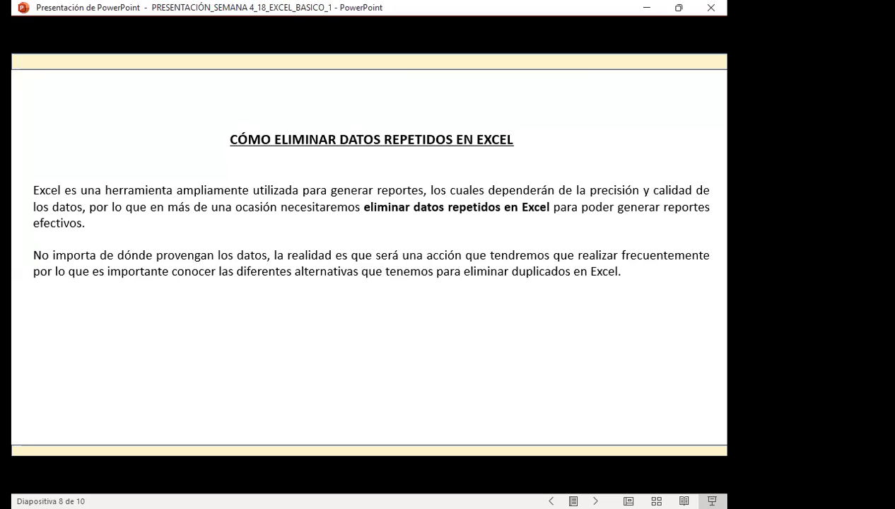
Step: Return to Excel and browse the repeated country list on the QUITAR DUPLICADO sheet
key("alt+Tab")
left_click(344, 482)
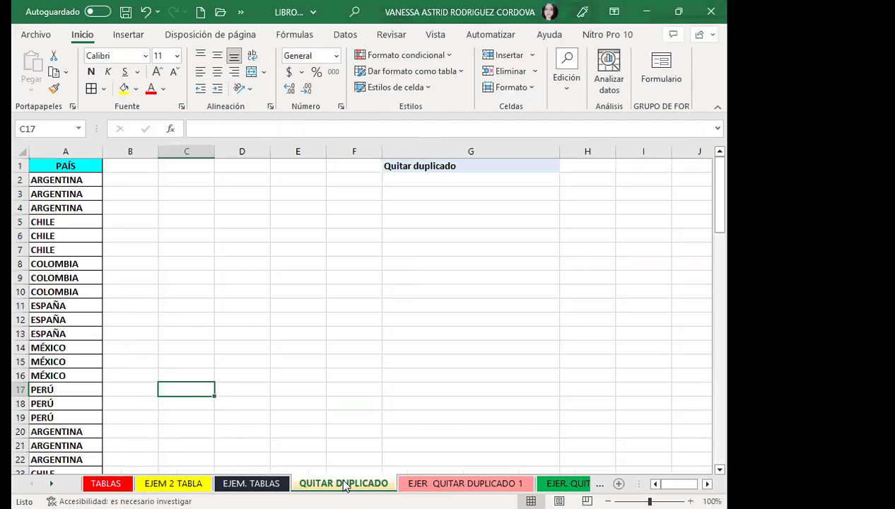
left_click(130, 295)
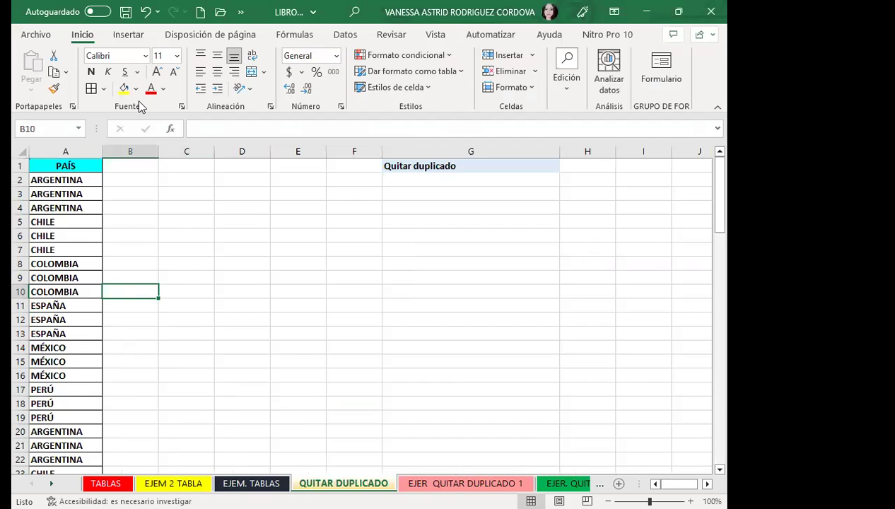
left_click(68, 249)
scroll(66, 336, "down", 5)
scroll(61, 404, "down", 1)
scroll(62, 404, "down", 3)
scroll(67, 400, "down", 4)
scroll(70, 399, "down", 9)
scroll(78, 398, "down", 5)
scroll(84, 398, "down", 5)
scroll(84, 394, "up", 9)
scroll(84, 391, "up", 3)
scroll(77, 354, "up", 8)
scroll(76, 297, "up", 9)
scroll(74, 240, "up", 2)
scroll(79, 222, "up", 1)
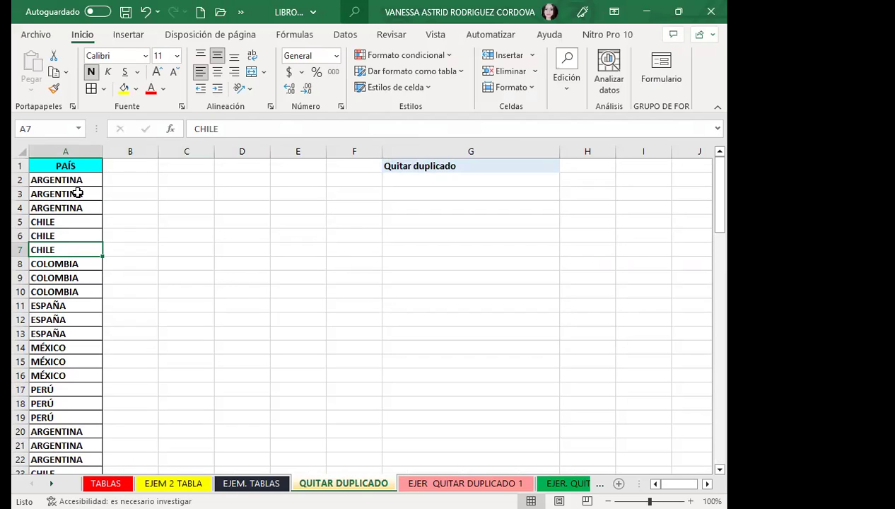
Step: Select the PAÍS header cell A1 and bring up the Datos ribbon tab
left_click(66, 166)
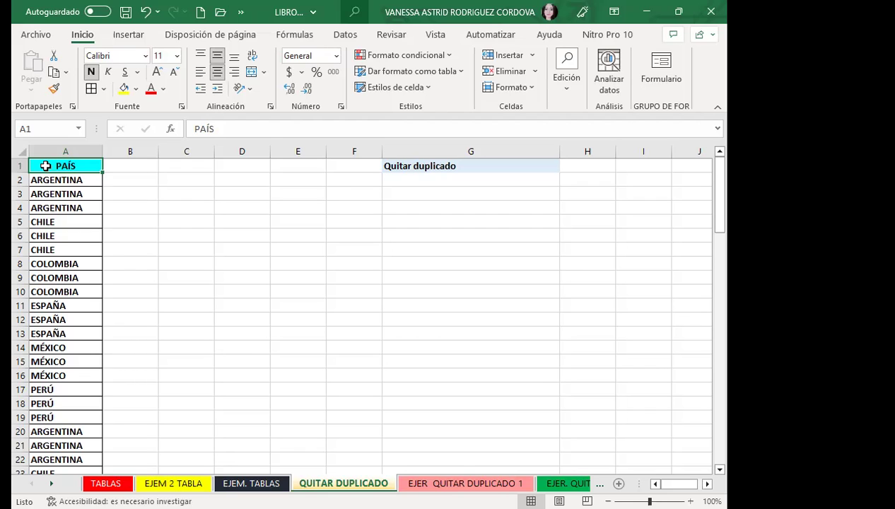
left_click(41, 194)
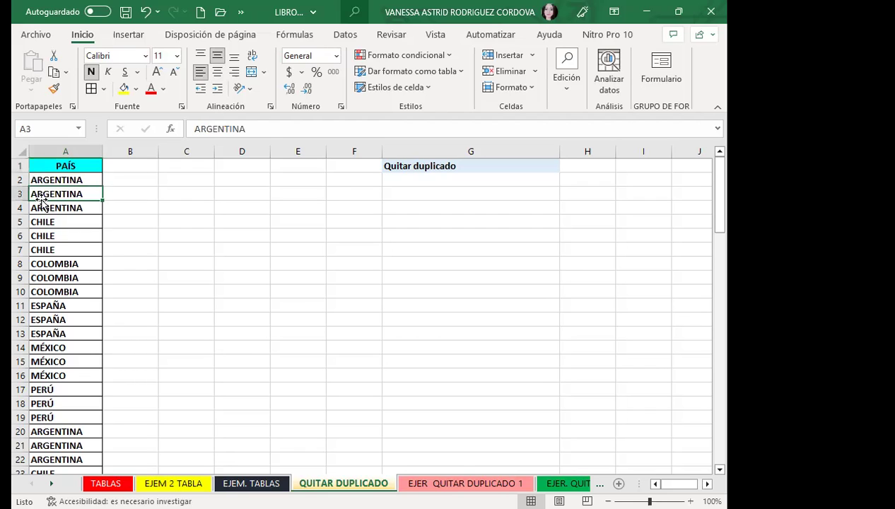
left_click(51, 166)
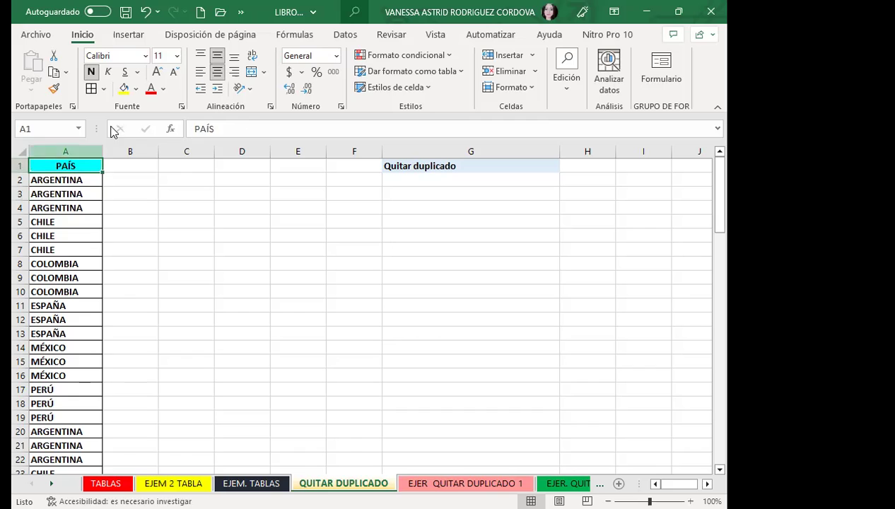
left_click(345, 35)
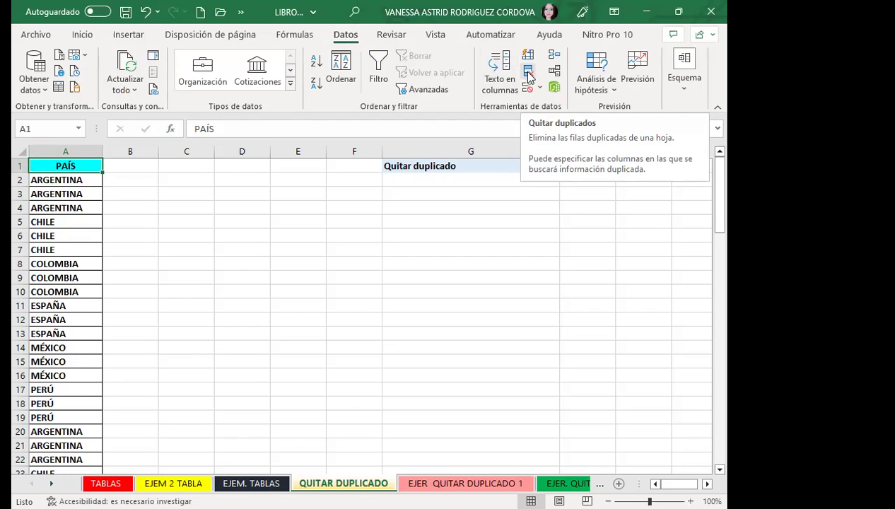
Step: Remove duplicates from PAÍS with headers kept, deleting 84 entries and leaving six countries
left_click(529, 78)
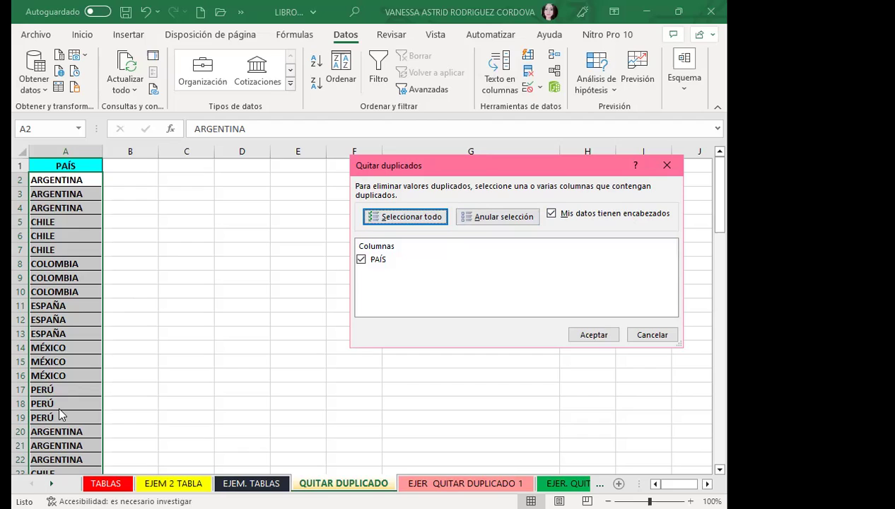
left_click(551, 214)
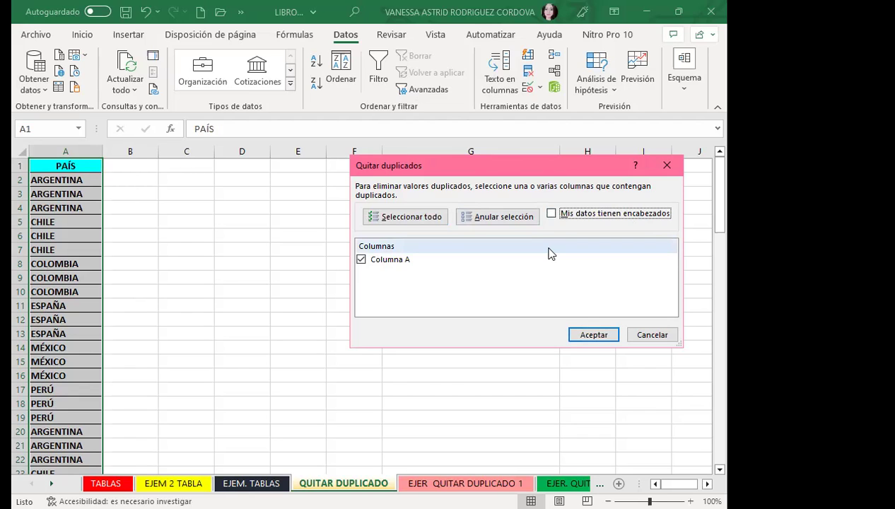
left_click(552, 213)
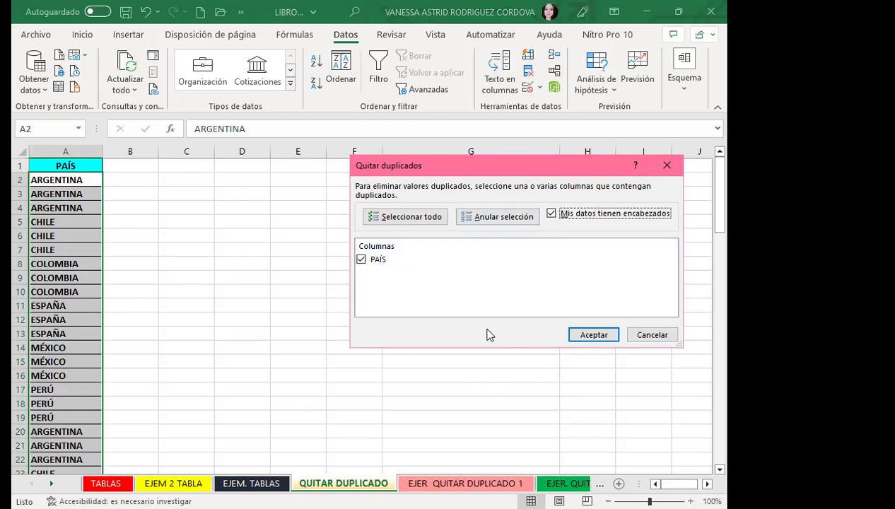
left_click(587, 338)
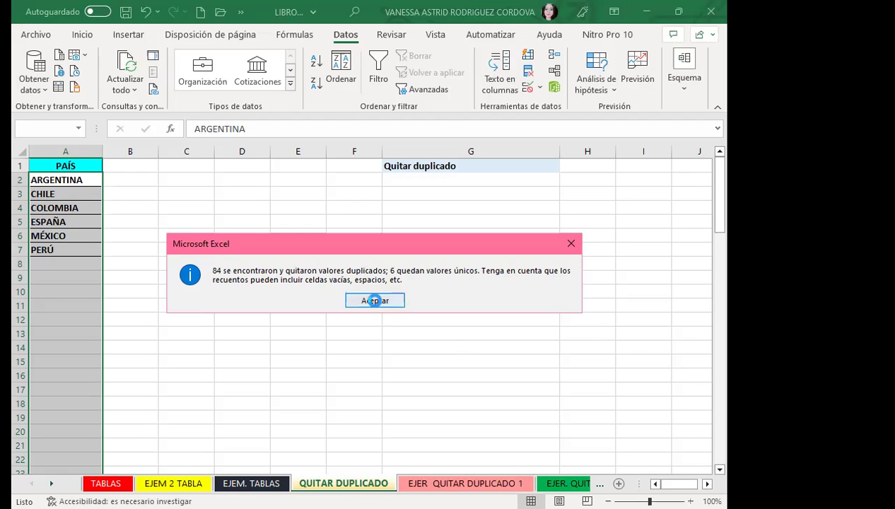
left_click(374, 302)
left_click(70, 247)
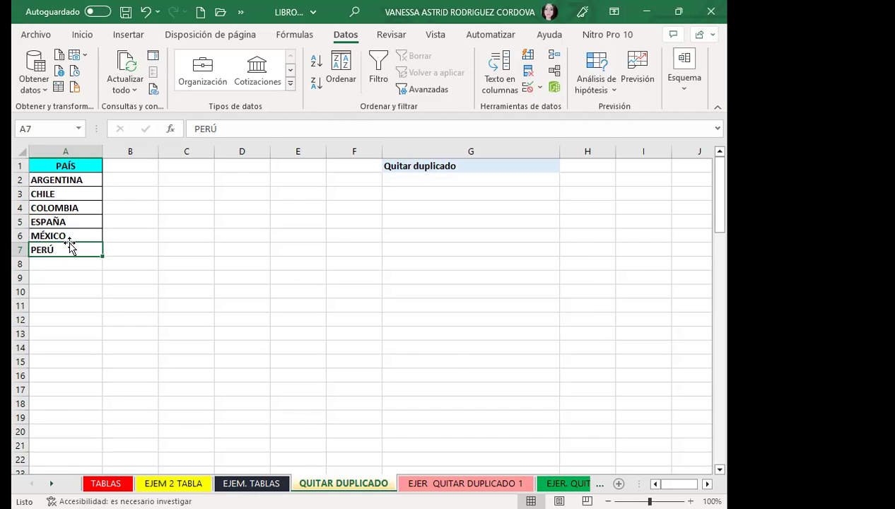
left_click(78, 225)
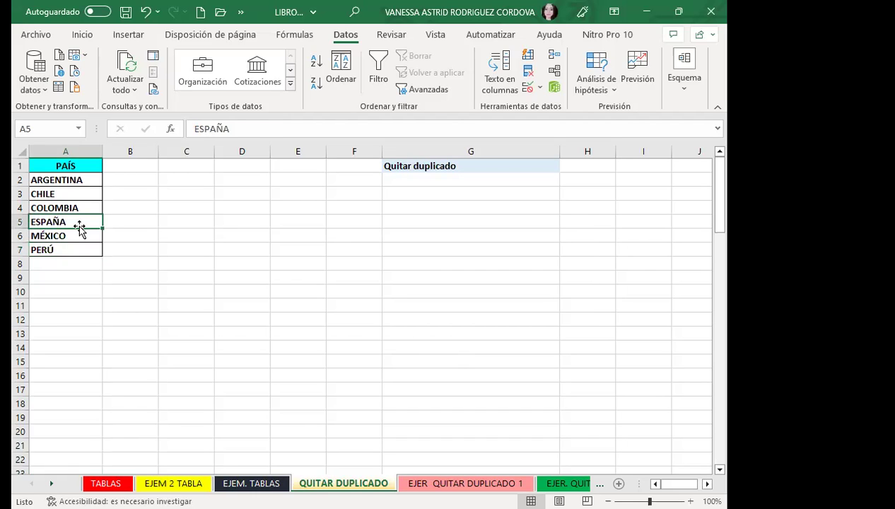
left_click(417, 483)
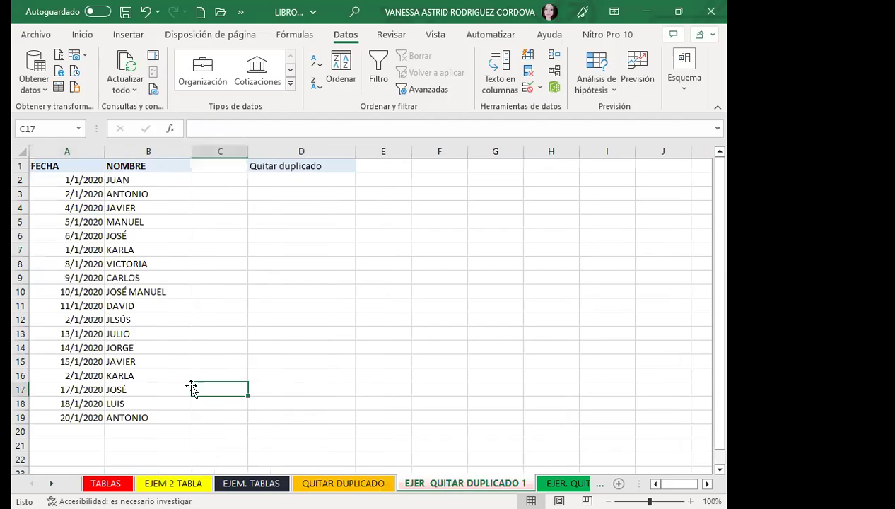
left_click(147, 293)
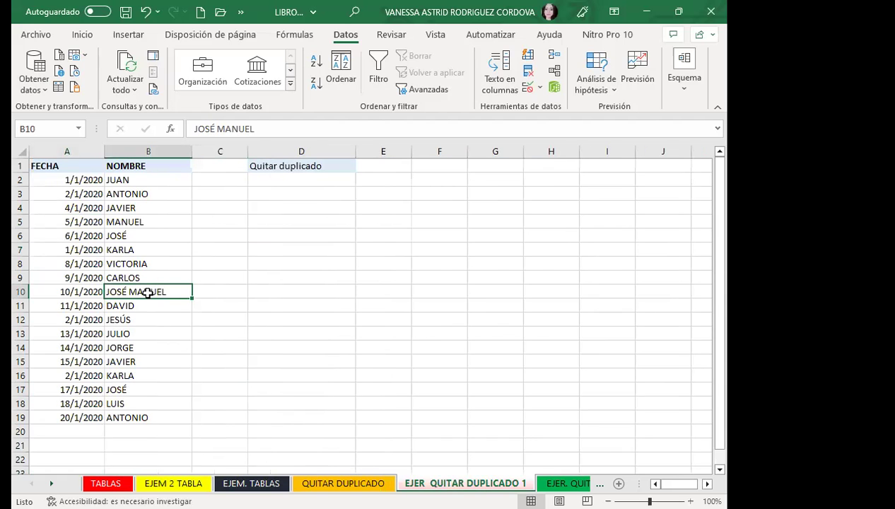
mouse_move(72, 163)
left_mouse_down()
mouse_move(117, 165)
mouse_move(136, 408)
left_mouse_up()
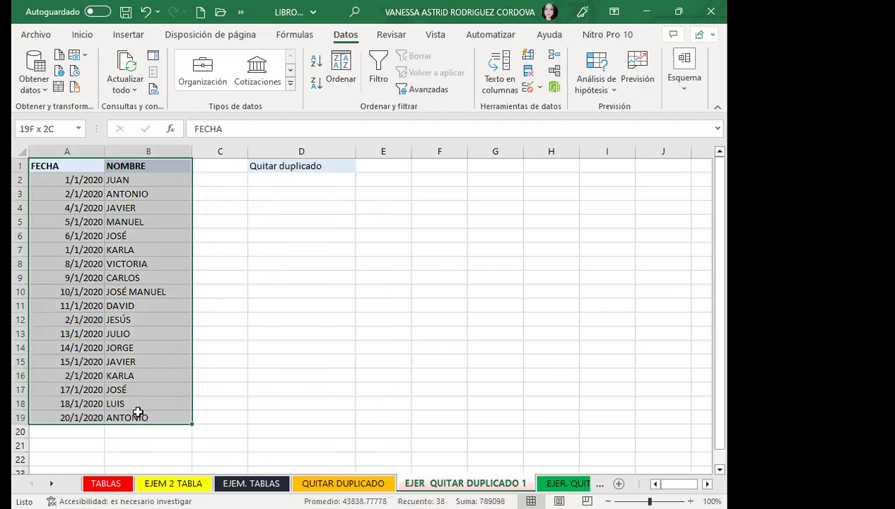
left_click(528, 70)
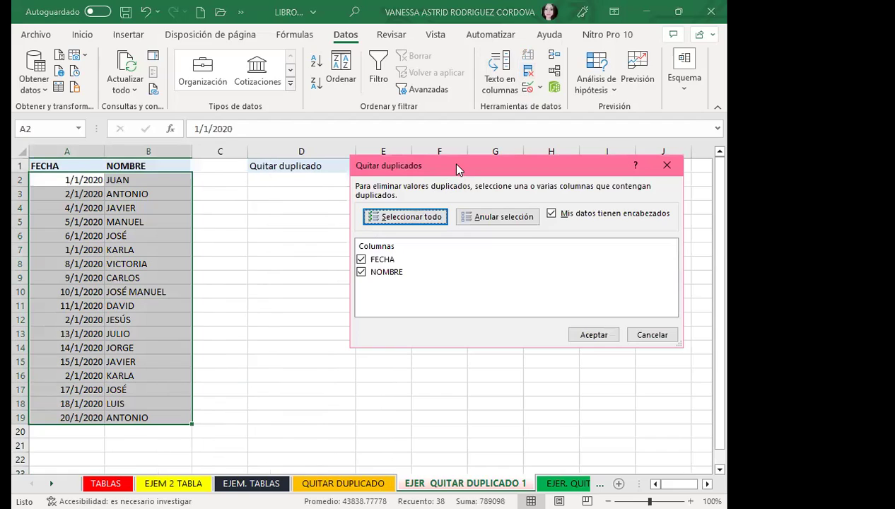
left_click_drag(456, 170, 389, 165)
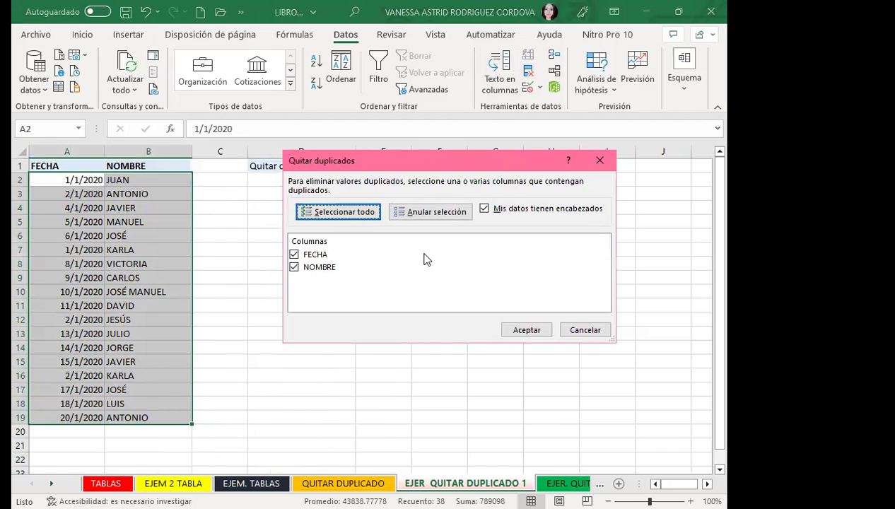
left_click(300, 267)
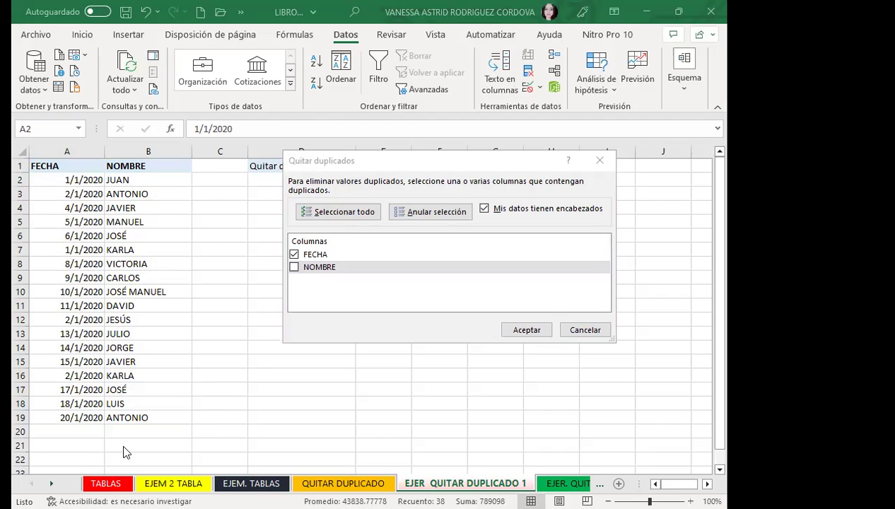
left_click(294, 268)
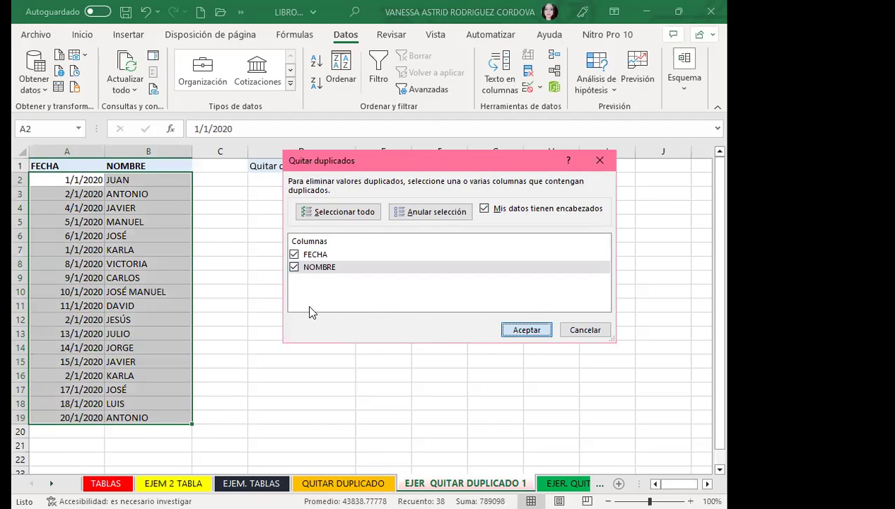
key("Escape")
left_click_drag(146, 277, 147, 268)
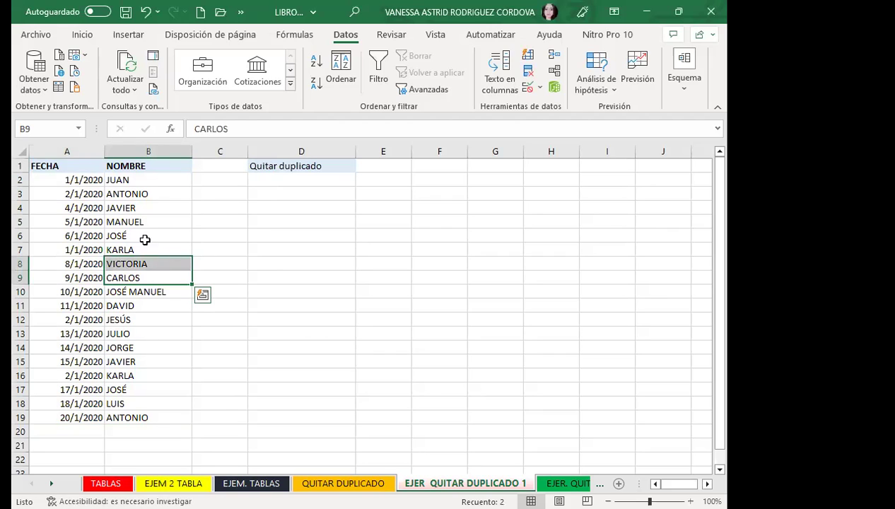
left_click(122, 234)
left_click(125, 276)
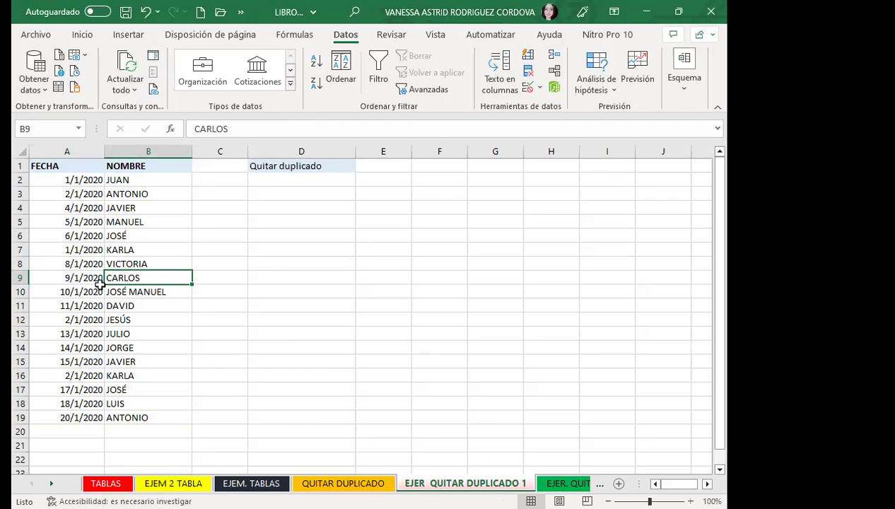
left_click(100, 280)
left_click(151, 260)
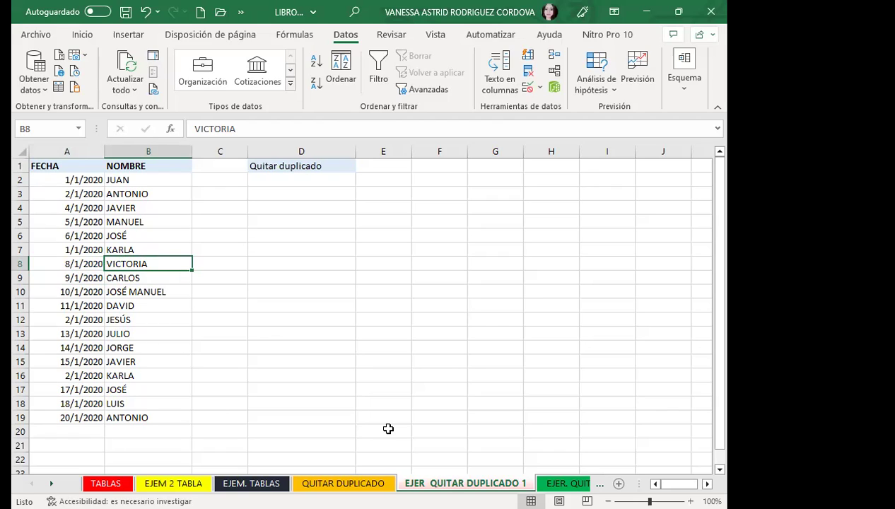
left_click(119, 248)
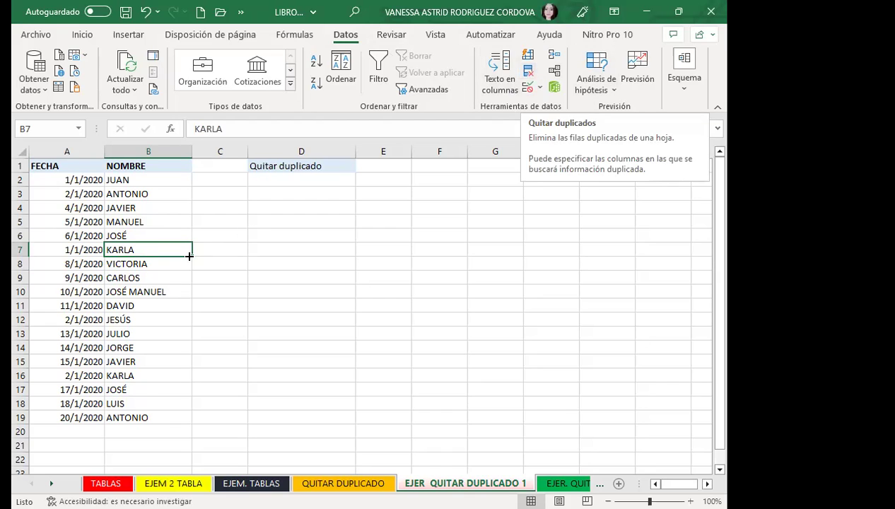
left_click(164, 275)
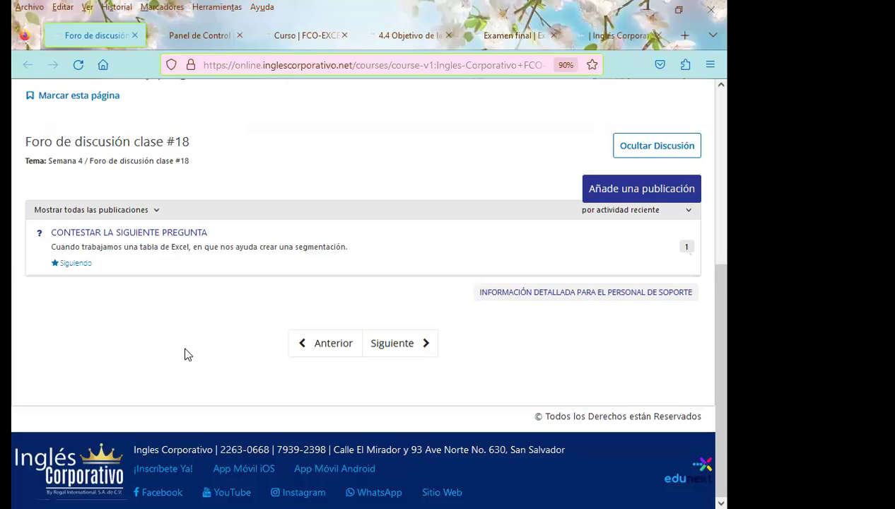
Step: Scroll up the class #18 'Modificaciones en las tablas' forum page to its title and breadcrumb
scroll(220, 355, "up", 3)
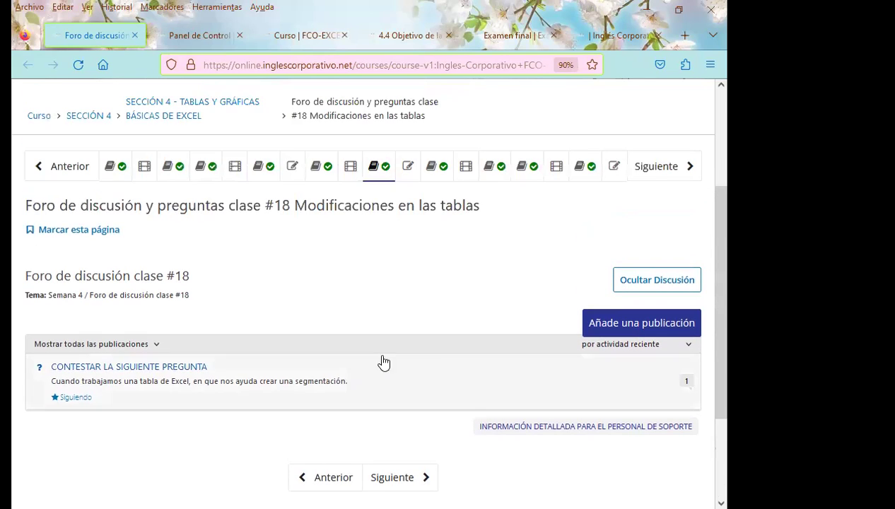
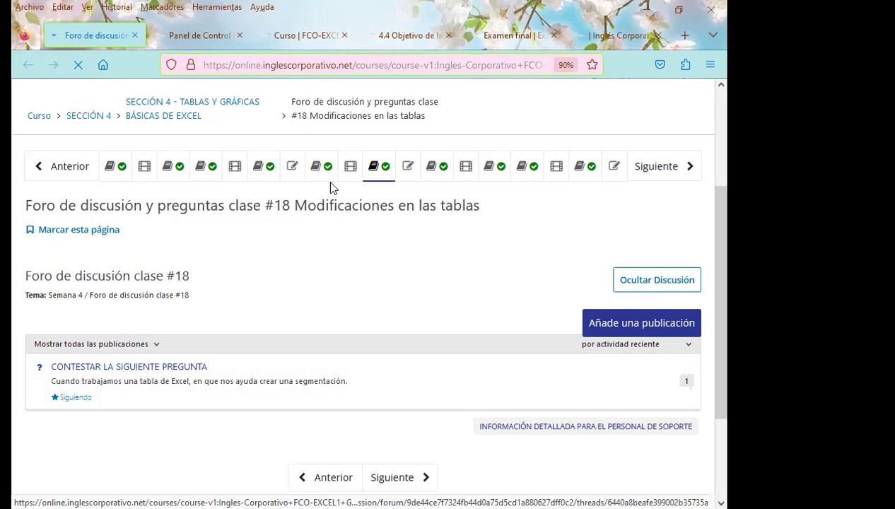
Step: Close the Examen final and grade book tabs, open the class #18 forum unit, and dismiss the error
left_click(517, 35)
left_click(554, 36)
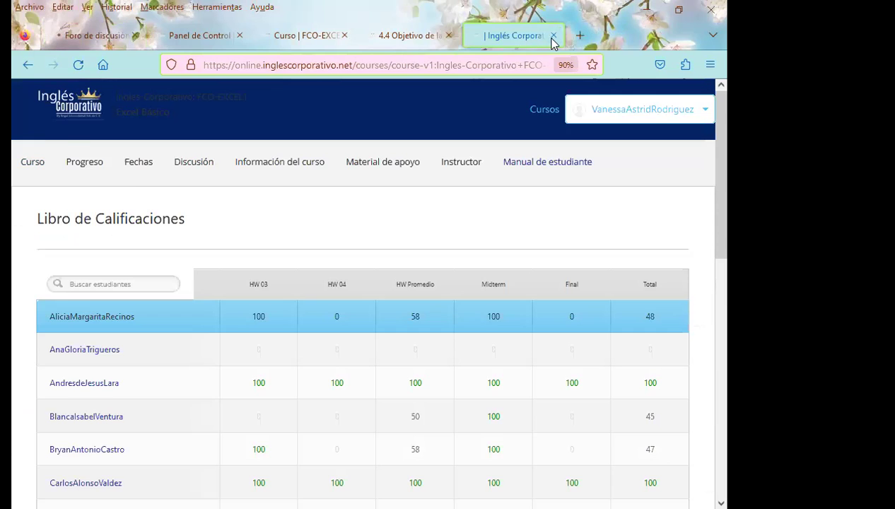
left_click(552, 35)
scroll(357, 297, "up", 5)
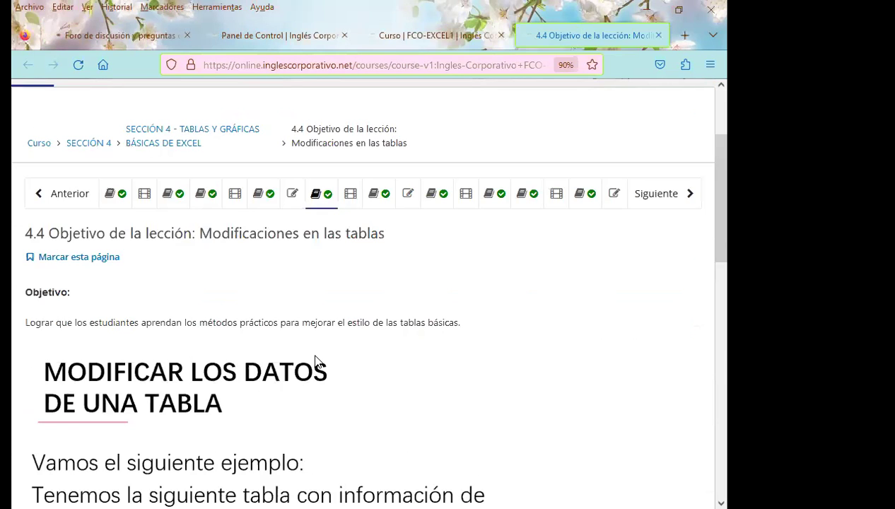
left_click(377, 198)
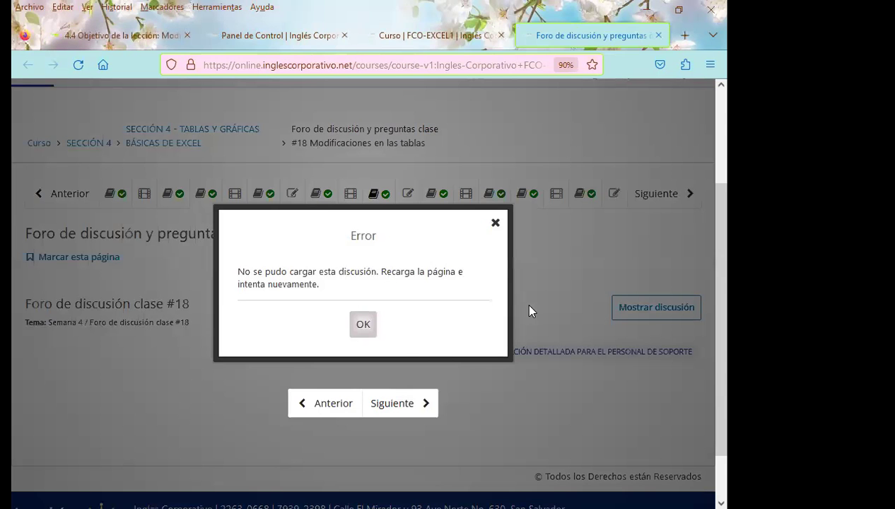
left_click(368, 331)
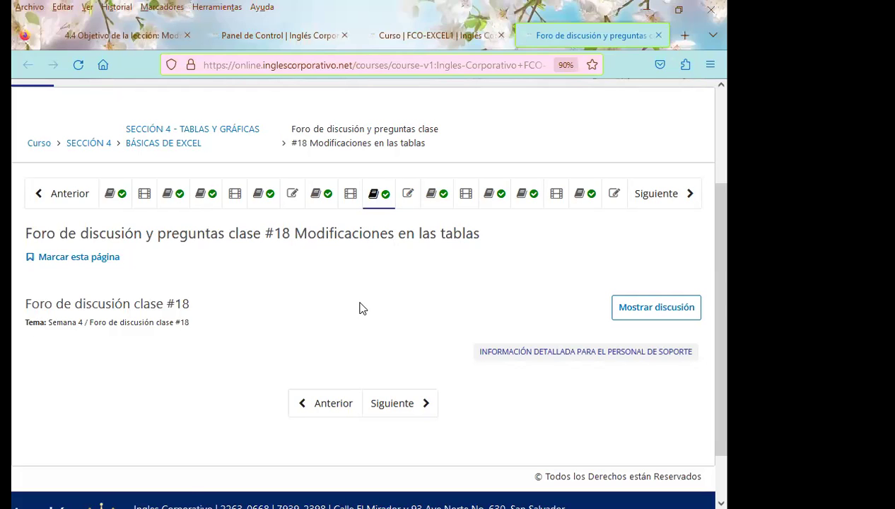
Step: Reload and reopen the class #18 forum until the CONTESTAR LA SIGUIENTE PREGUNTA post loads
key("F5")
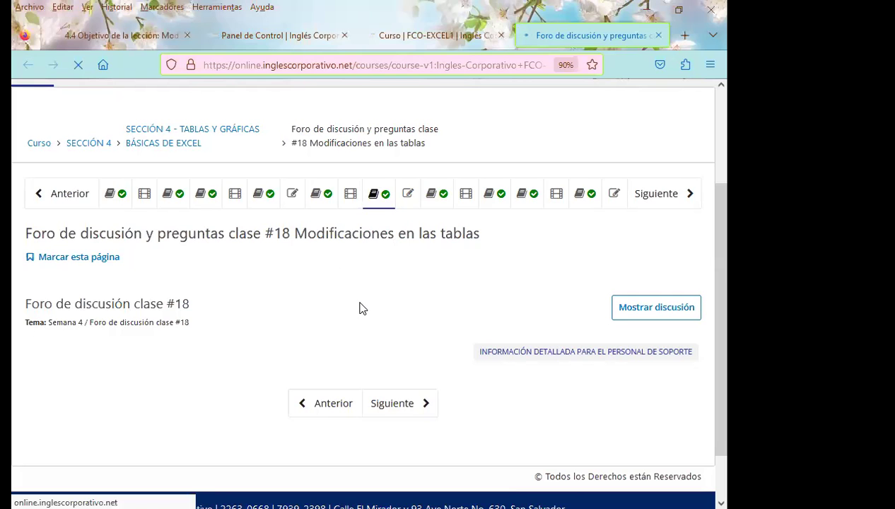
left_click(130, 36)
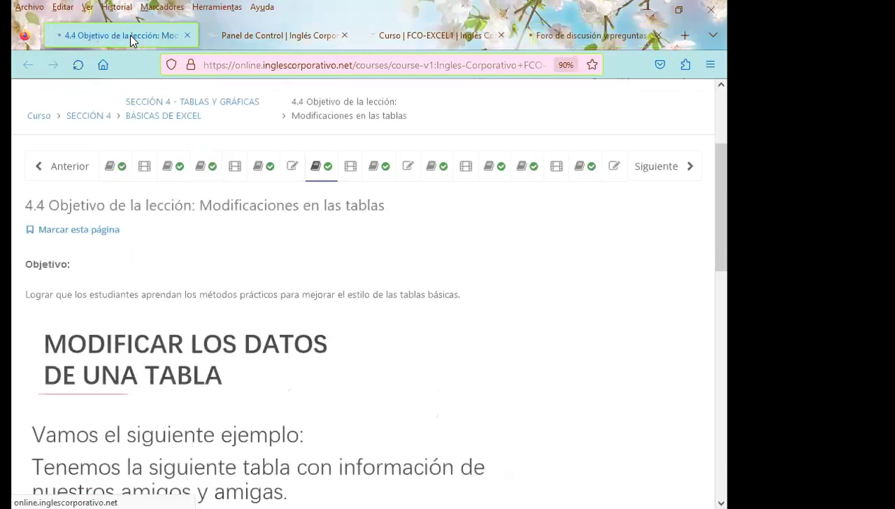
left_click(379, 170)
left_click(571, 35)
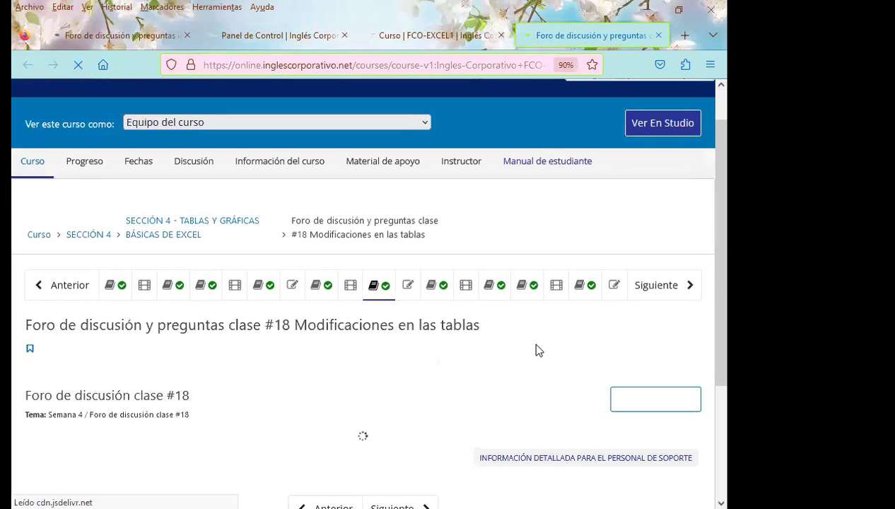
scroll(448, 375, "down", 2)
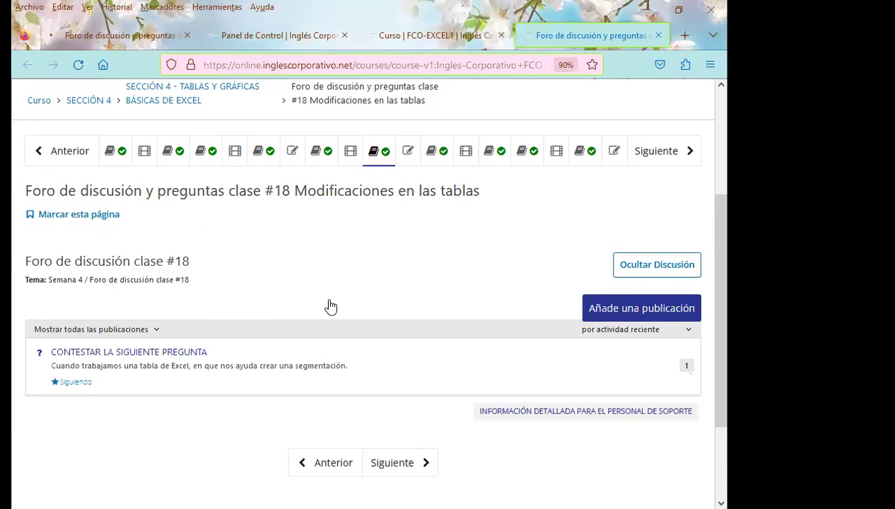
scroll(216, 364, "down", 1)
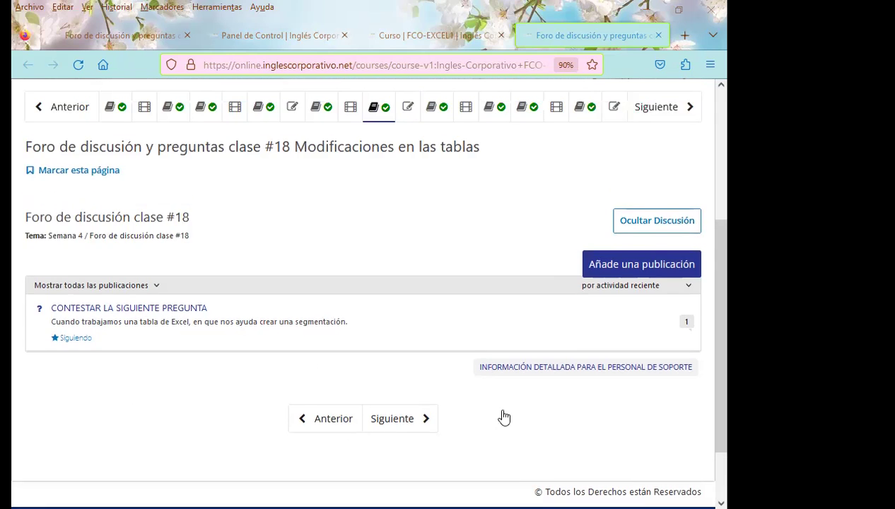
scroll(502, 416, "up", 2)
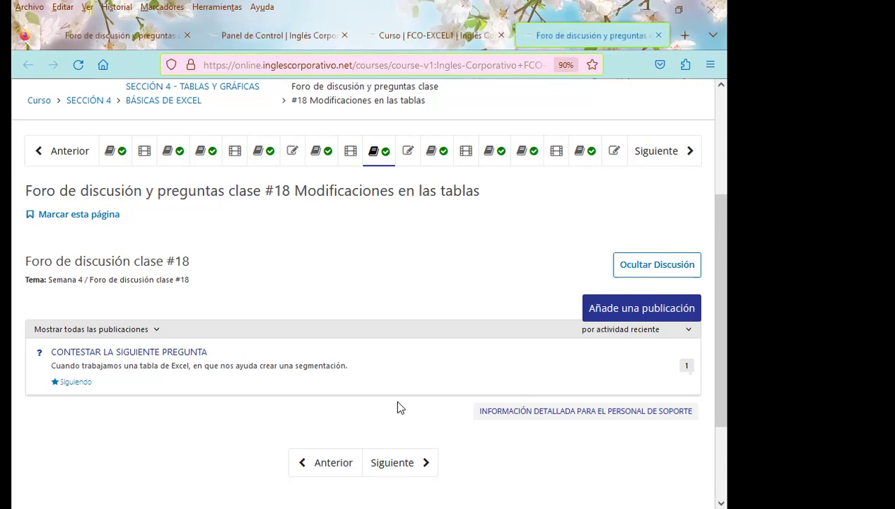
left_click(350, 151)
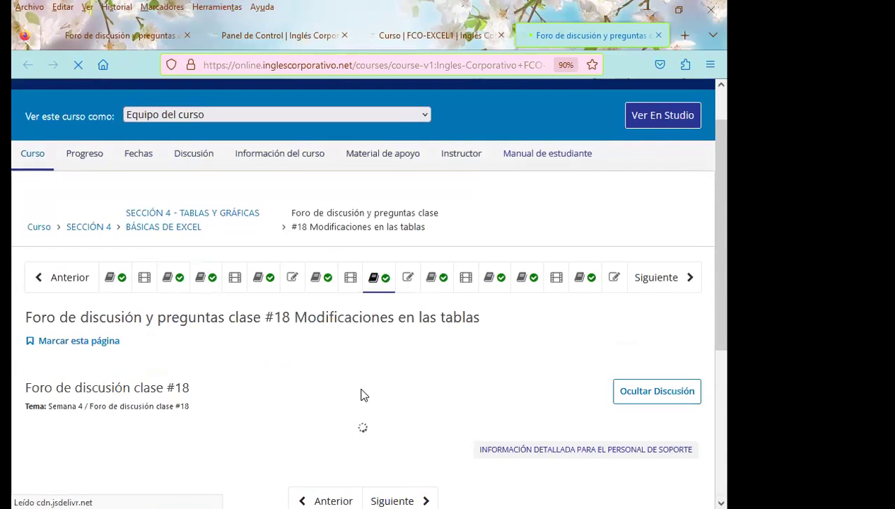
Step: Check the post list to confirm CONTESTAR LA SIGUIENTE PREGUNTA now shows 2 responses
scroll(362, 394, "down", 3)
scroll(297, 359, "up", 1)
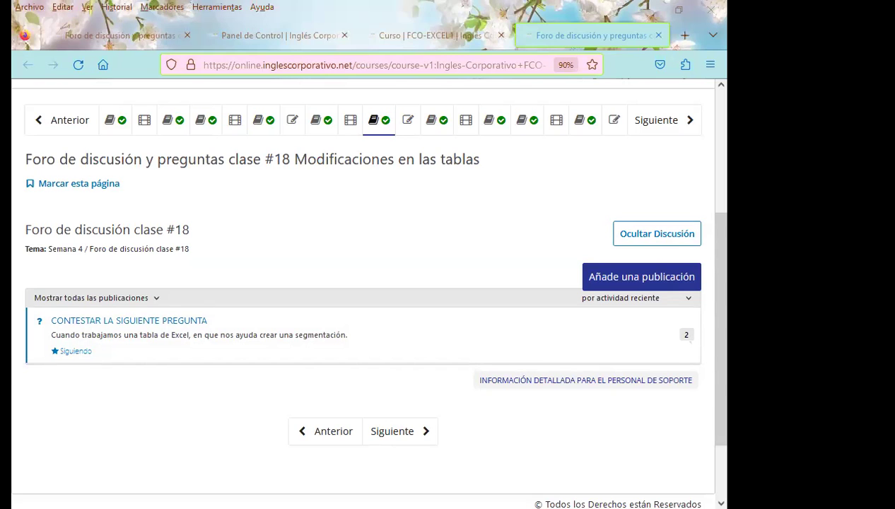
Step: Open the CONTESTAR LA SIGUIENTE PREGUNTA thread and scroll through the students' answers on segmentations
left_click(685, 338)
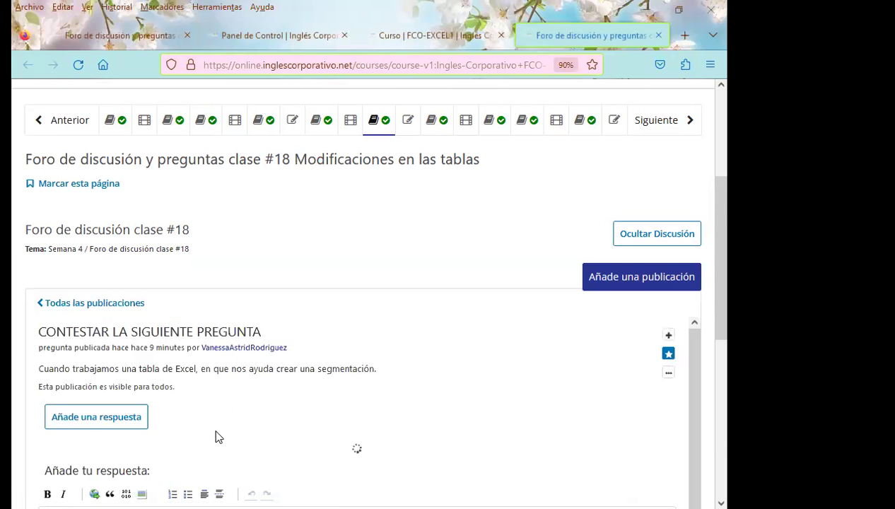
scroll(14, 414, "down", 1)
scroll(24, 407, "down", 4)
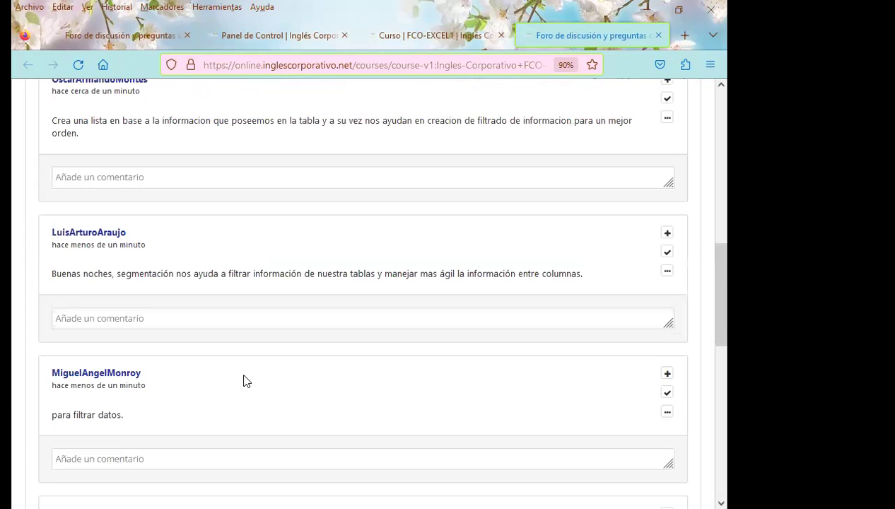
scroll(244, 382, "down", 3)
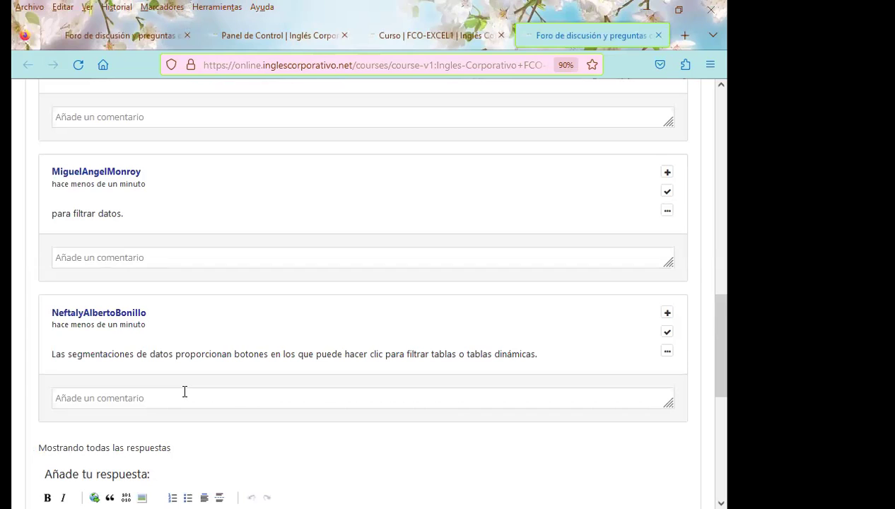
Step: Paste and post an 'Excelente respuesta' comment under the previous student's answer
left_click(93, 398)
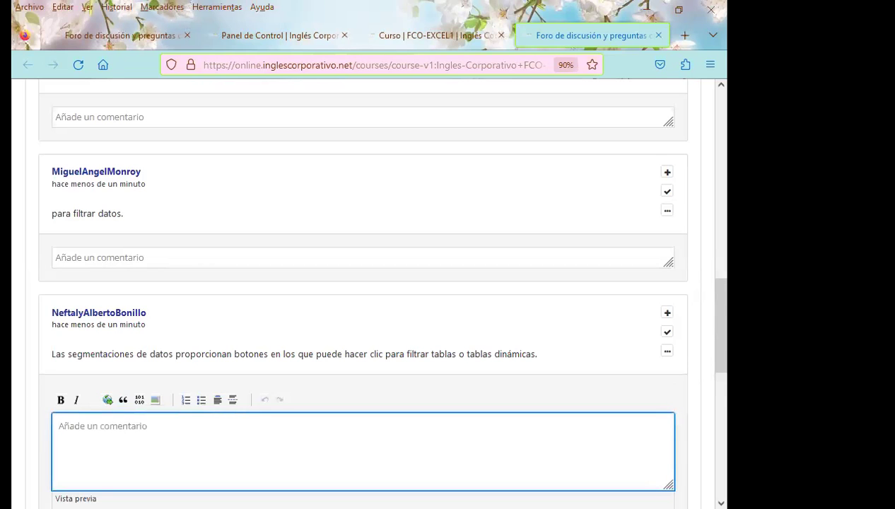
key("alt+Tab")
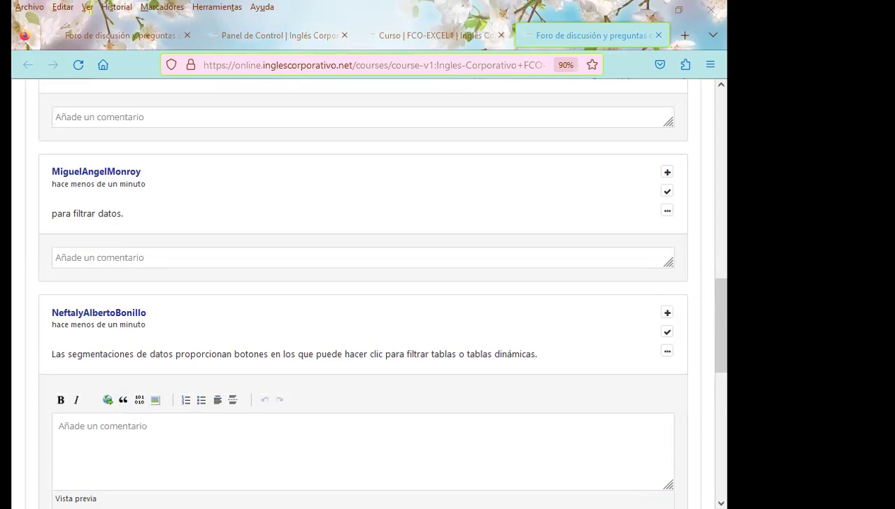
left_click(90, 258)
type("Saludos.  Excelente respuesta.  Atentamente. Inga. Vanessa Rodríguez.")
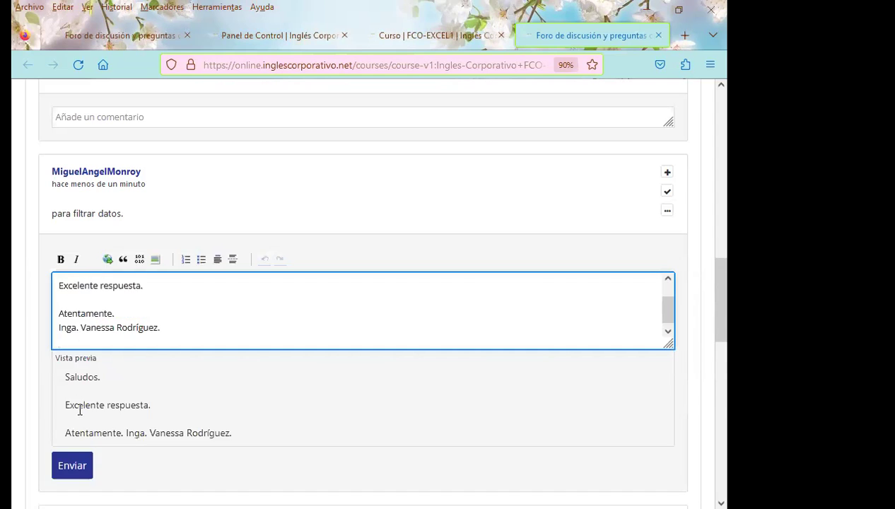
scroll(72, 410, "down", 2)
left_click(72, 398)
Step: Post the same 'Excelente respuesta' comment under the last student's answer
left_click(80, 339)
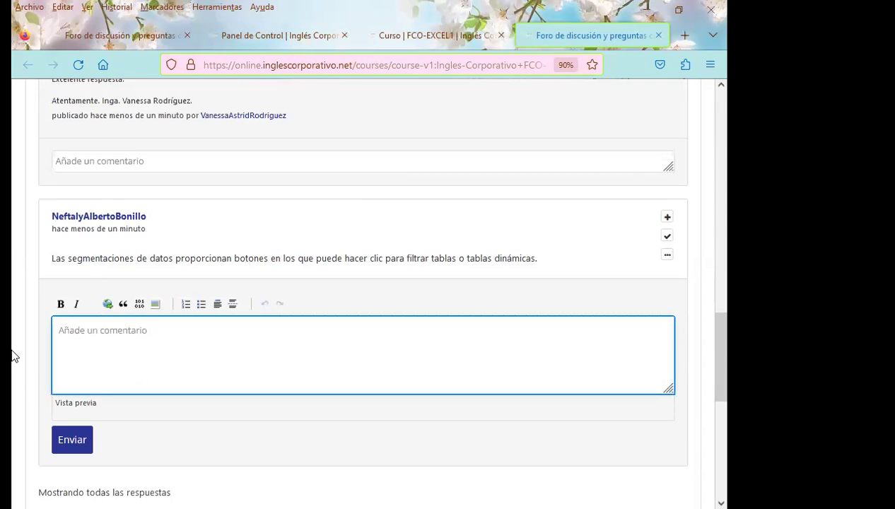
type("Saludos.  Excelente respuesta.  Atentamente. Inga. Vanessa Rodríguez.")
scroll(74, 435, "down", 6)
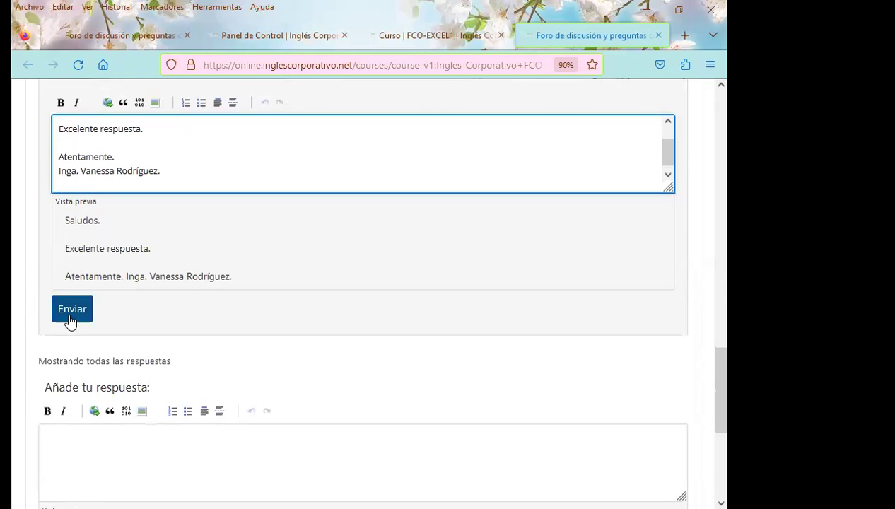
left_click(71, 315)
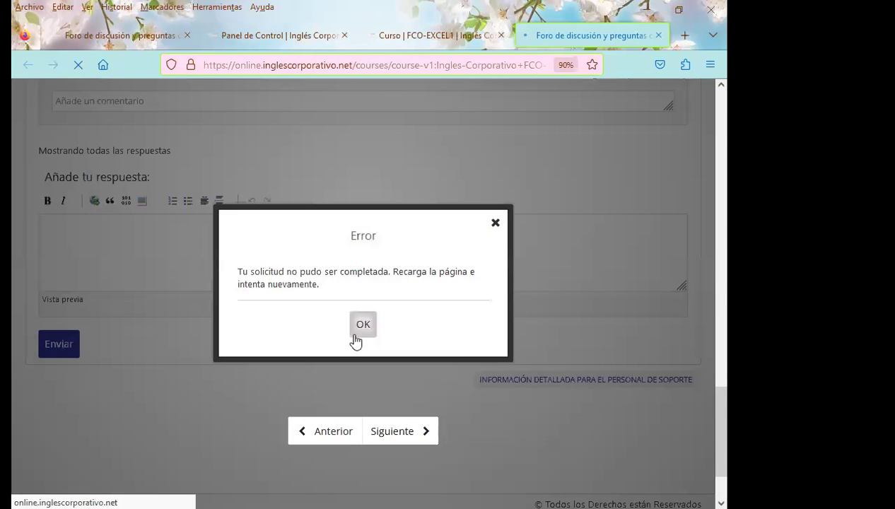
Step: Dismiss the request error message and close the course outline tab
left_click(358, 325)
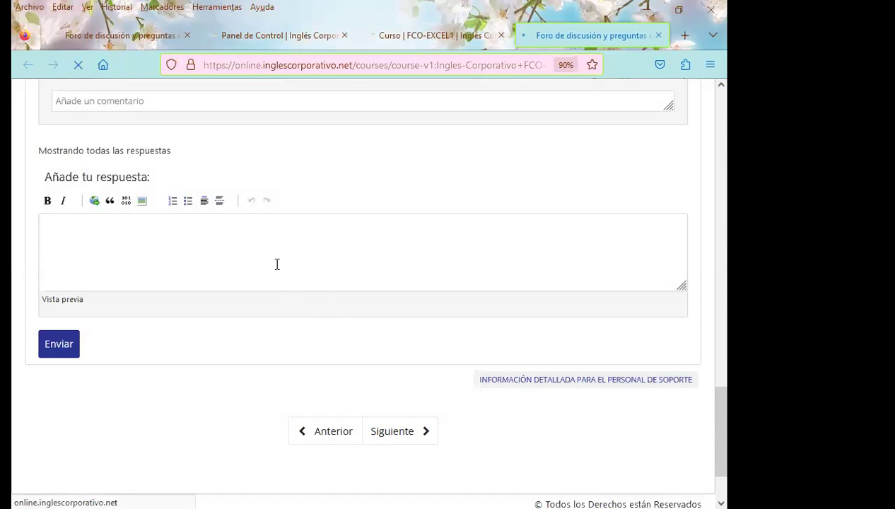
left_click(460, 37)
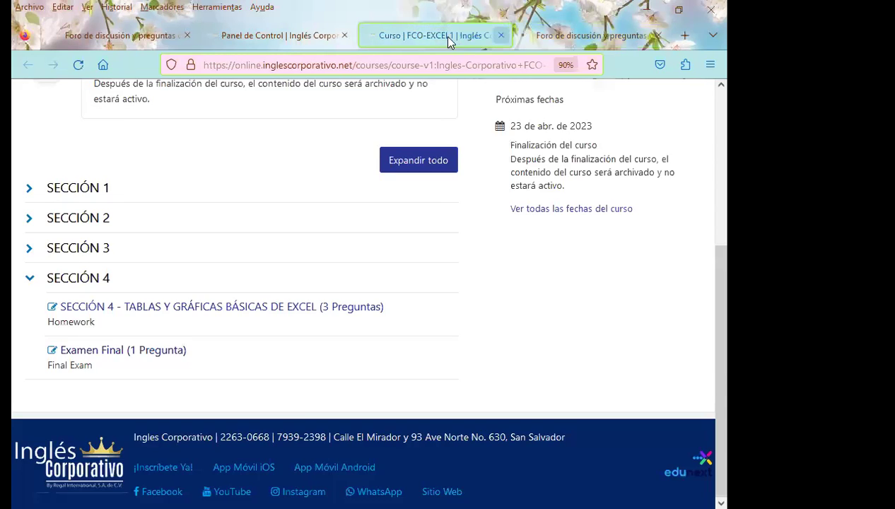
left_click(499, 35)
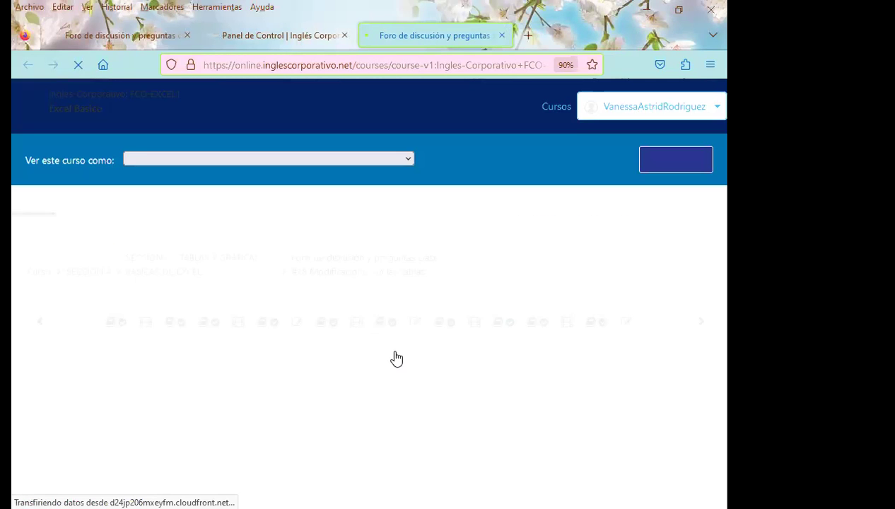